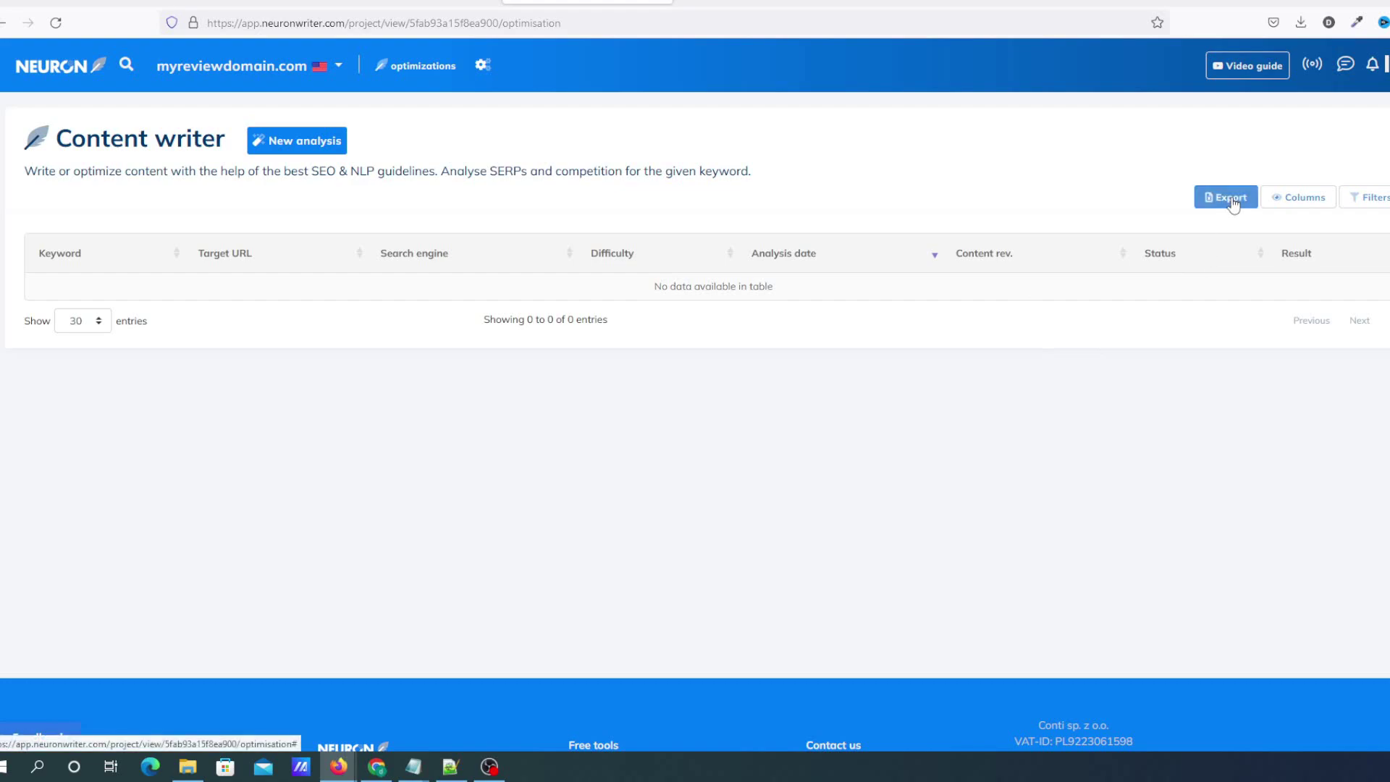
Check which columns can be shown or hidden and which filters are available for the analyses table.
left_click(1303, 197)
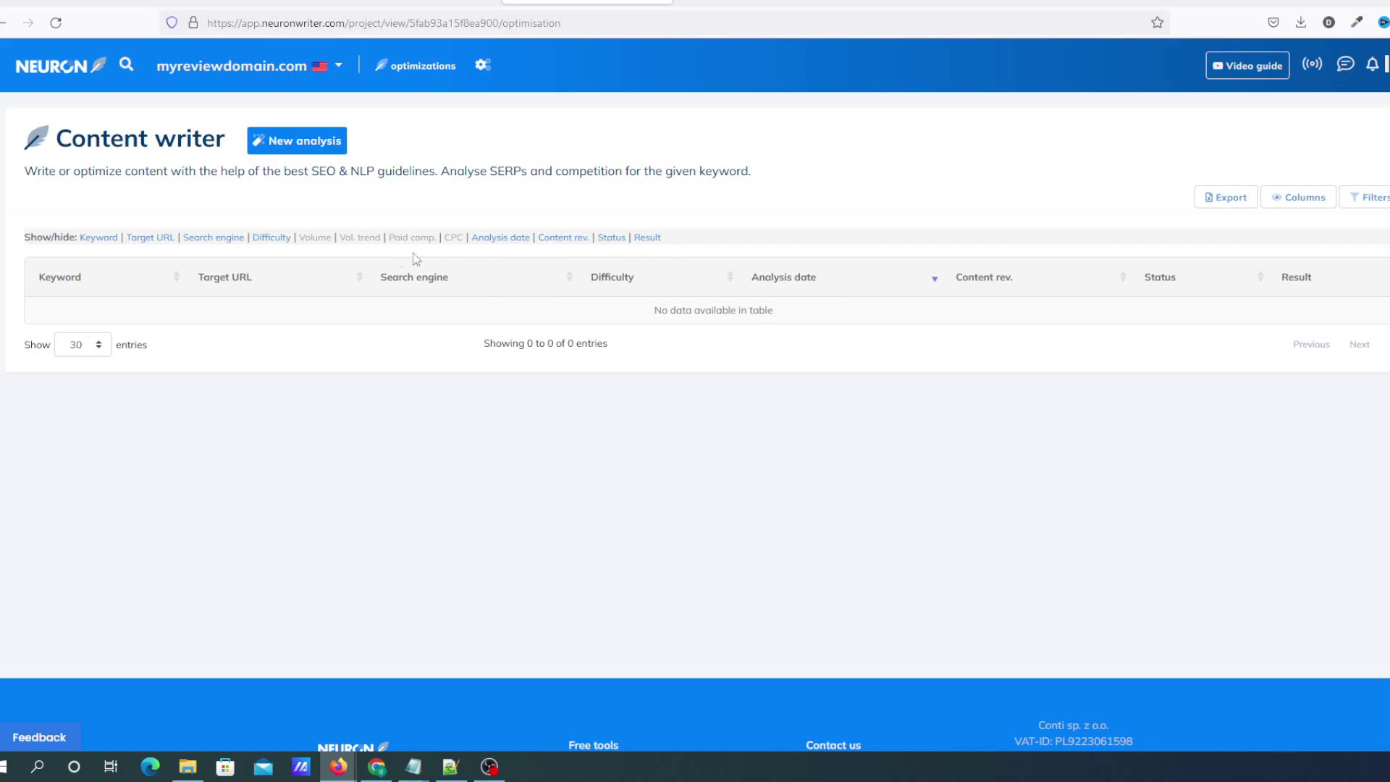
left_click(1311, 197)
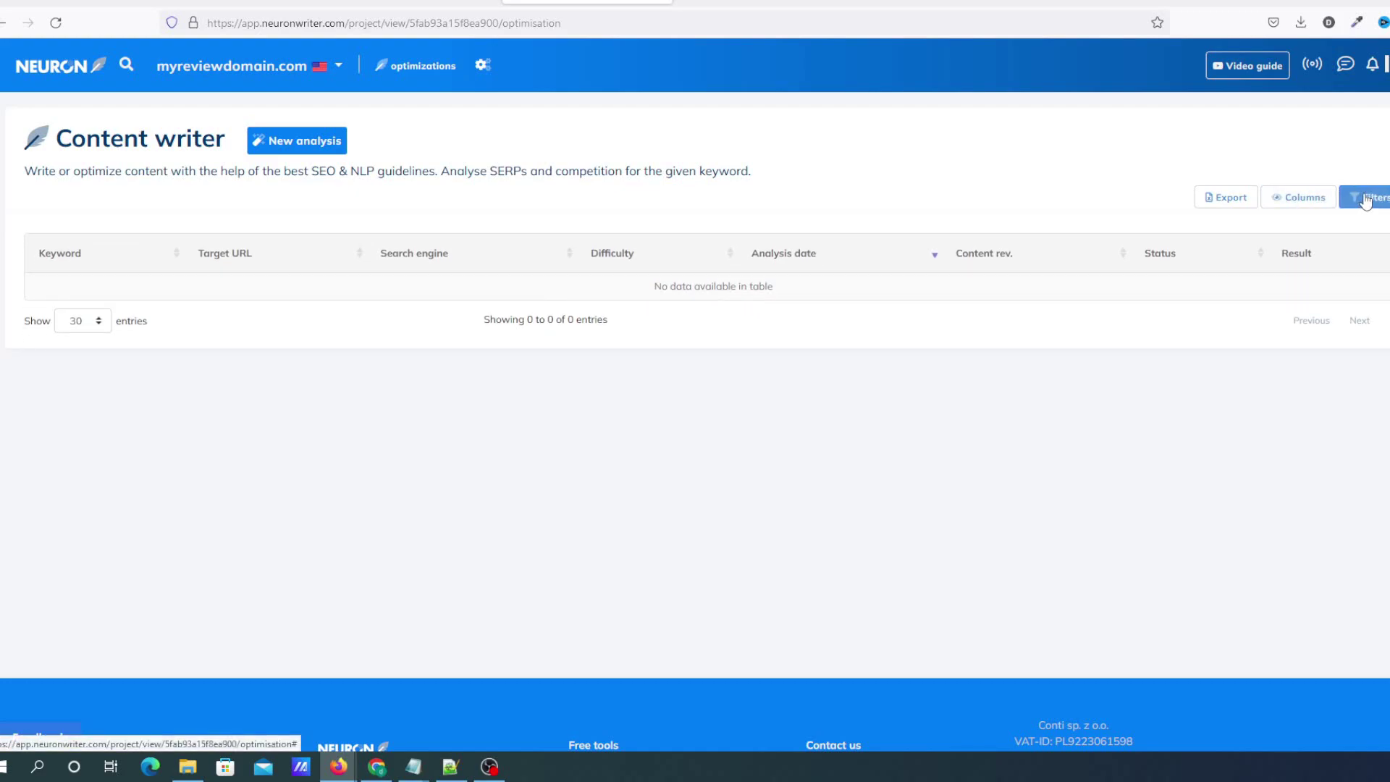
left_click(1366, 198)
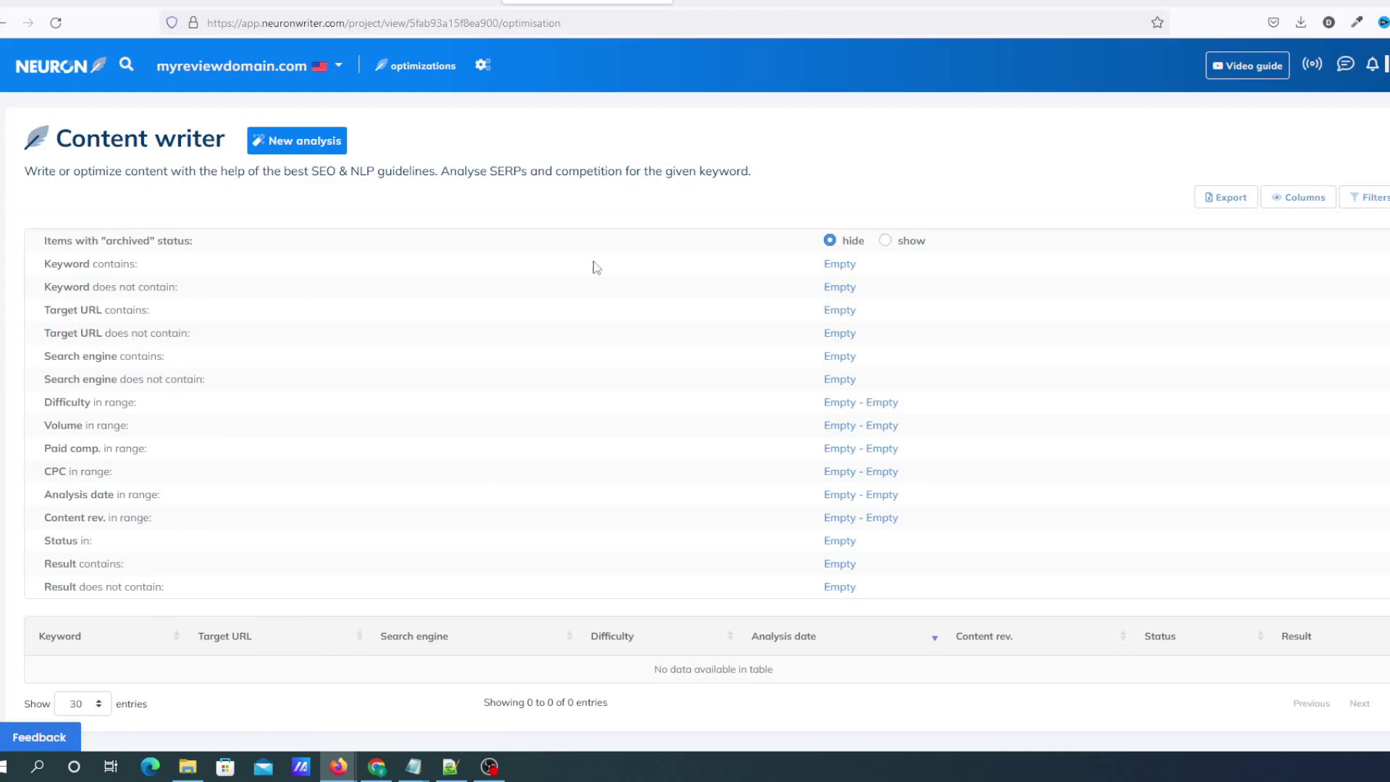
left_click(1366, 198)
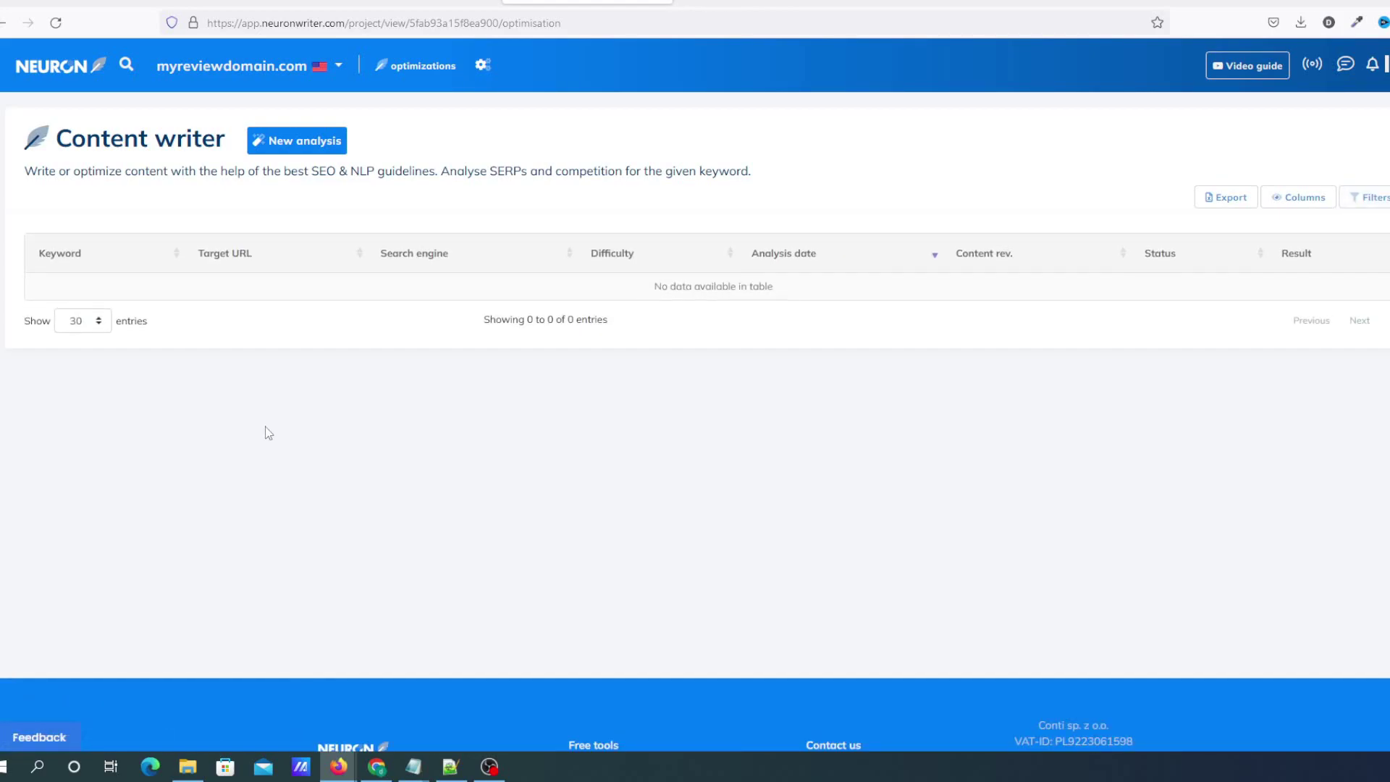
Start a new content analysis for "how to travel with cats in a car long distance" without optimizing an existing article.
left_click(320, 145)
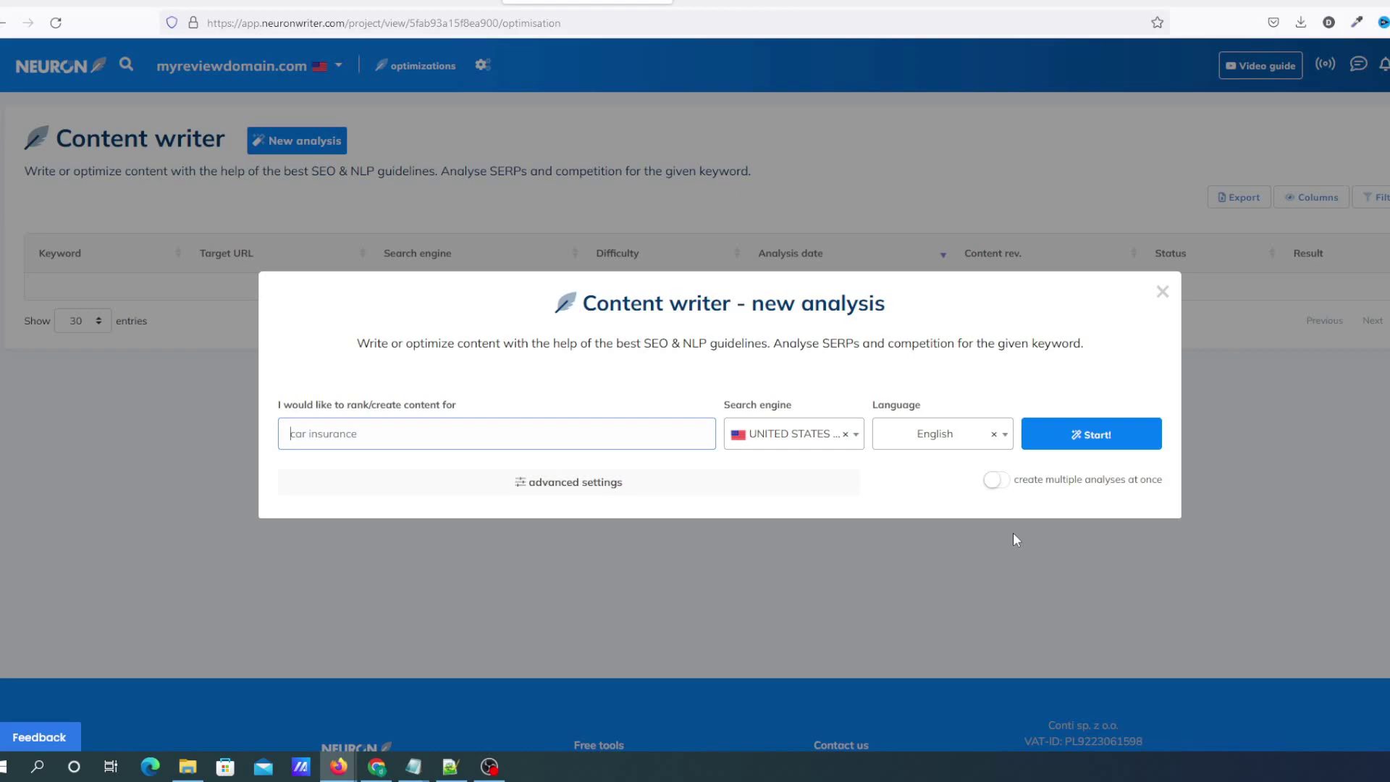
left_click(567, 482)
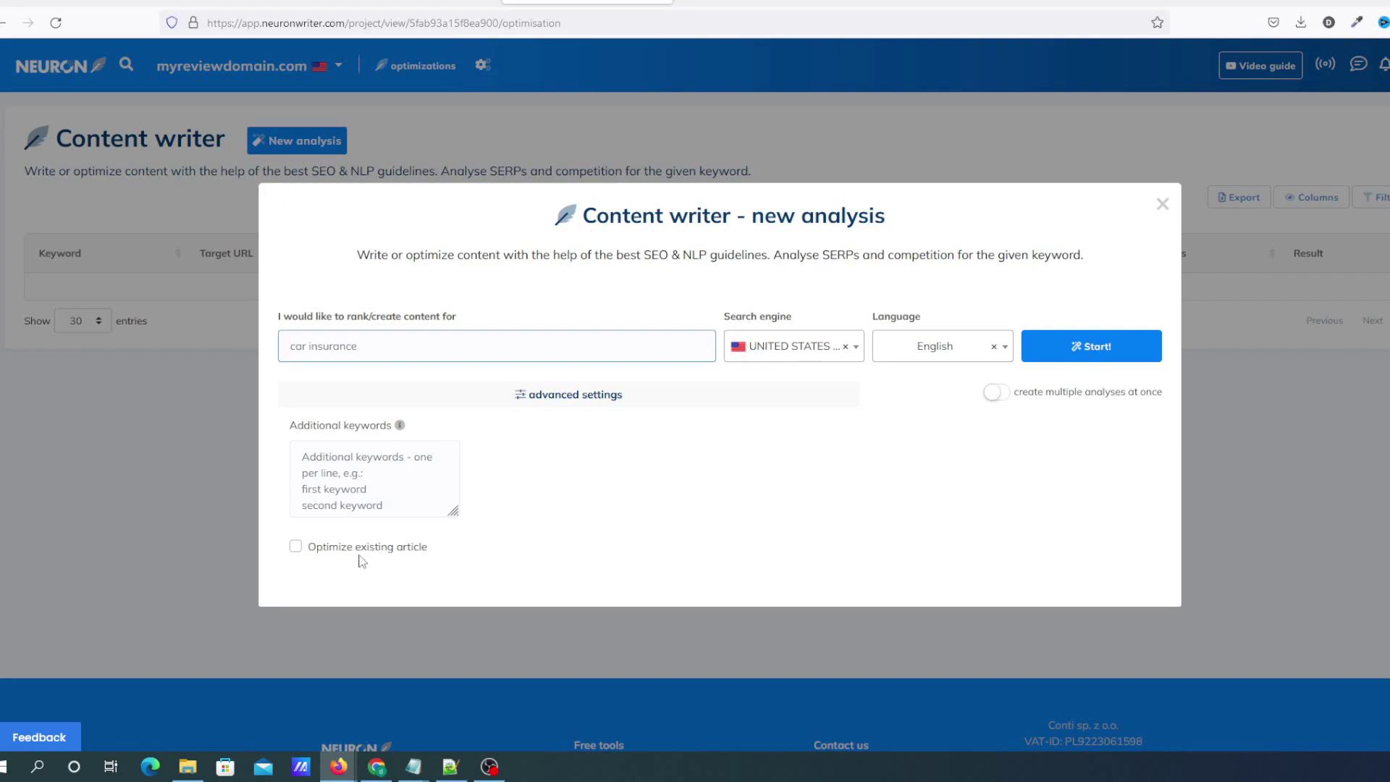
left_click(296, 547)
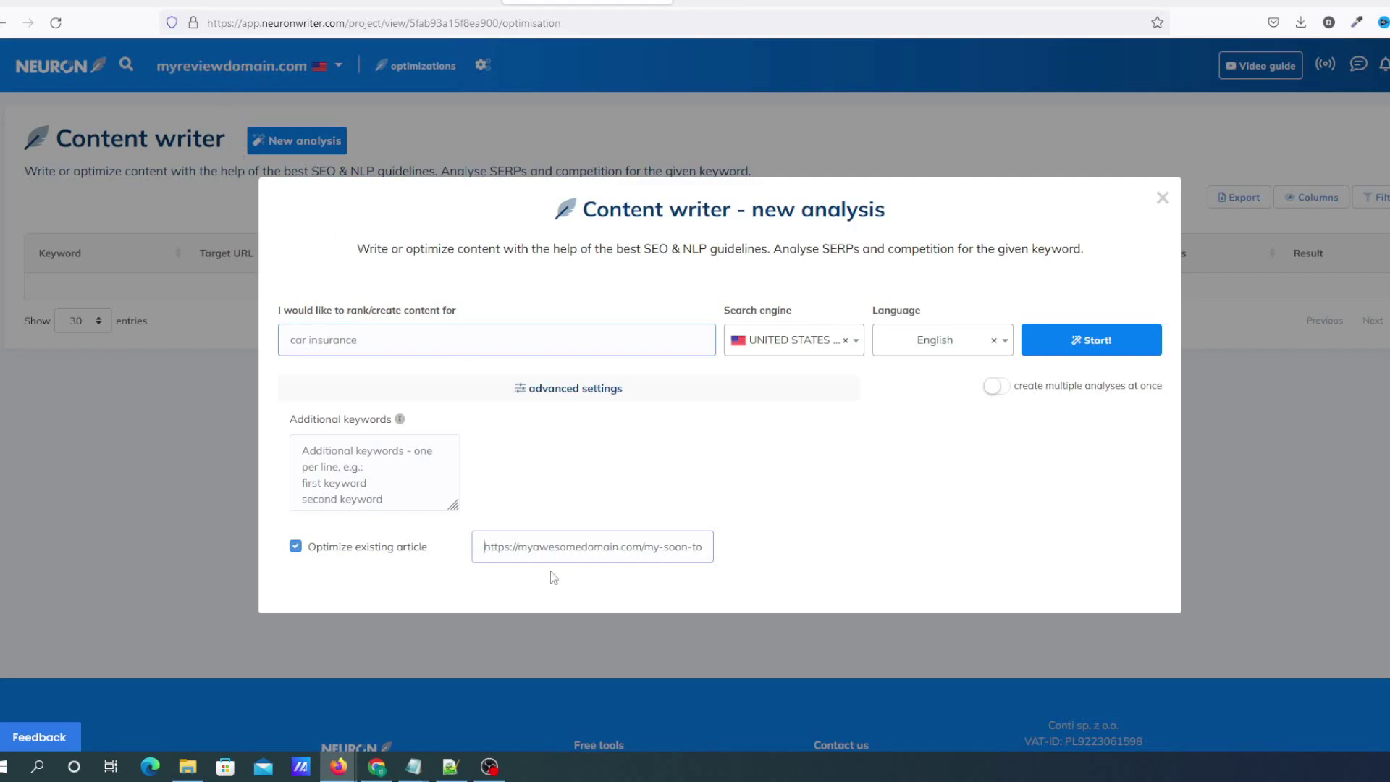
left_click(296, 545)
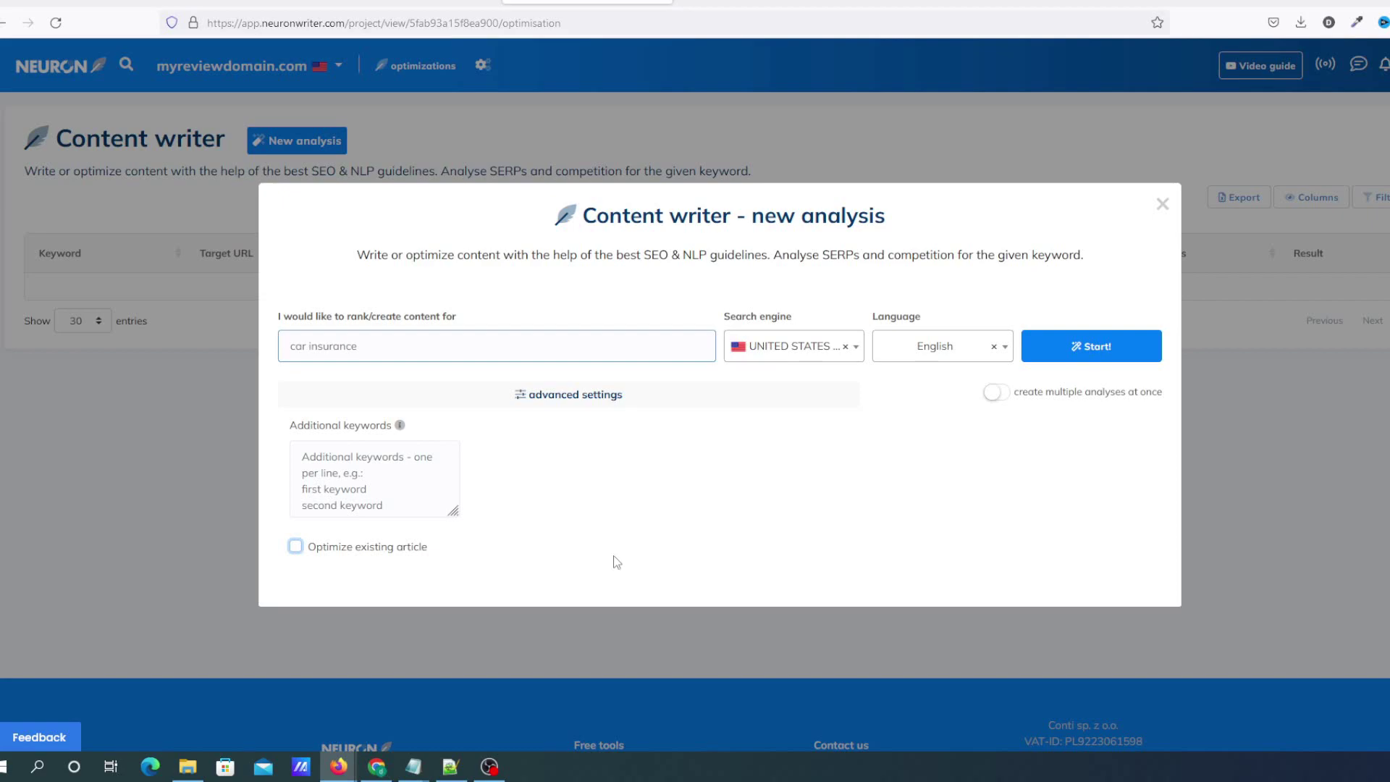
left_click(375, 346)
type("how to travel with cats in a car long distance")
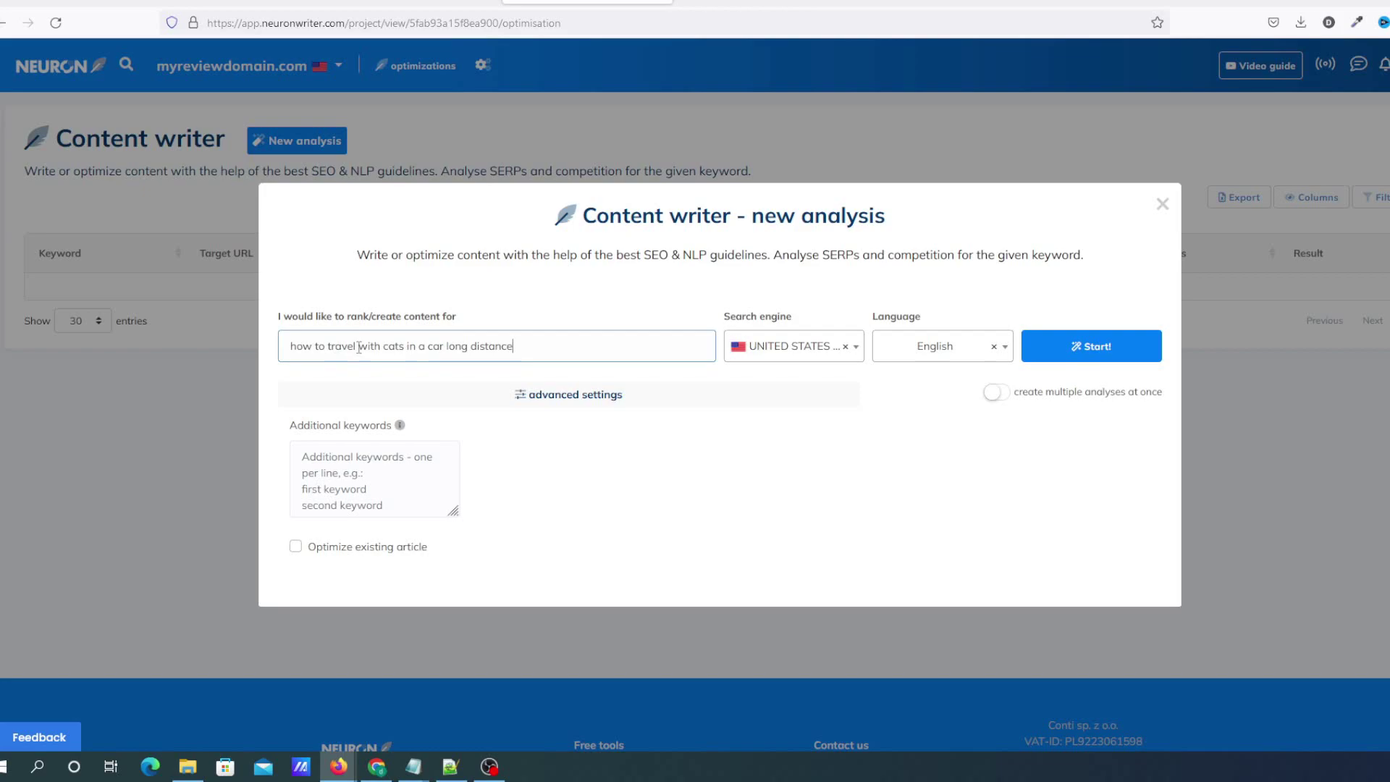
left_click(1114, 347)
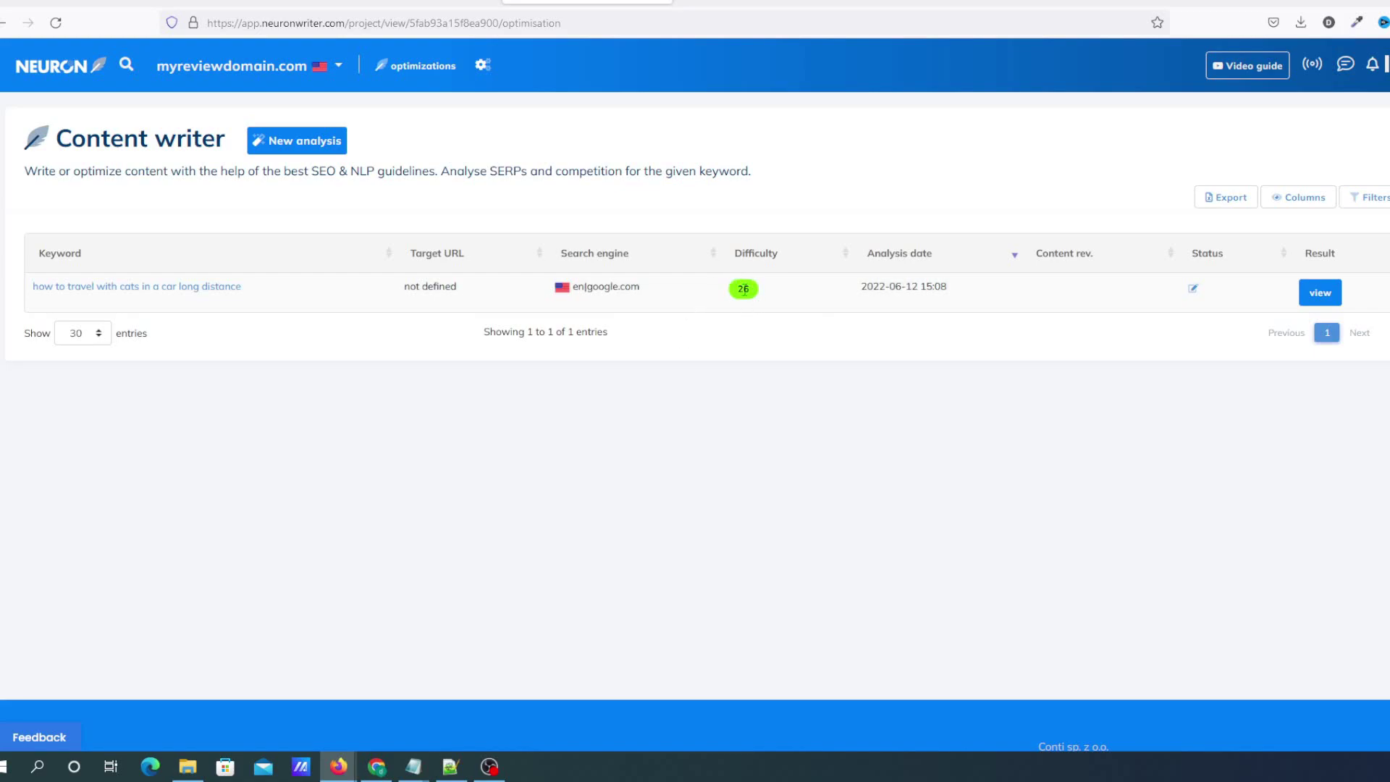
Open the cat travel analysis and review the ranked competitor pages with their content scores and lengths.
left_click(1329, 294)
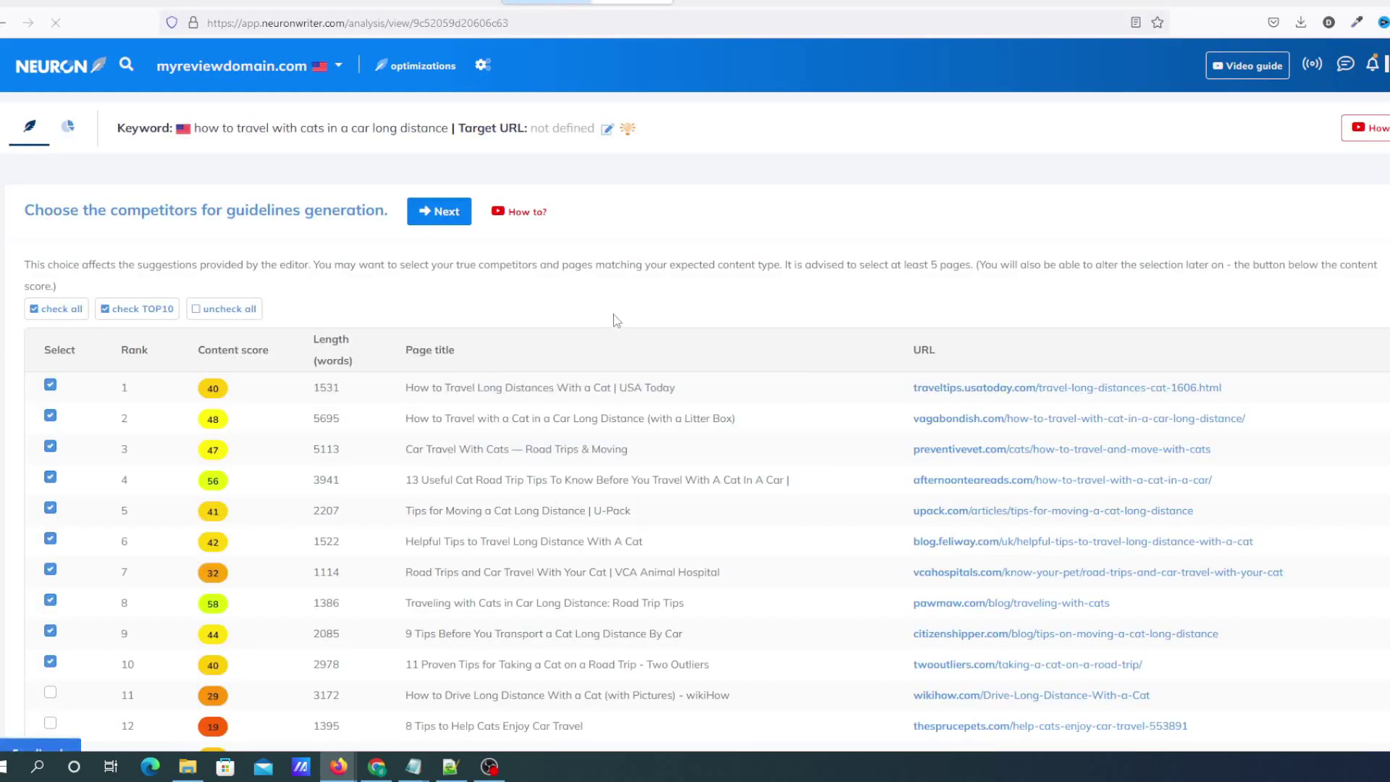
scroll(608, 333, "down", 1)
scroll(608, 334, "down", 2)
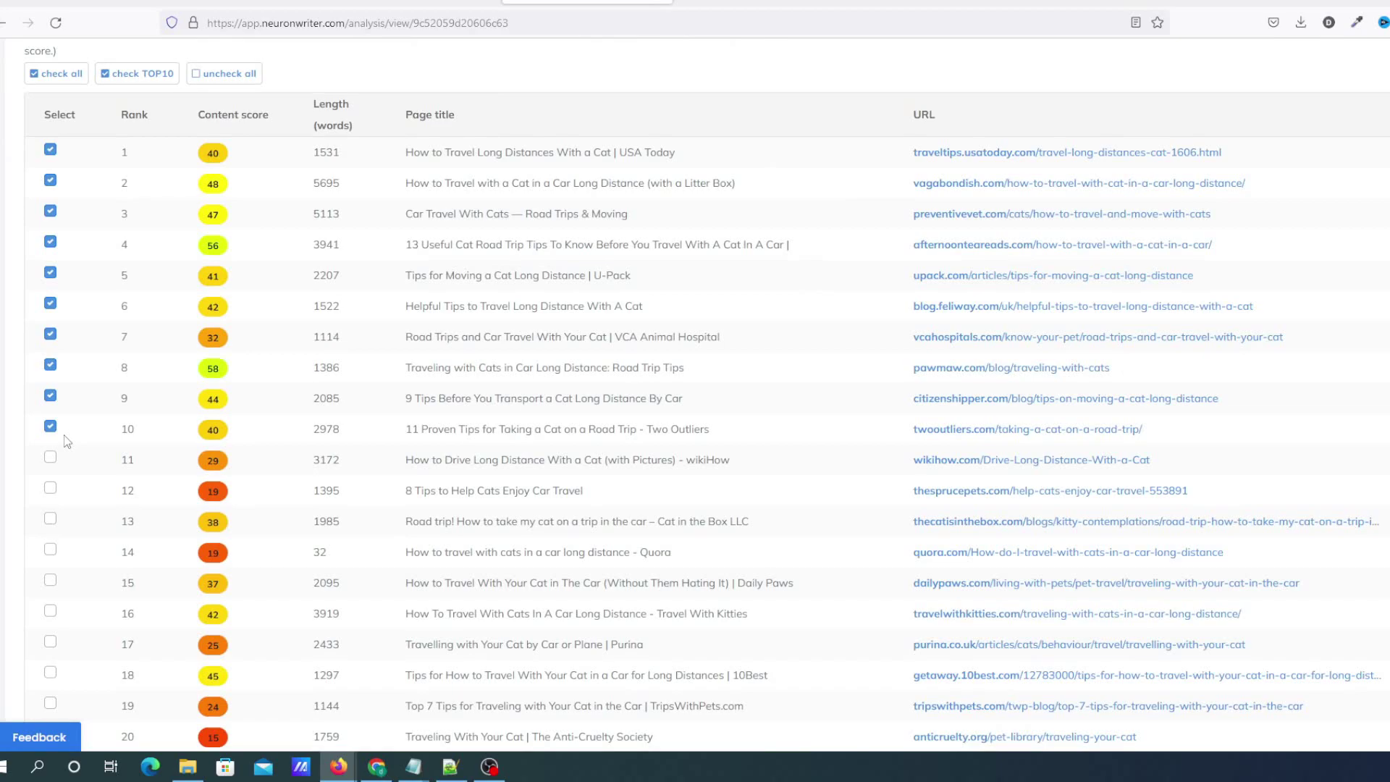
scroll(130, 435, "down", 5)
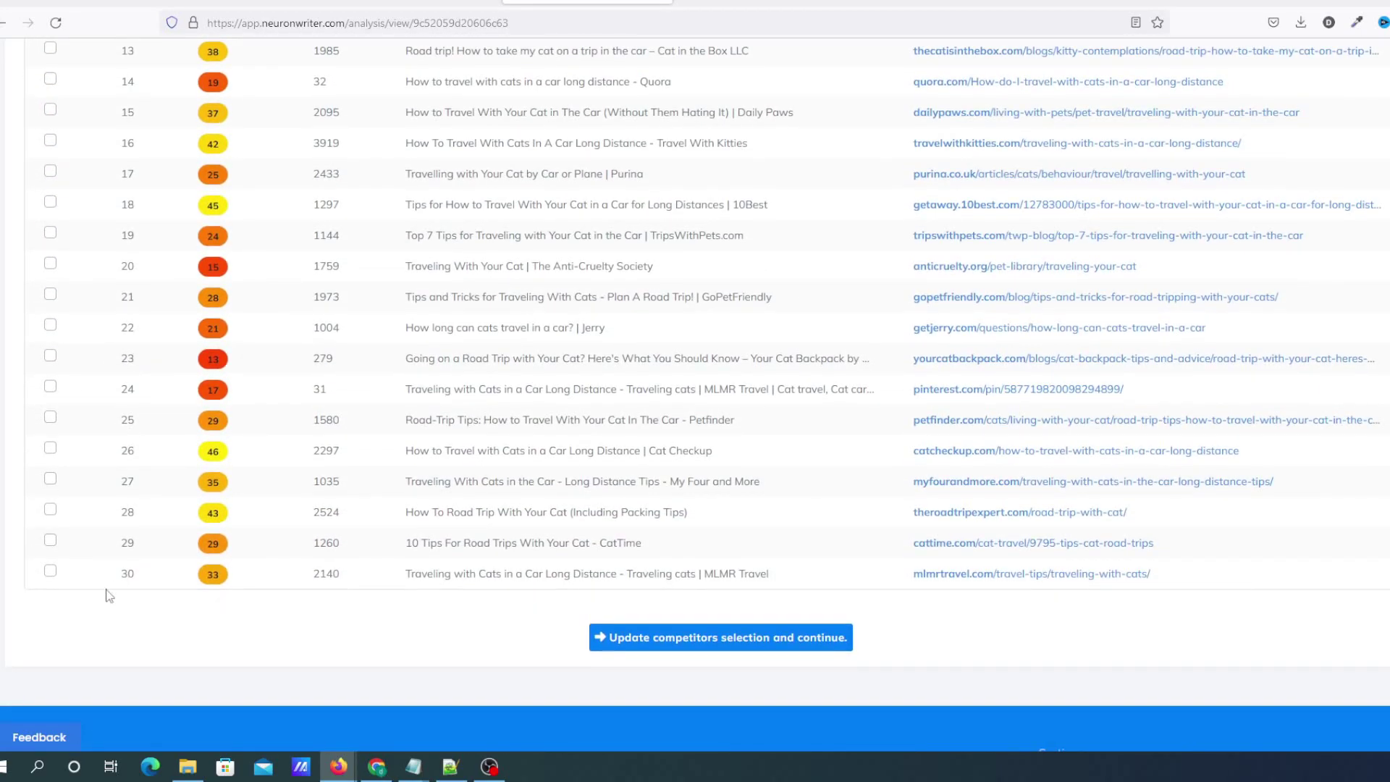
scroll(145, 581, "up", 6)
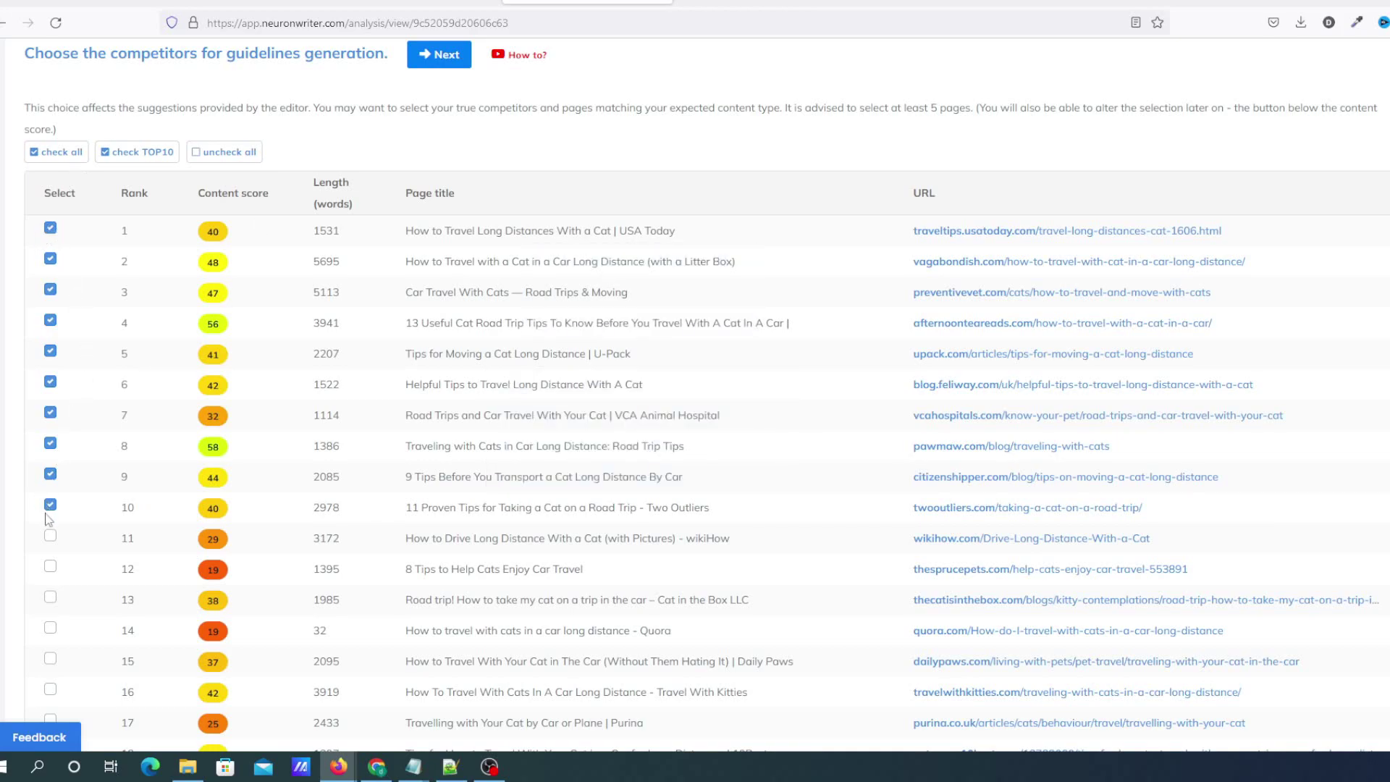
scroll(129, 481, "down", 3)
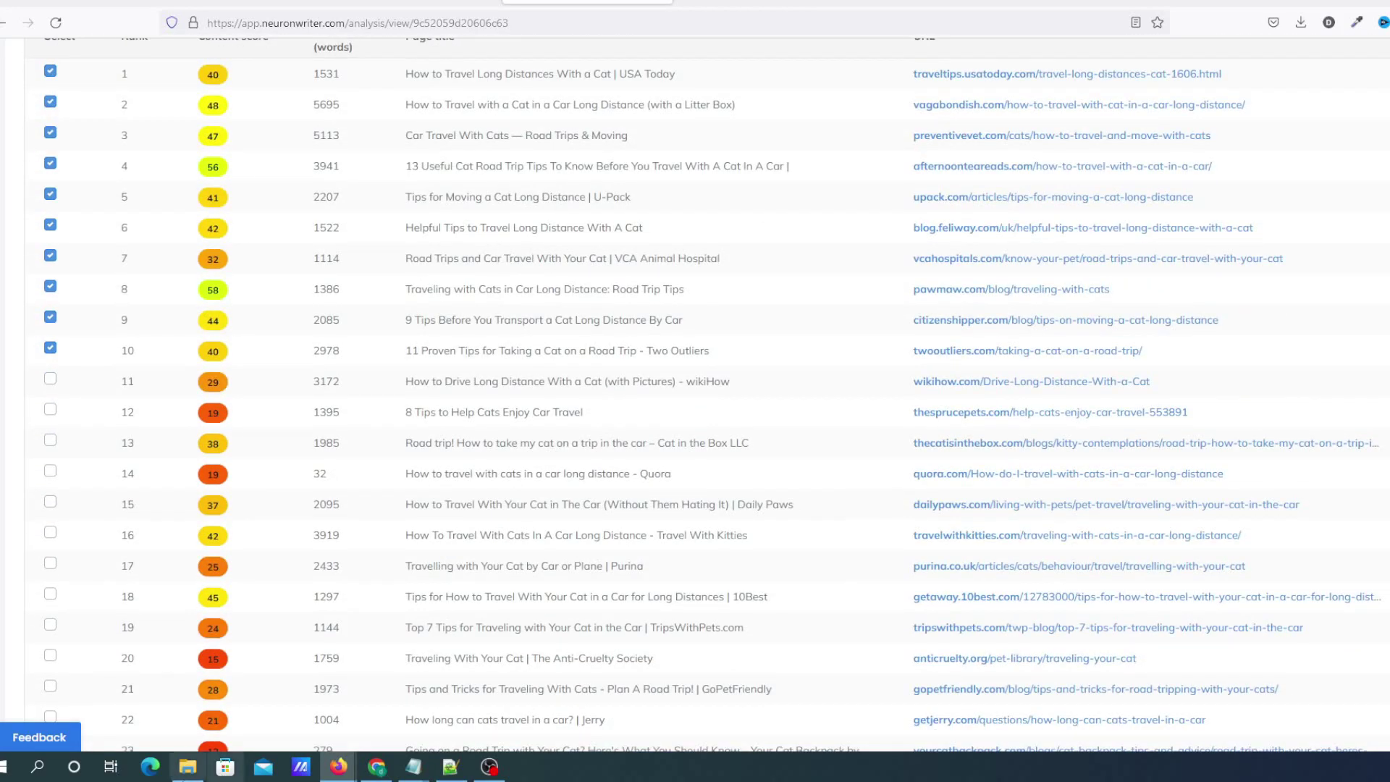
scroll(130, 652, "down", 2)
scroll(120, 637, "down", 3)
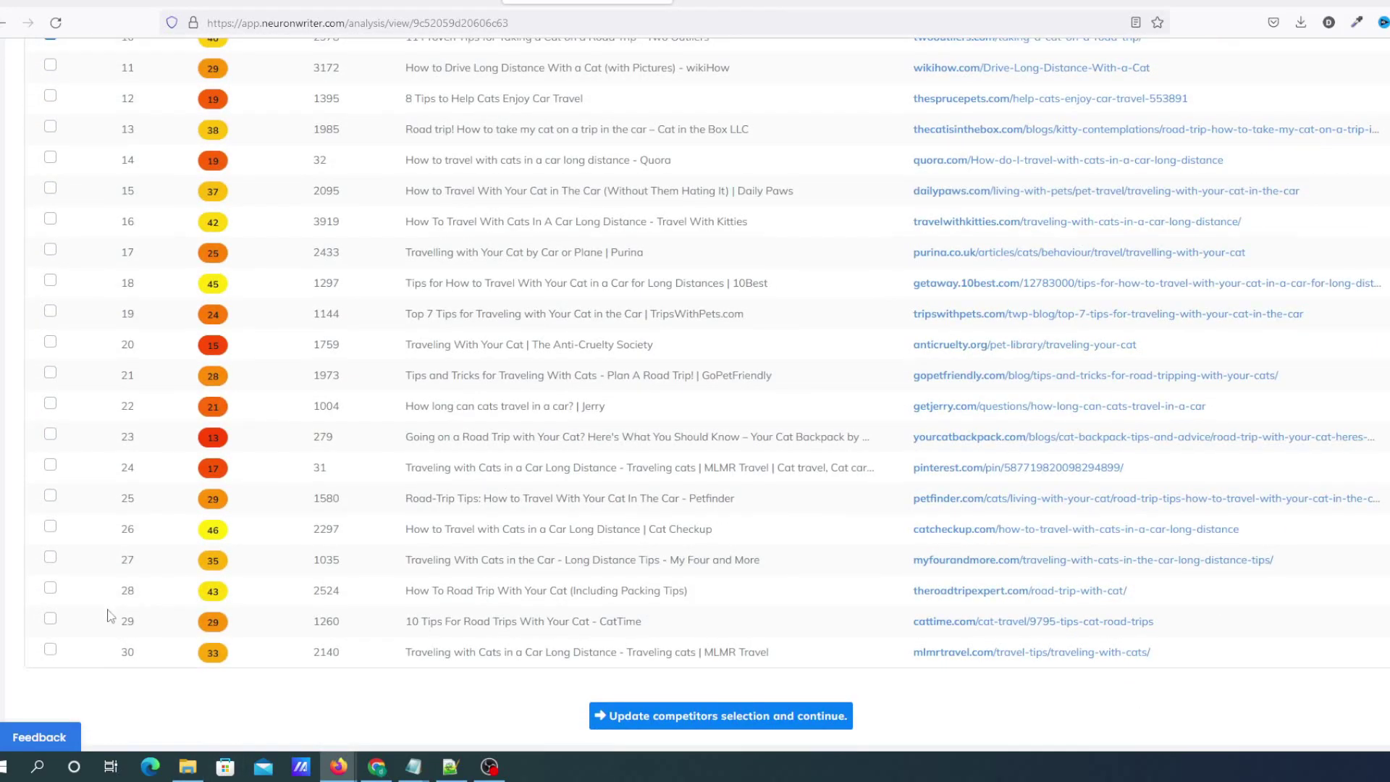
scroll(114, 612, "up", 9)
scroll(509, 241, "up", 2)
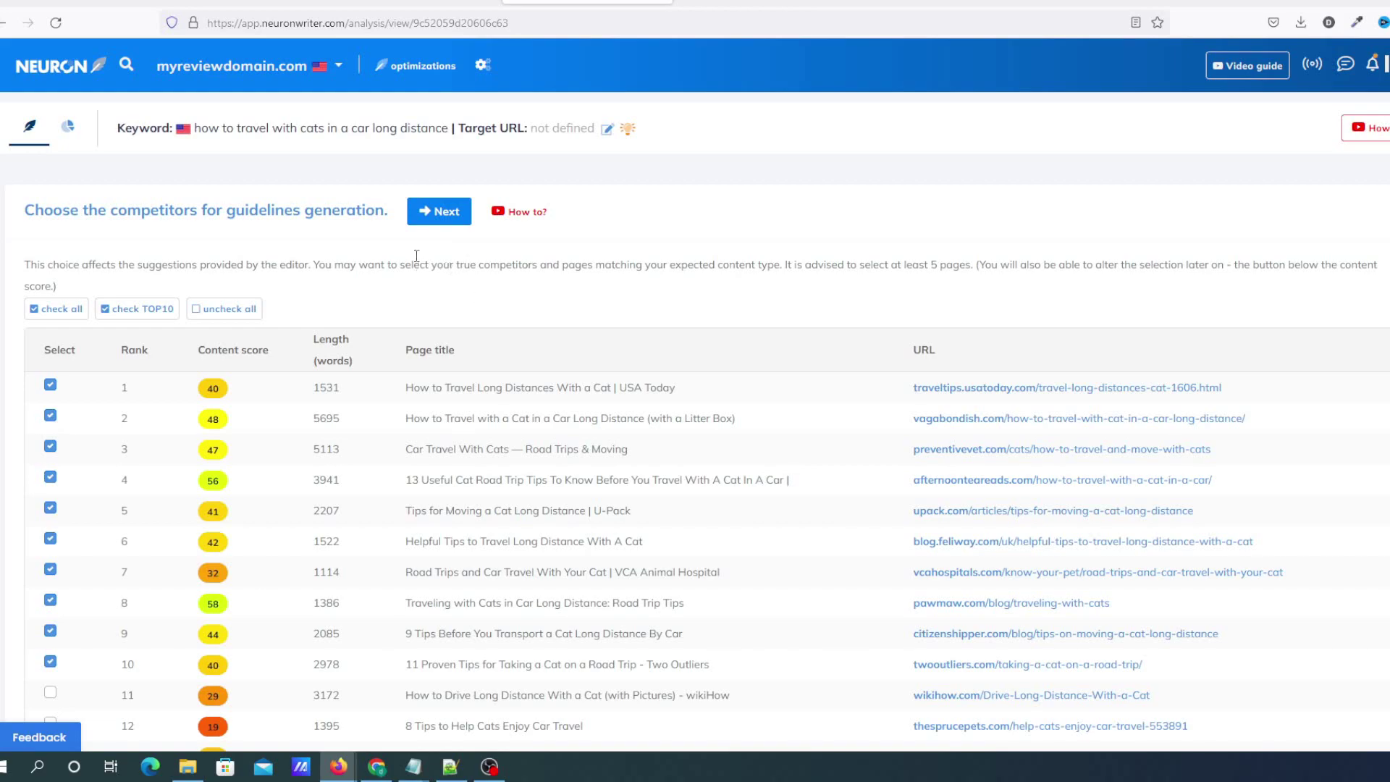
Keep the ten top-ranked competitors selected for guidelines generation and continue to the content editor.
scroll(483, 291, "down", 1)
scroll(483, 291, "down", 1)
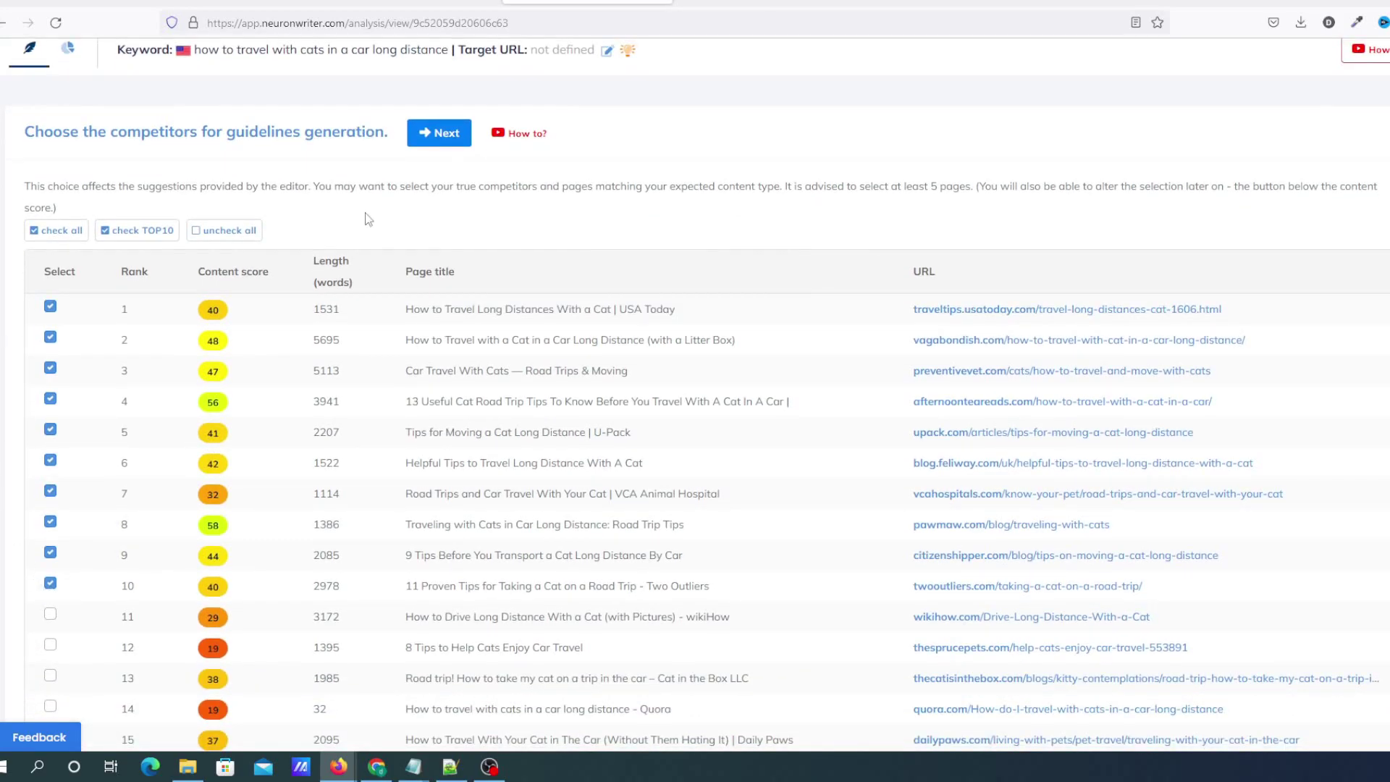
left_click(444, 135)
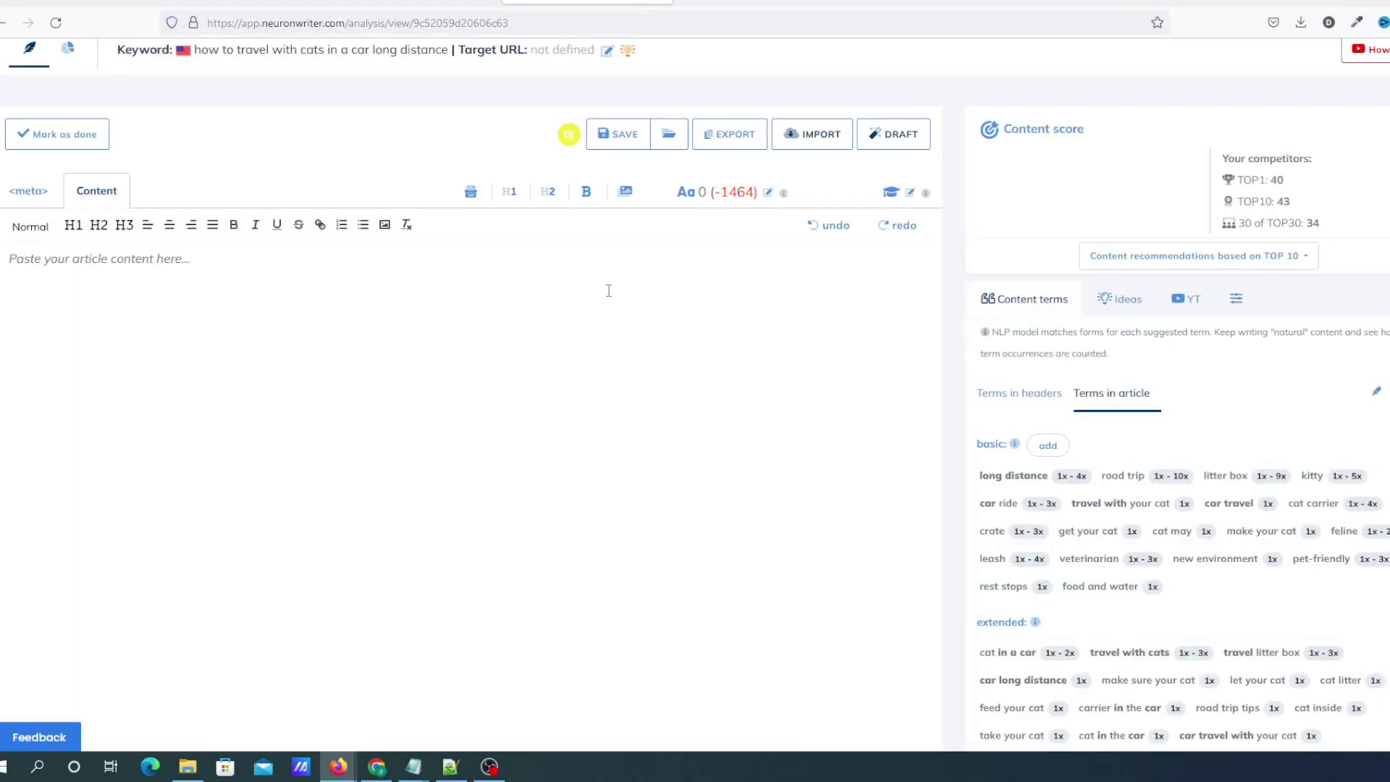
scroll(455, 423, "up", 1)
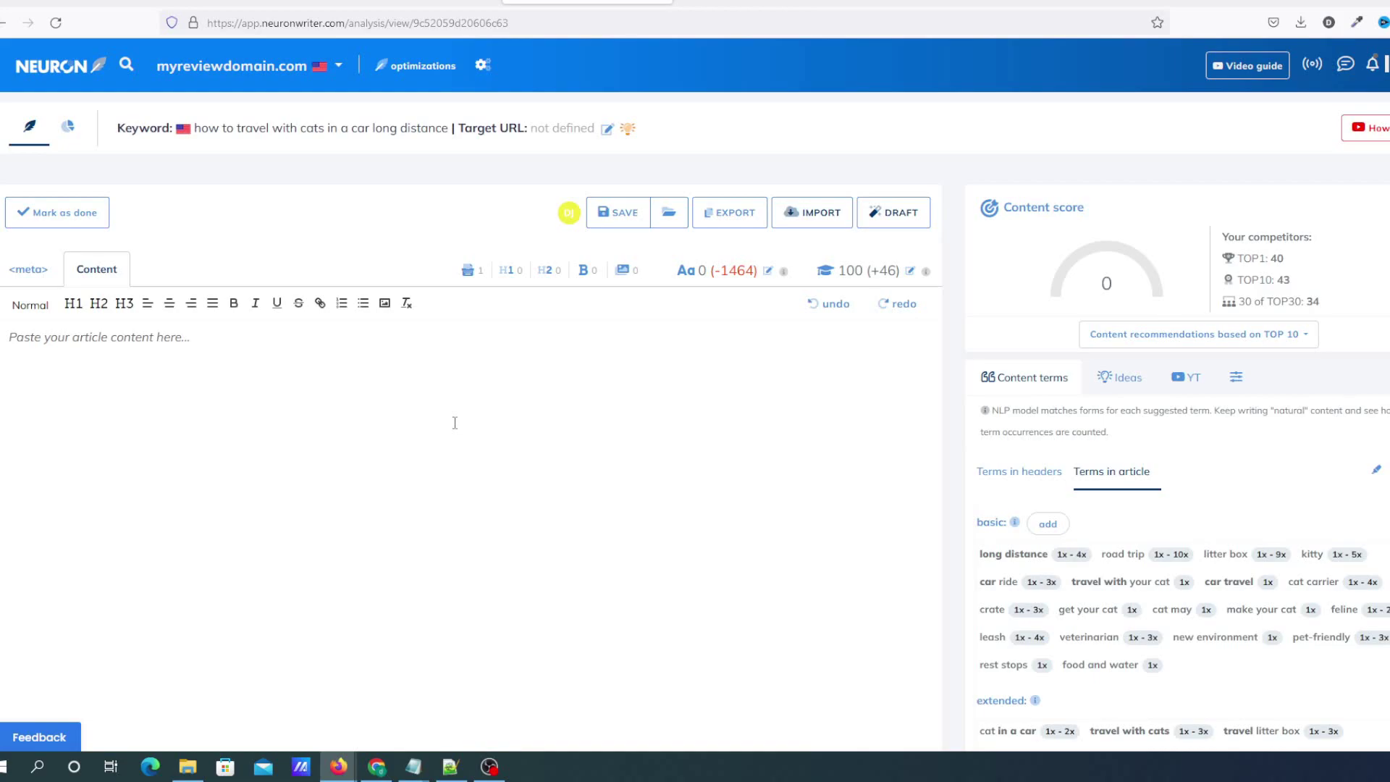
Examine the keyword difficulty and the competitors' parameters in the competition analysis.
left_click(69, 131)
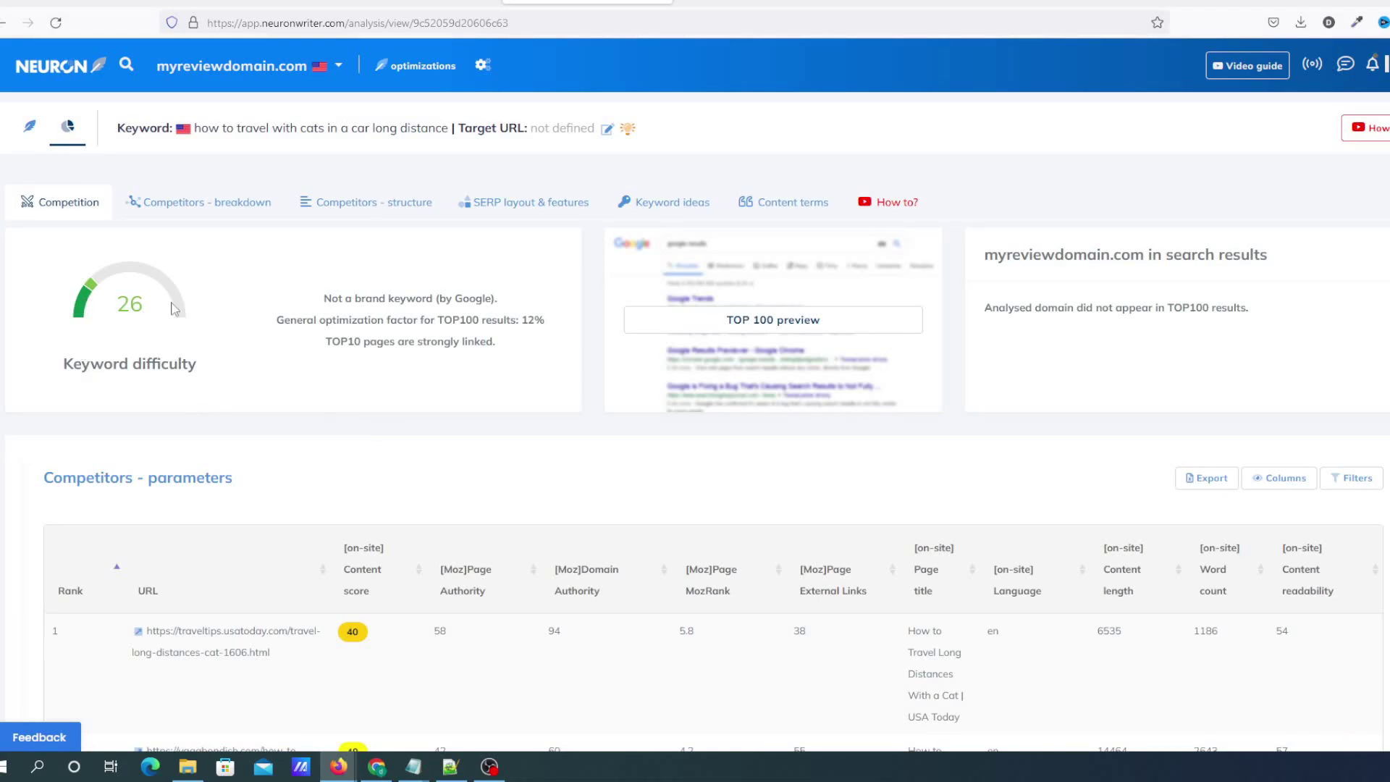
scroll(637, 409, "down", 2)
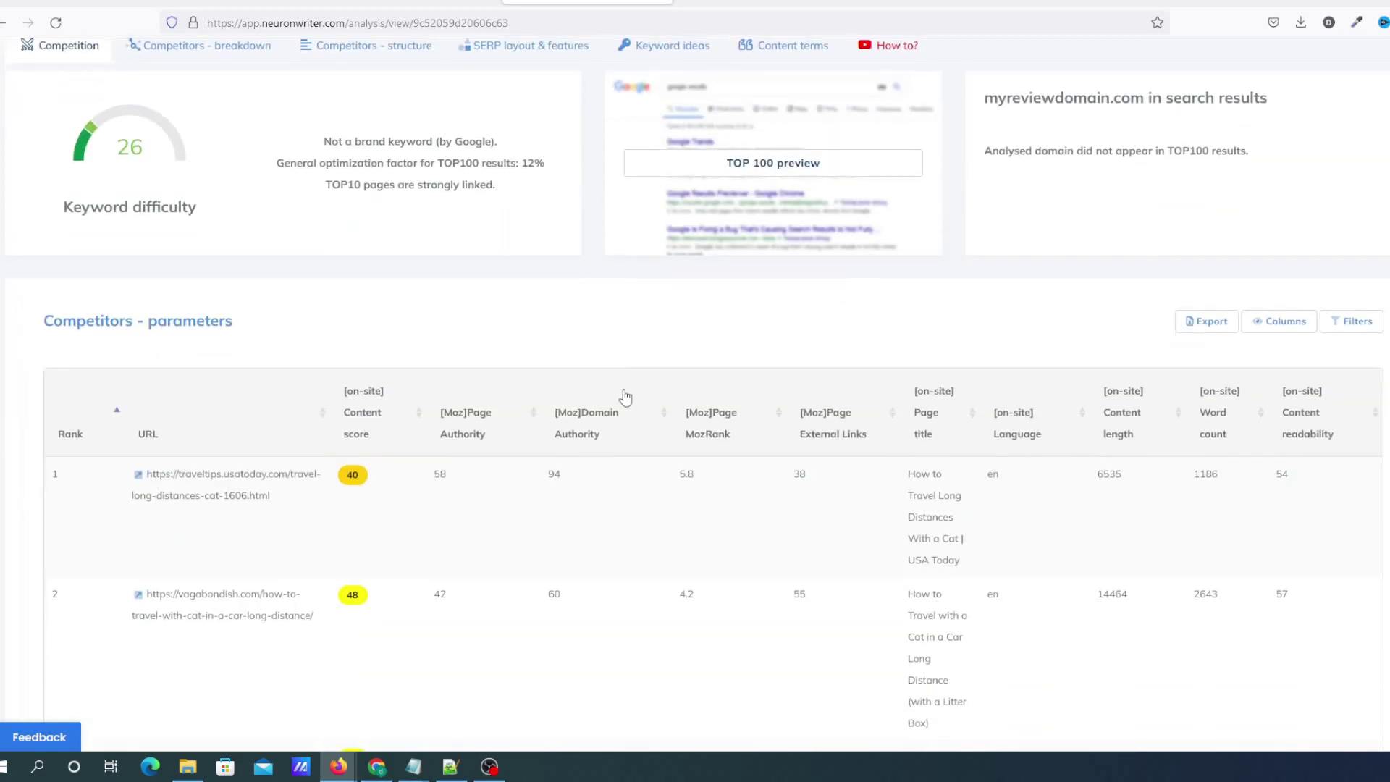
scroll(625, 396, "down", 3)
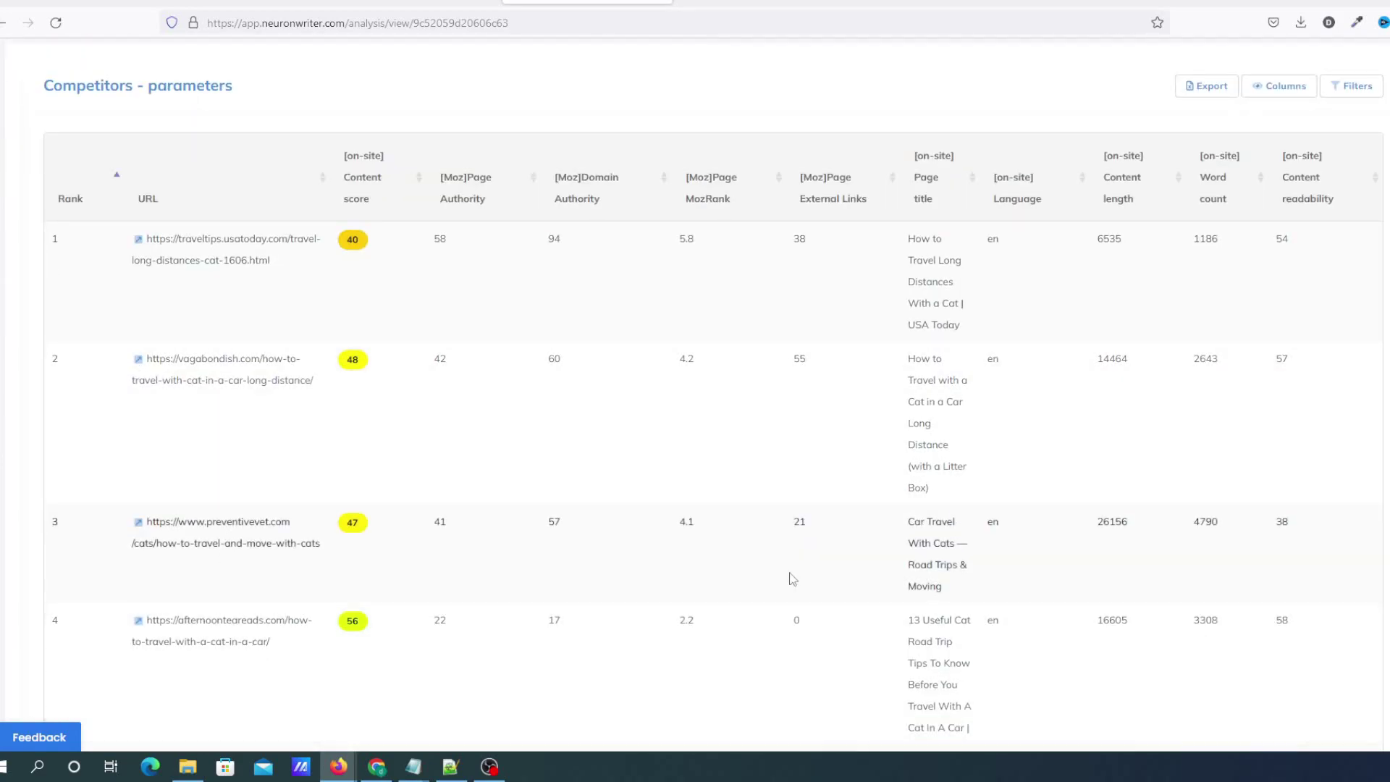
scroll(732, 506, "down", 6)
scroll(675, 521, "up", 4)
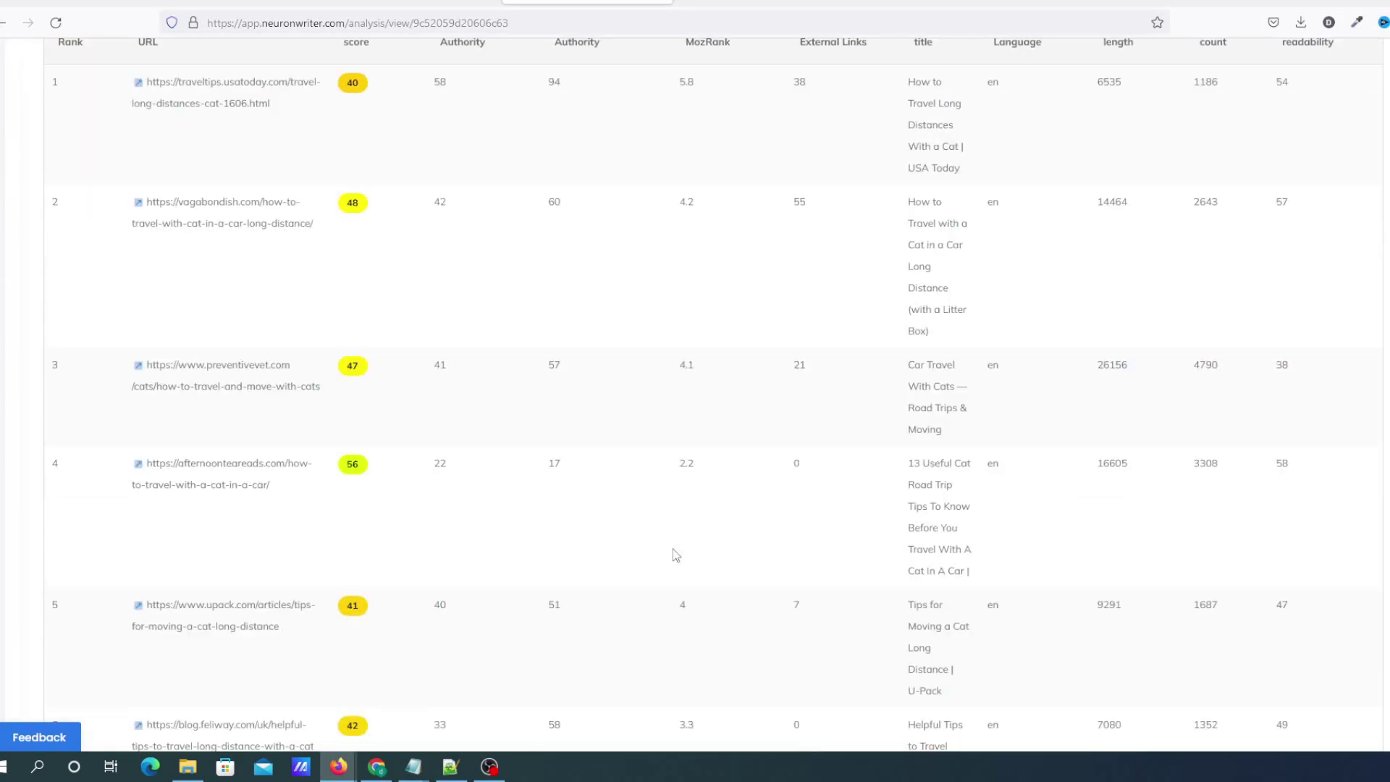
scroll(674, 554, "up", 7)
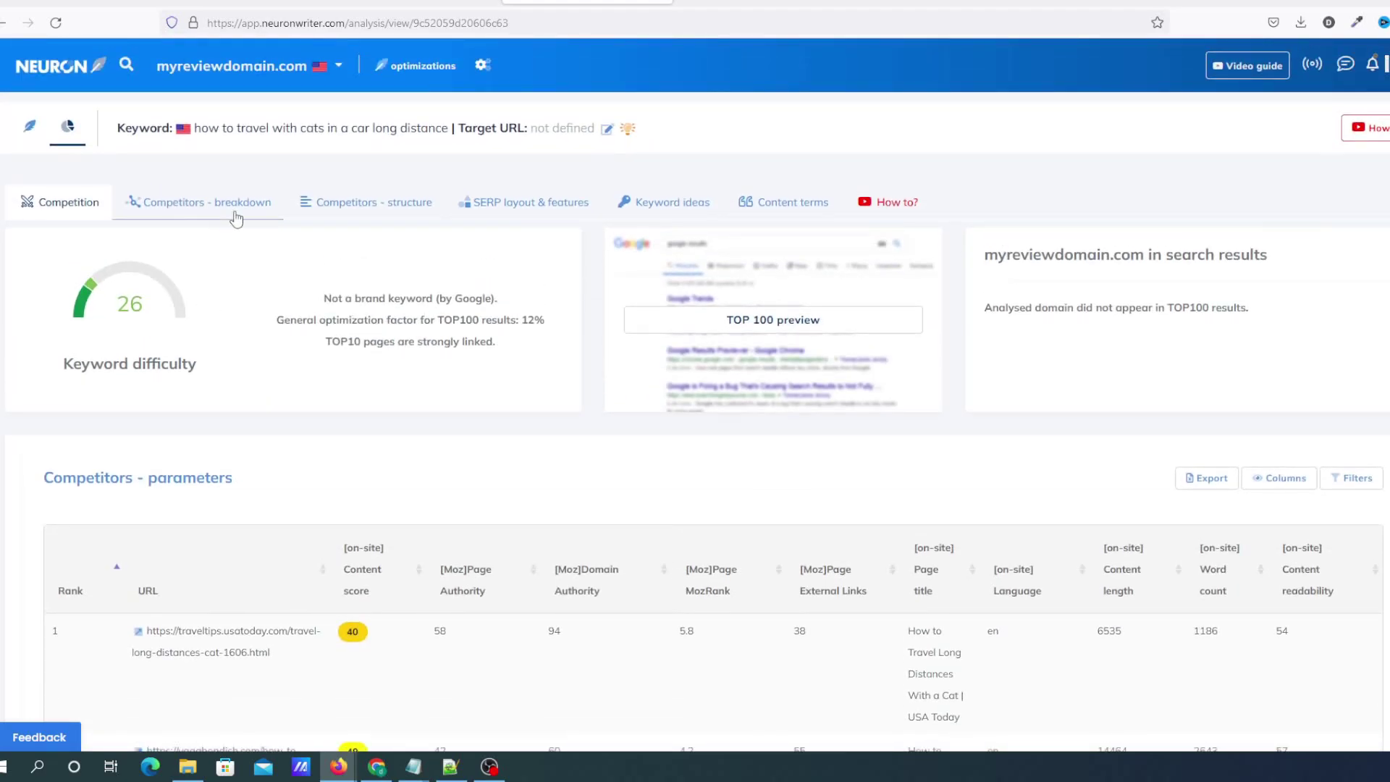
Compare the competitors' [Moz] Page Authority and [Moz] Page Links charts in the competitors breakdown.
left_click(236, 210)
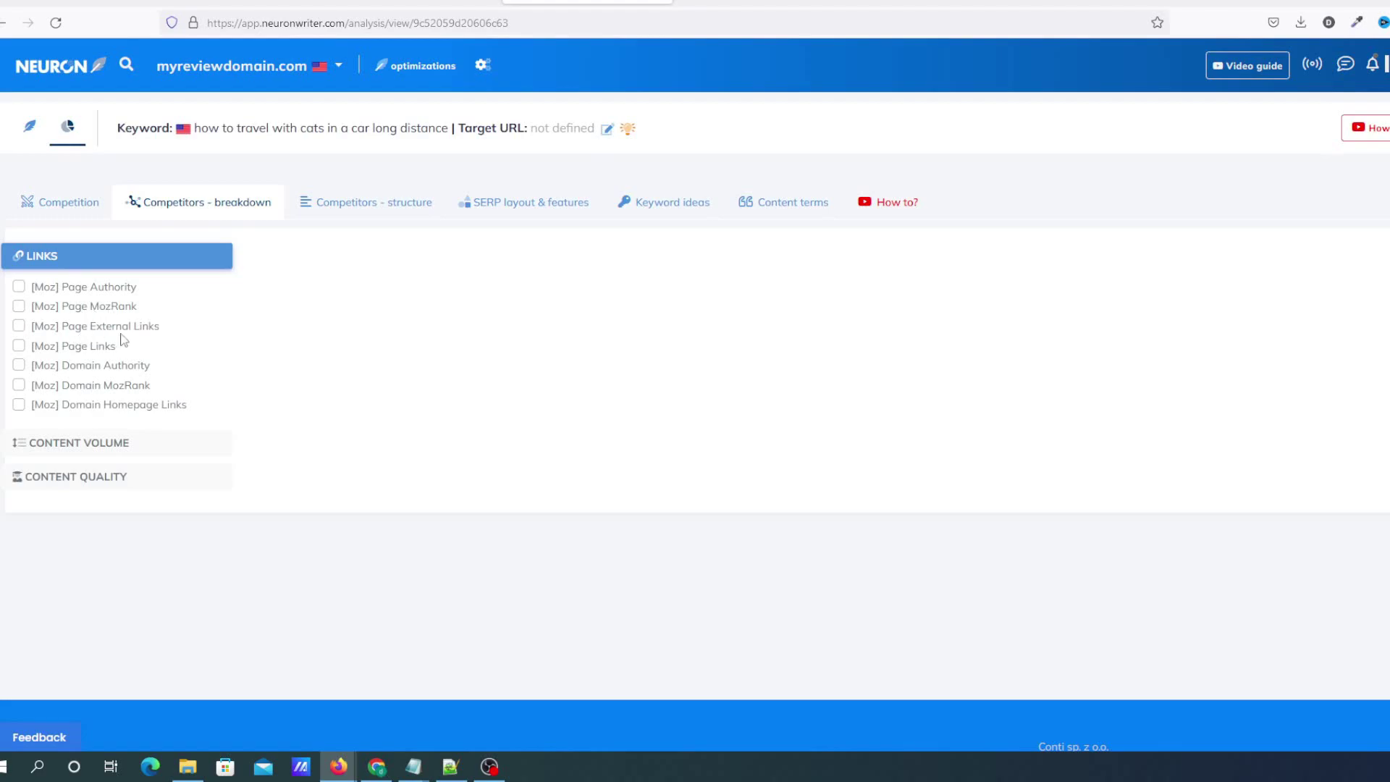
left_click(19, 286)
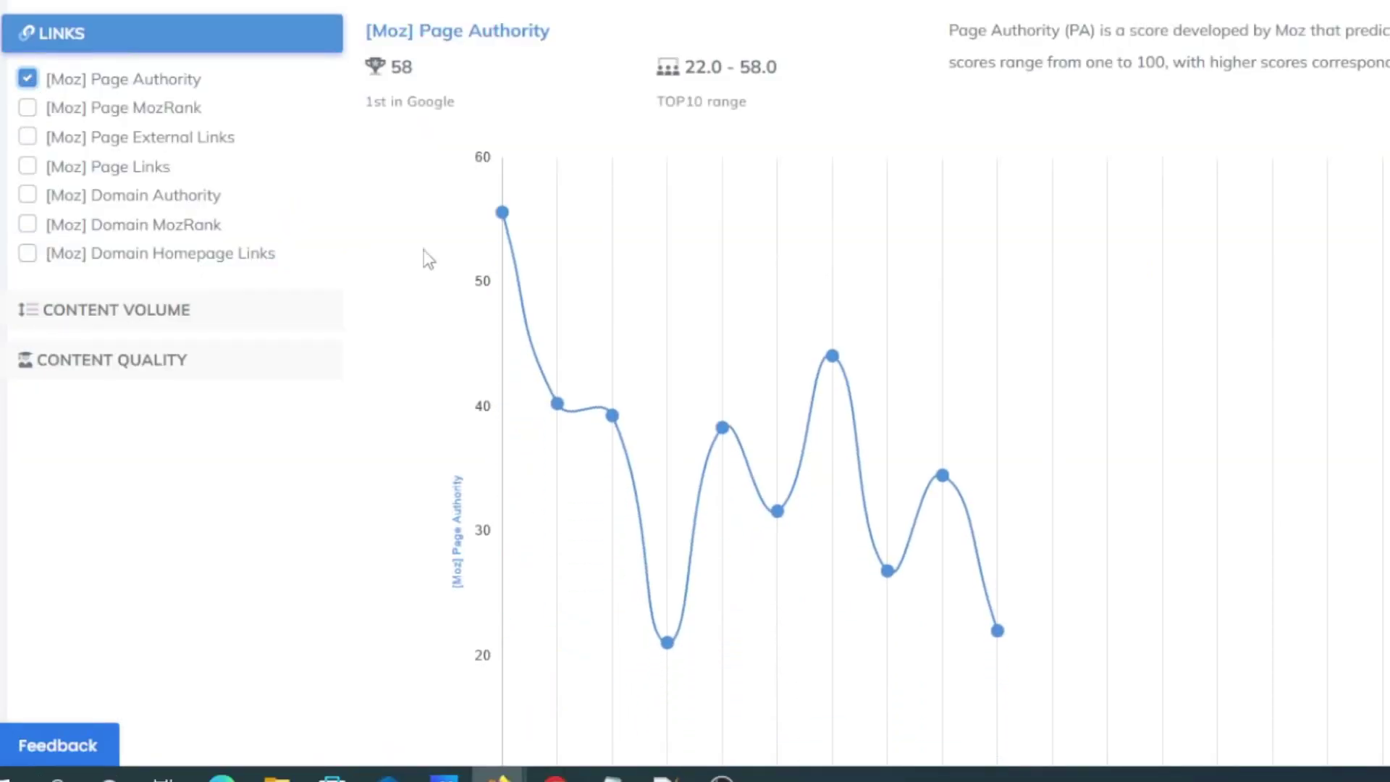
scroll(846, 220, "down", 3)
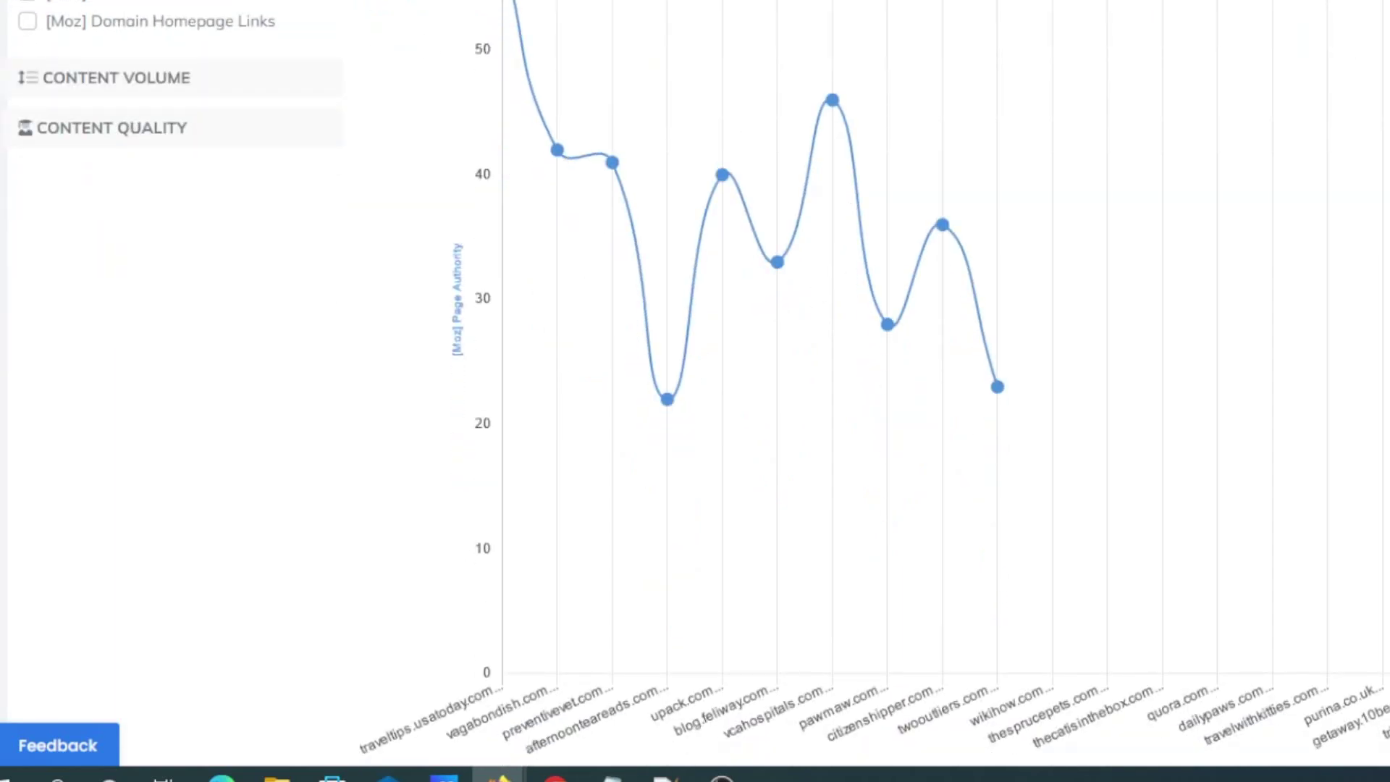
left_click(20, 231)
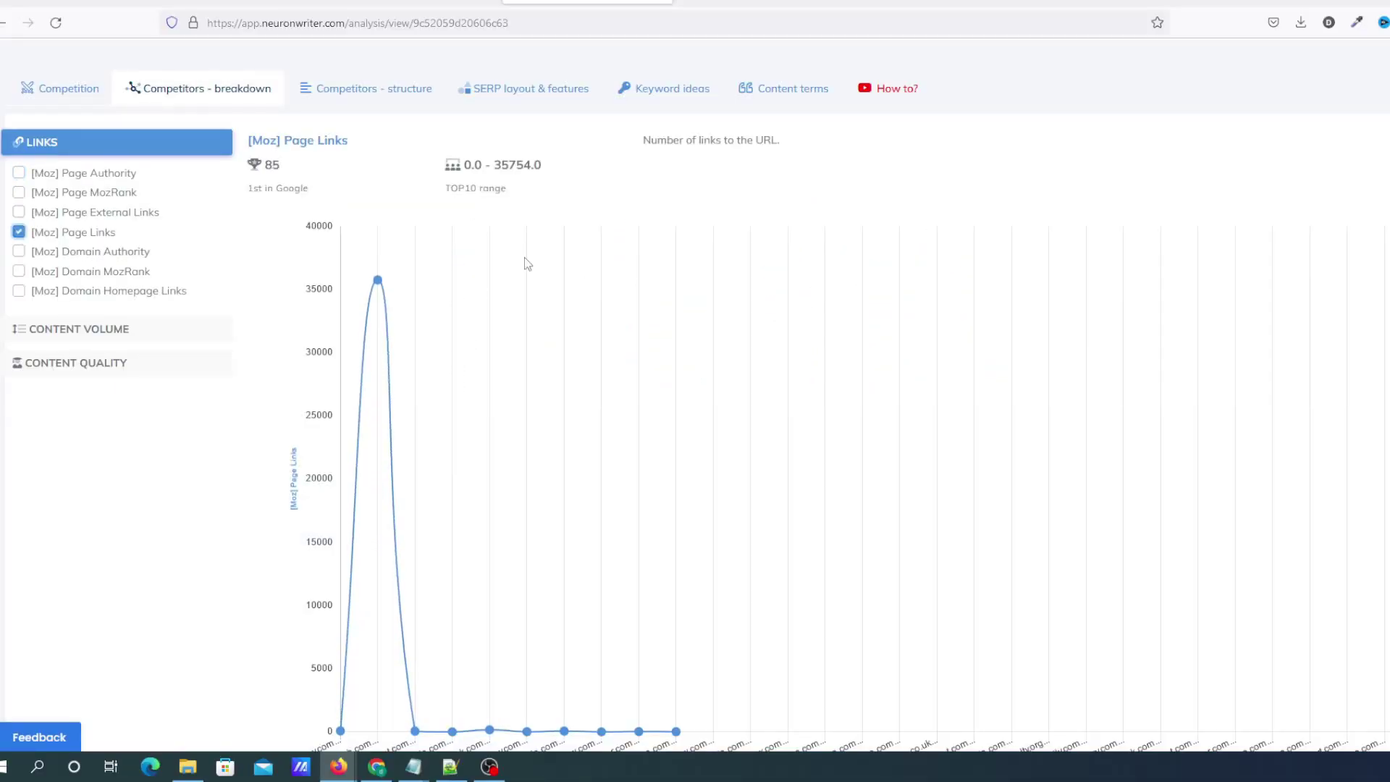
scroll(527, 263, "down", 2)
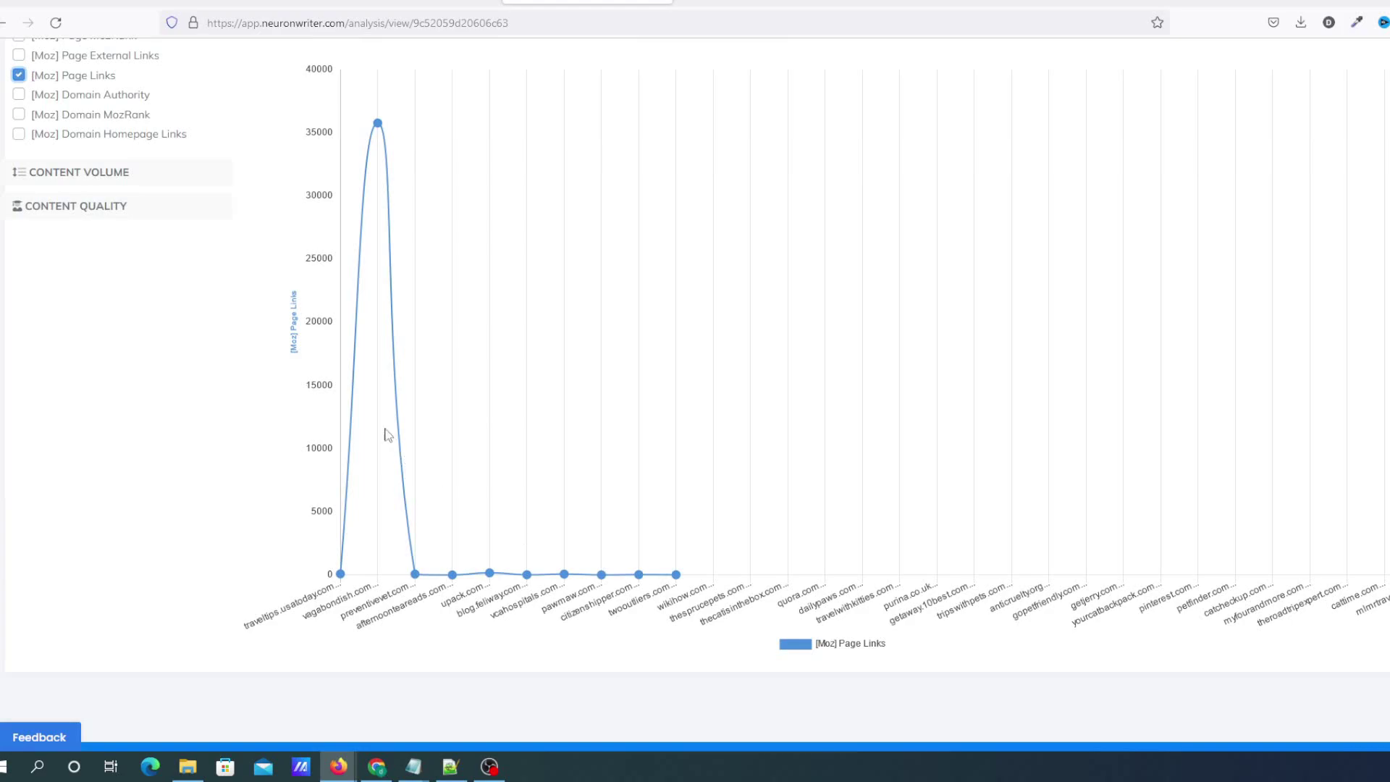
scroll(324, 405, "up", 4)
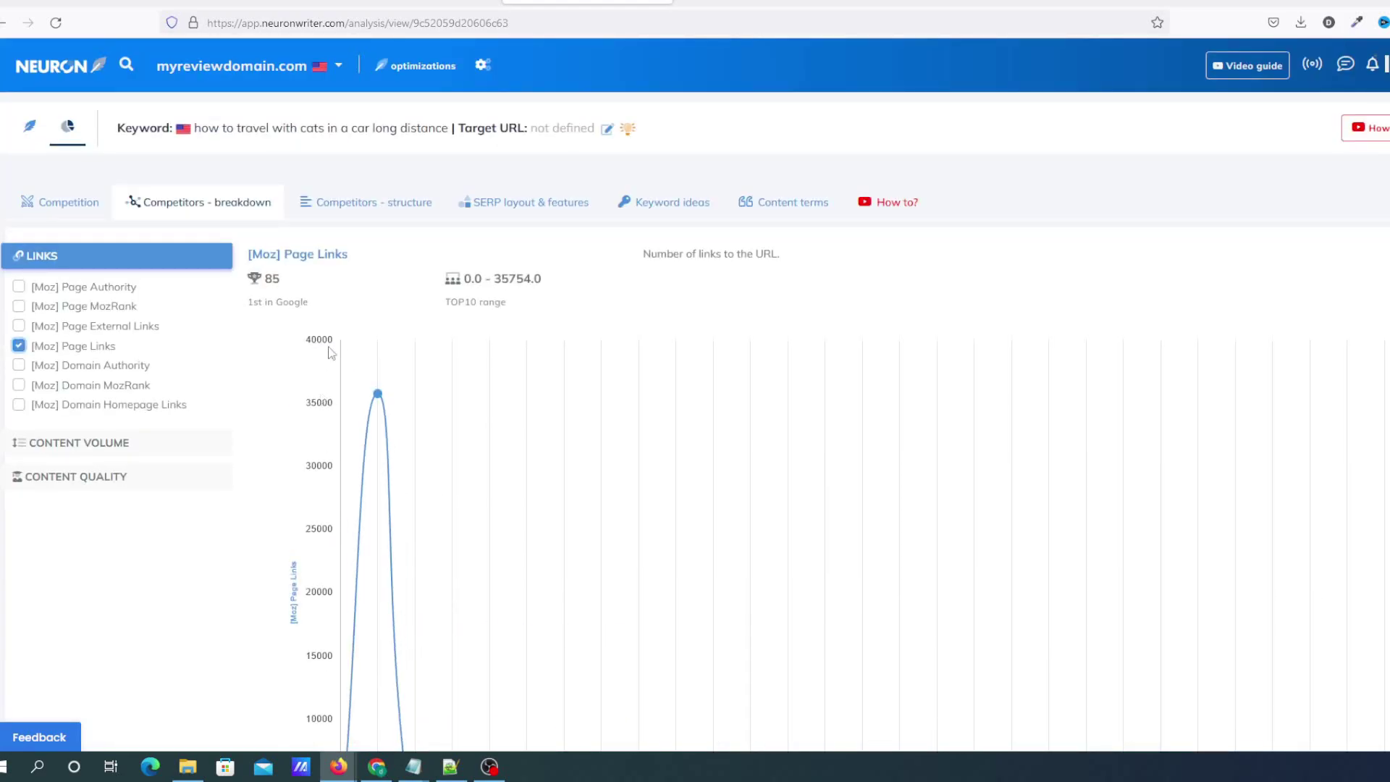
Review the competitors' page titles and title lengths in the competitors structure report.
left_click(362, 204)
scroll(636, 297, "down", 2)
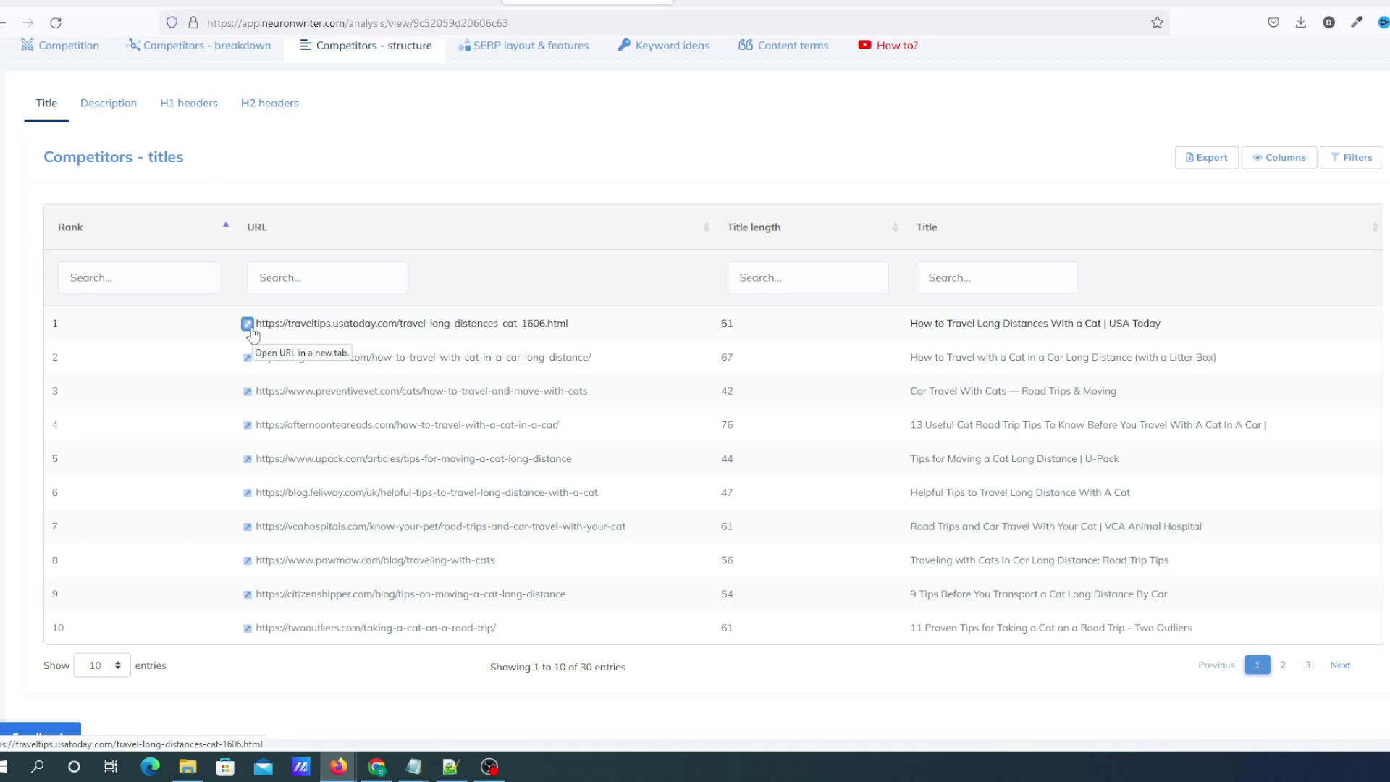
scroll(499, 390, "up", 2)
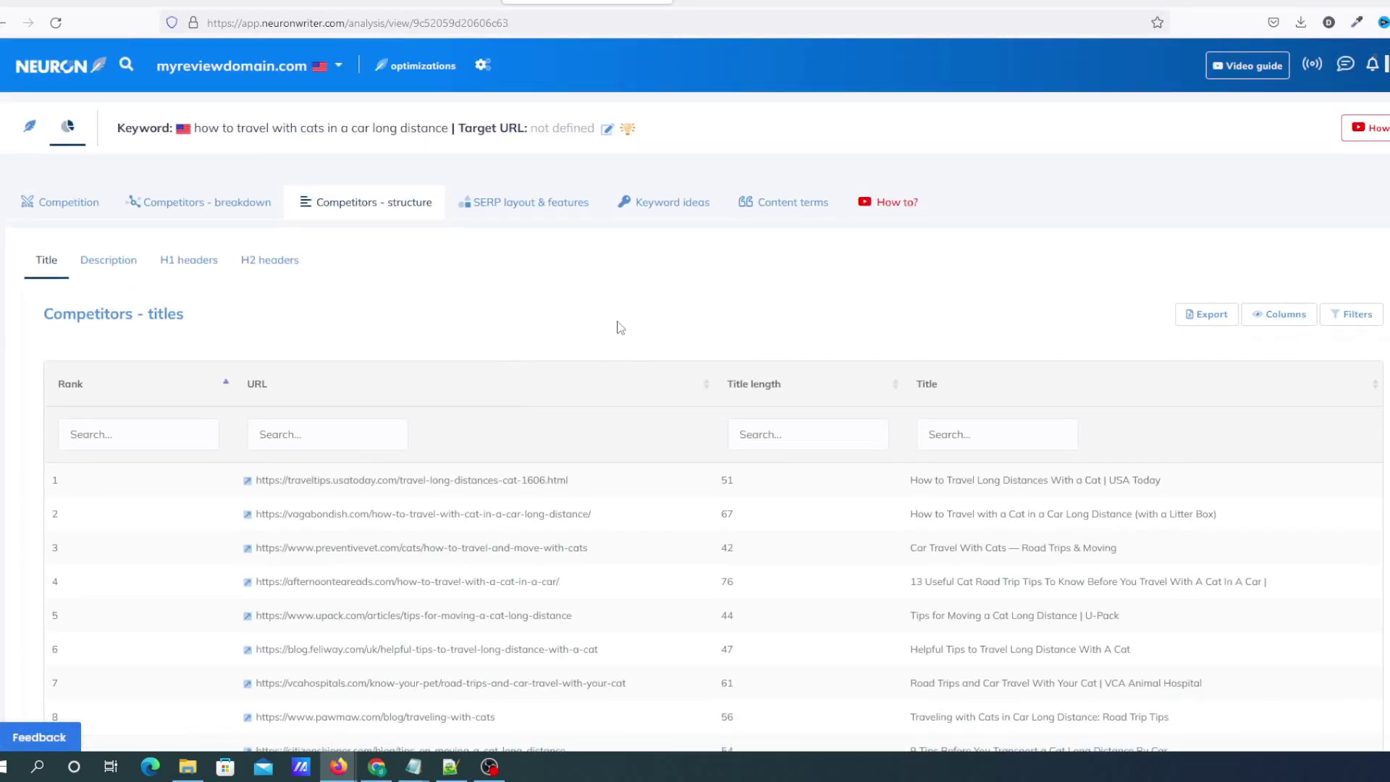
Examine the SERP features and the competitors' on-site features such as images, videos, iframes, tables and forms.
left_click(526, 209)
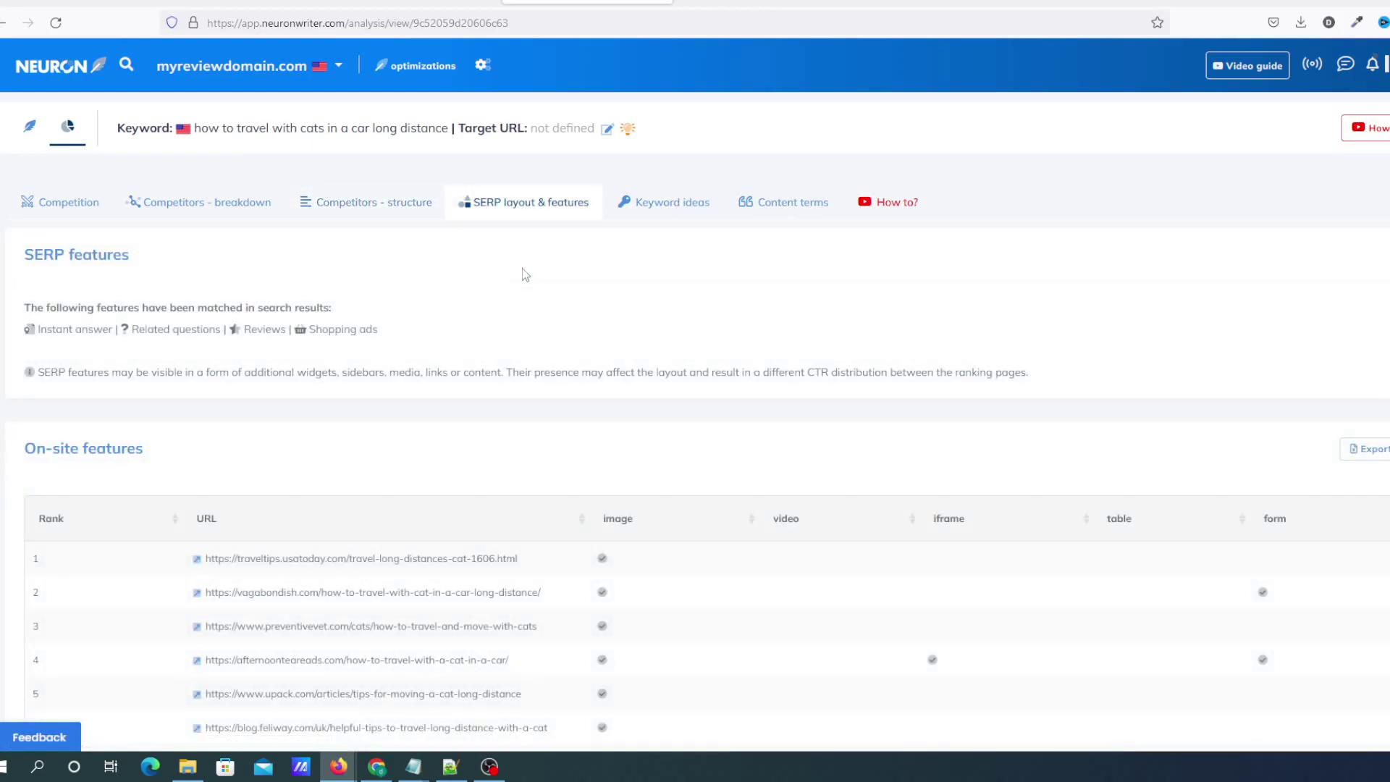
scroll(525, 275, "down", 2)
scroll(694, 348, "down", 2)
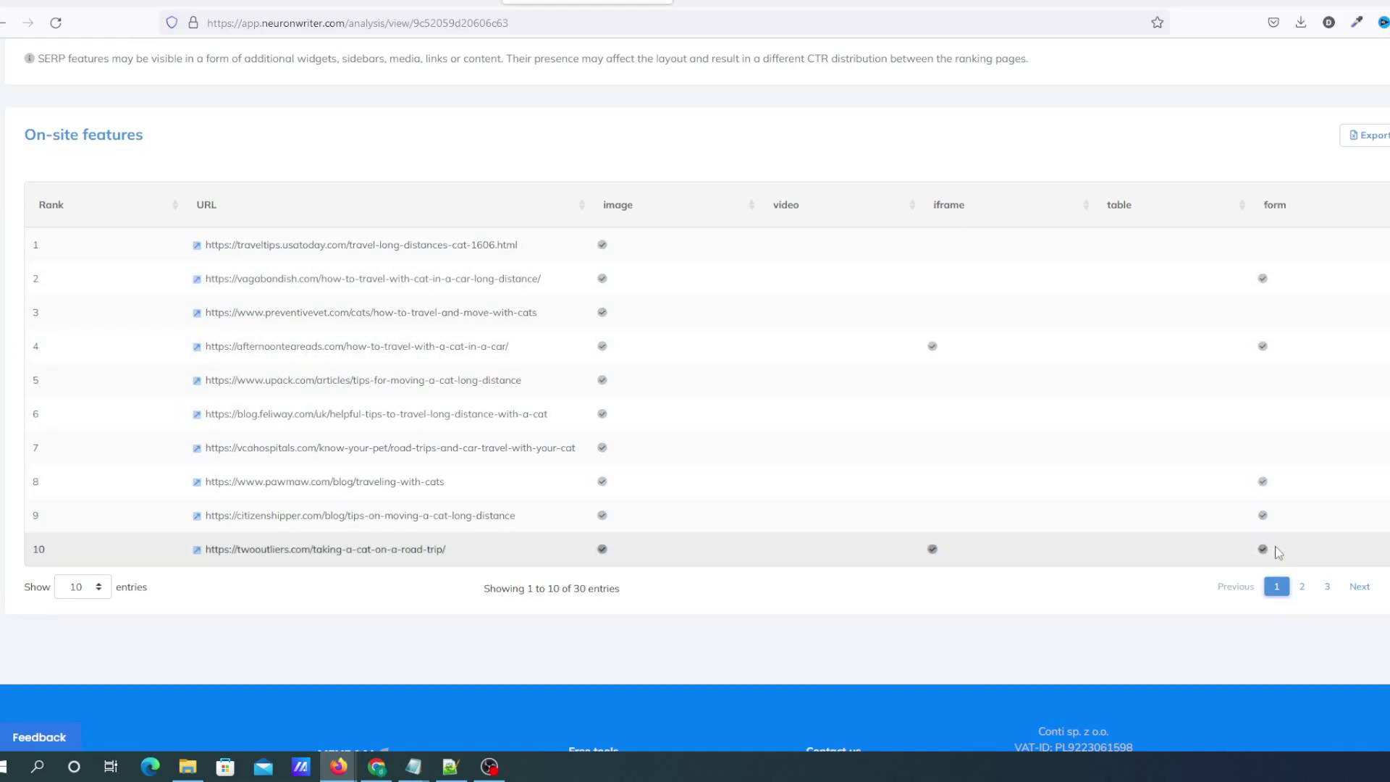
Review the keyword ideas and their similarity scores for the cat car travel keyword.
scroll(639, 347, "up", 5)
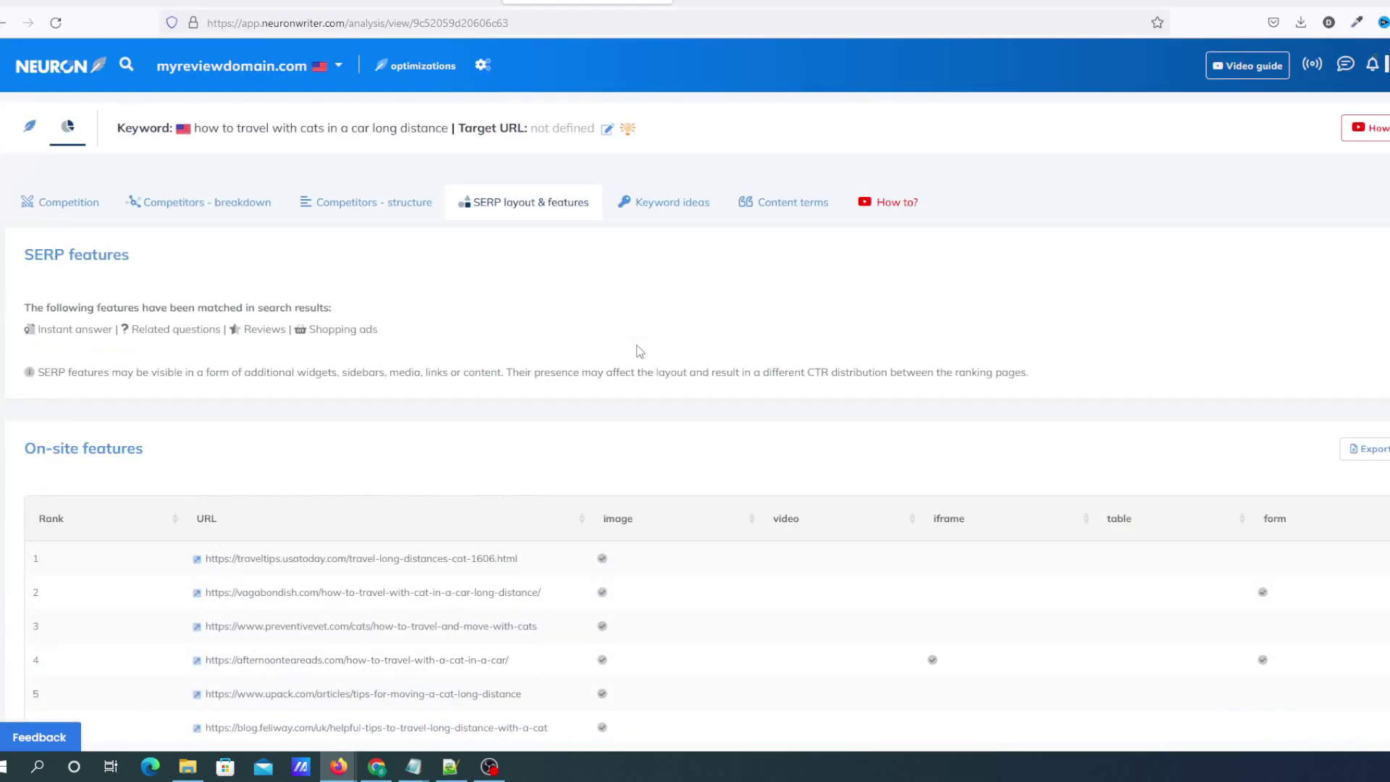
left_click(680, 206)
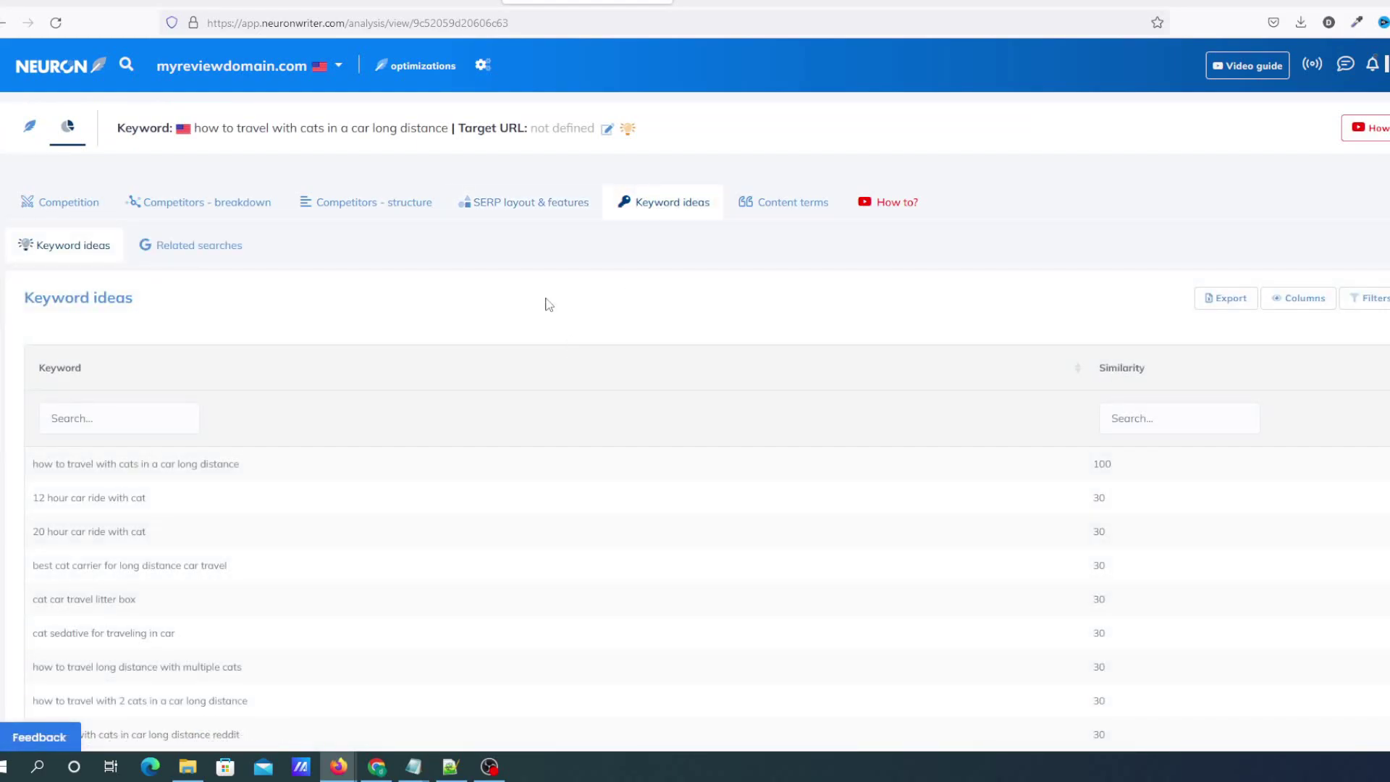
scroll(549, 304, "down", 3)
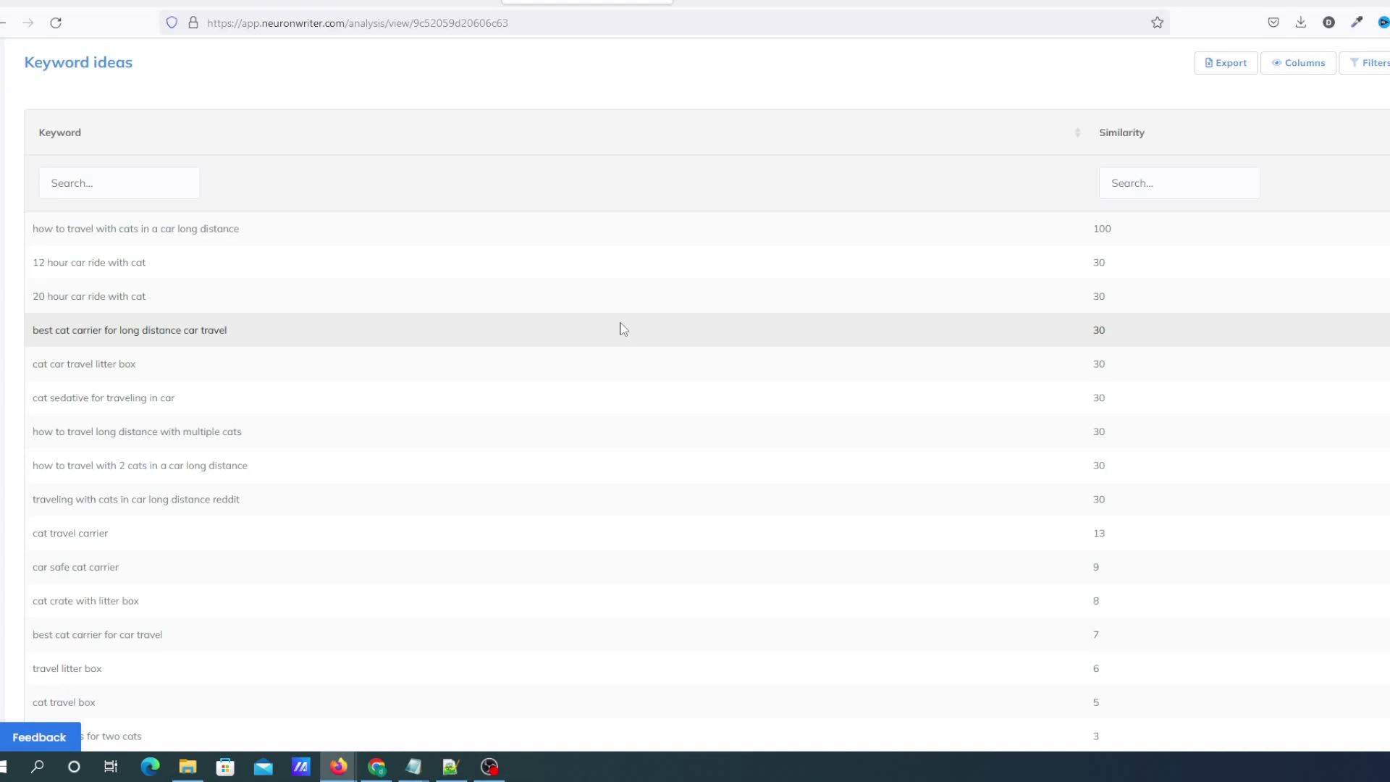
scroll(621, 326, "up", 3)
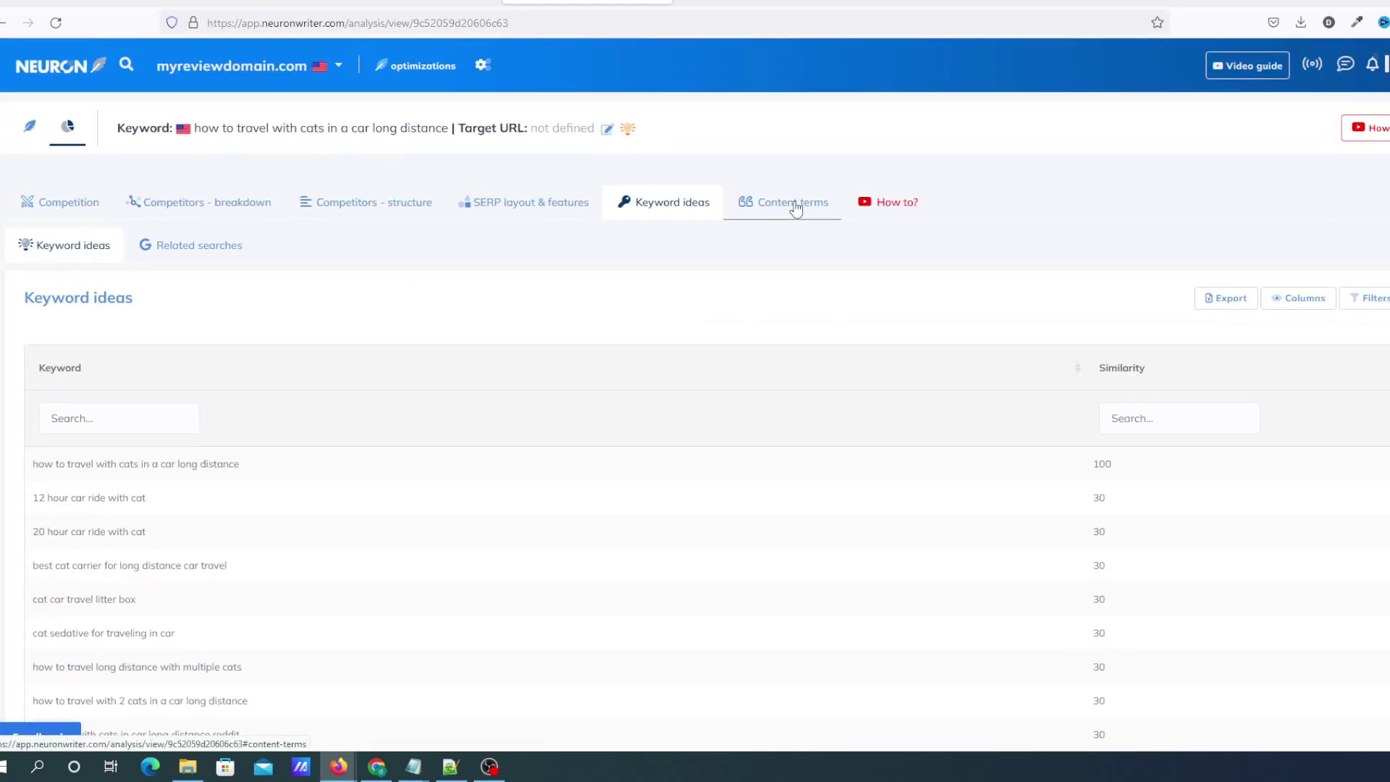
Examine the content terms extracted from competitors' pages, including their importance and typical usage.
left_click(795, 209)
scroll(772, 282, "down", 2)
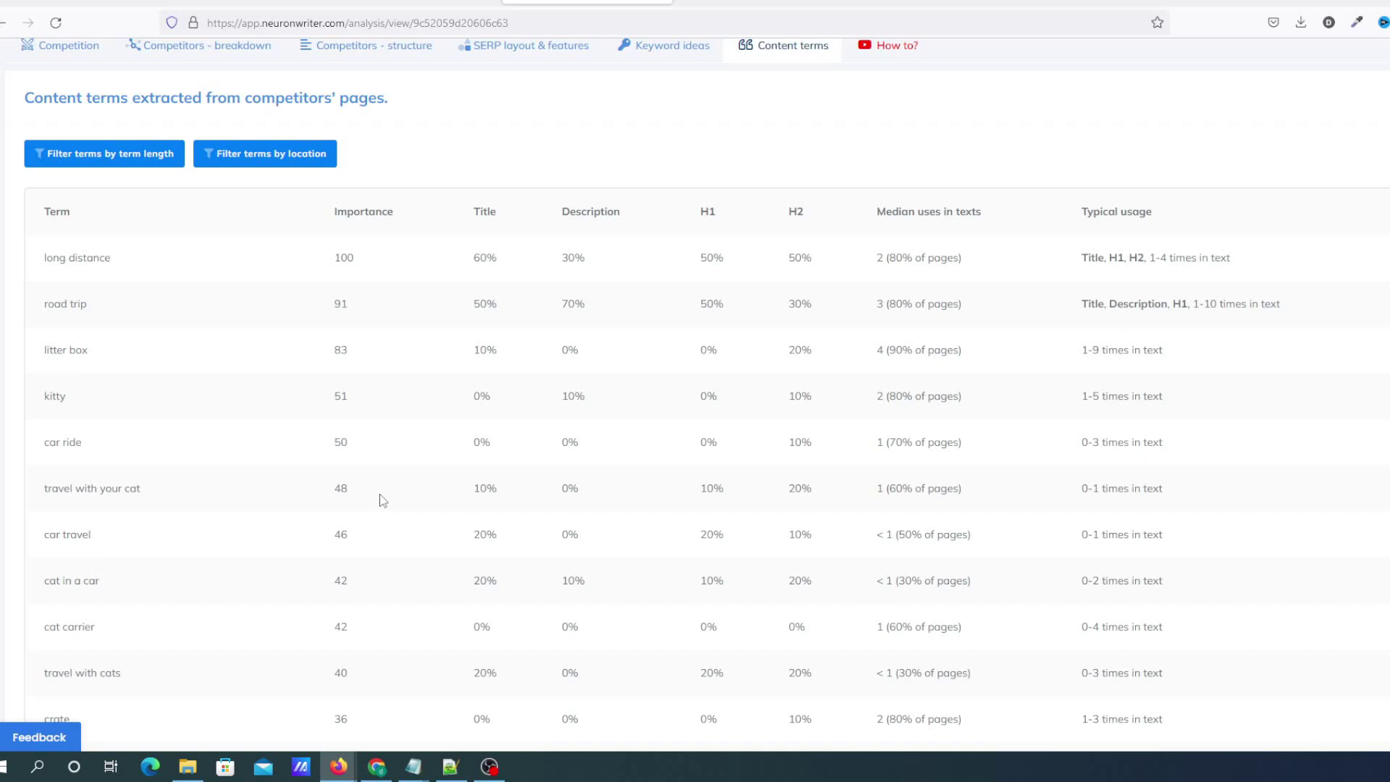
scroll(559, 341, "up", 2)
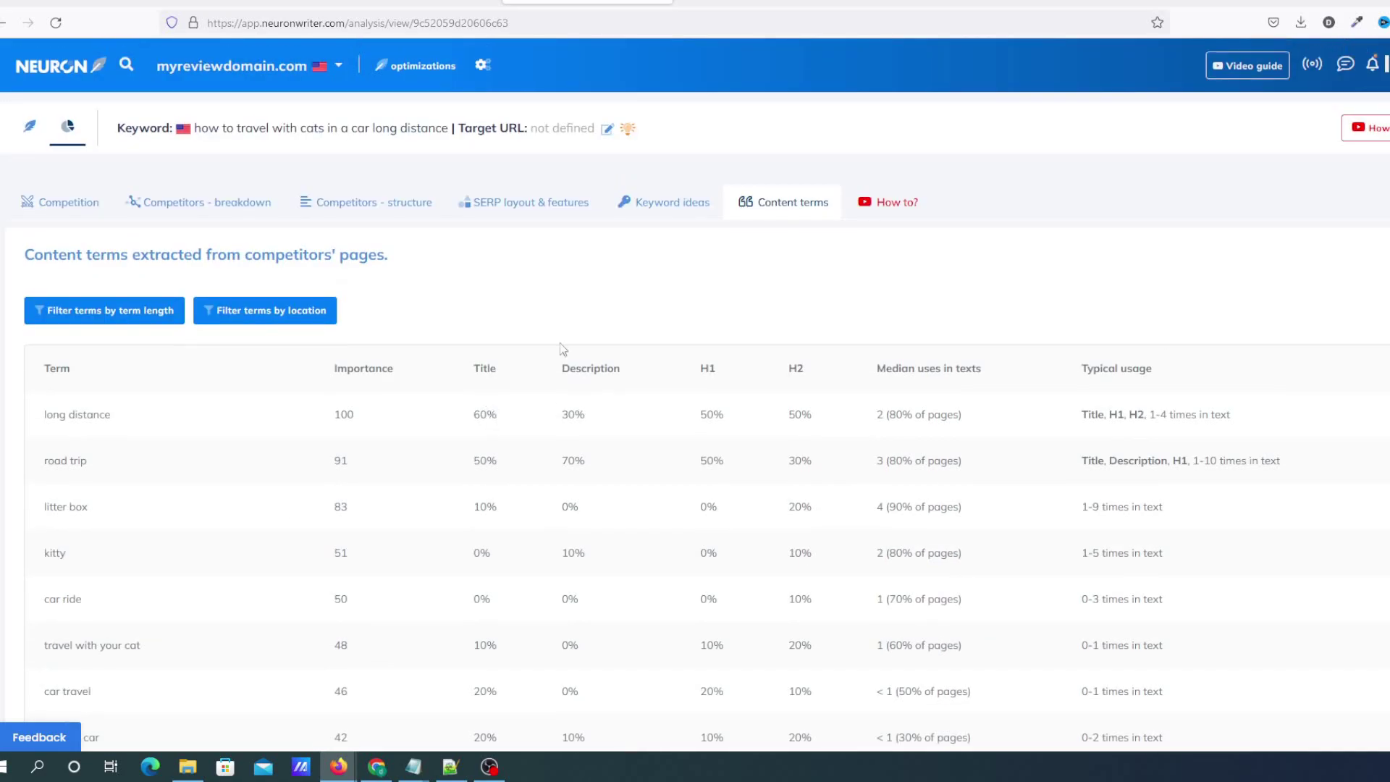
Open the content editor and look over its meta title and description fields and the suggested article terms.
left_click(29, 128)
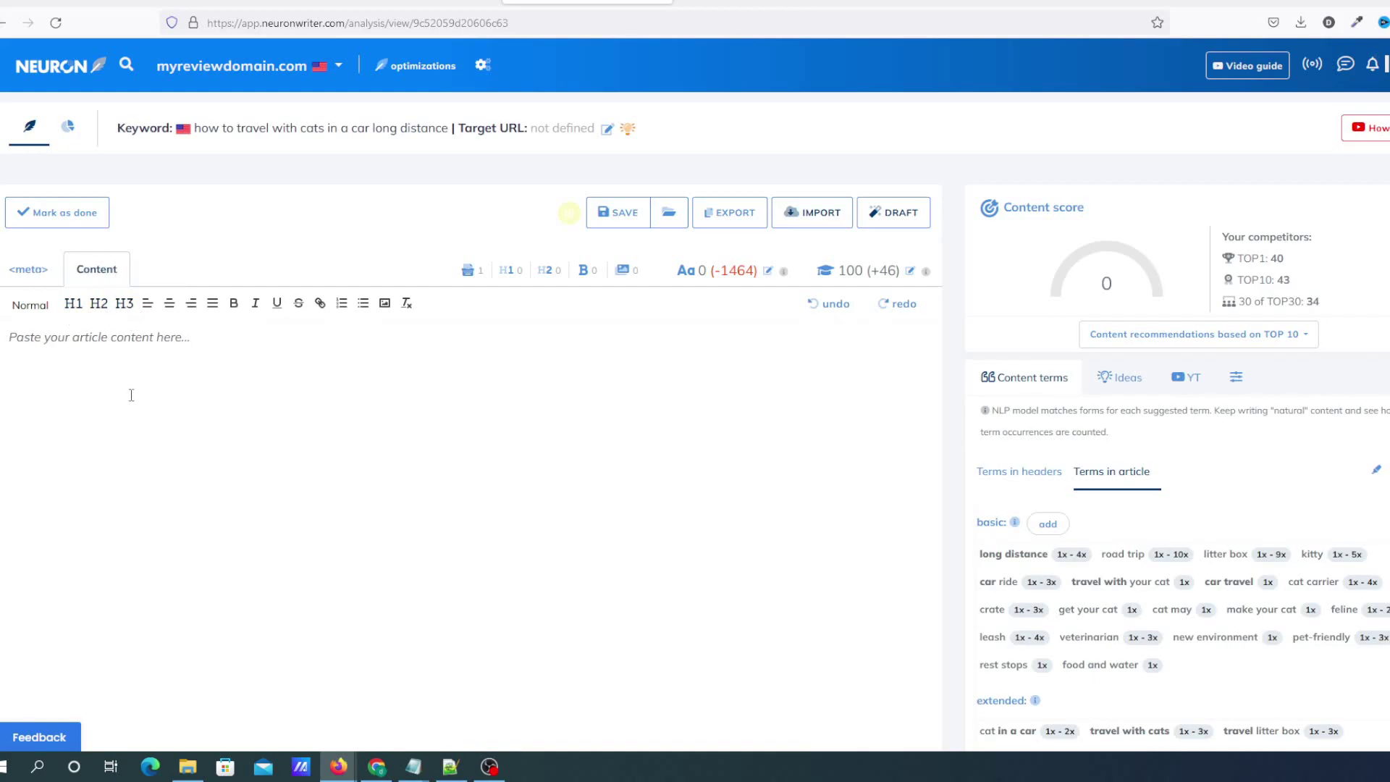
left_click(21, 275)
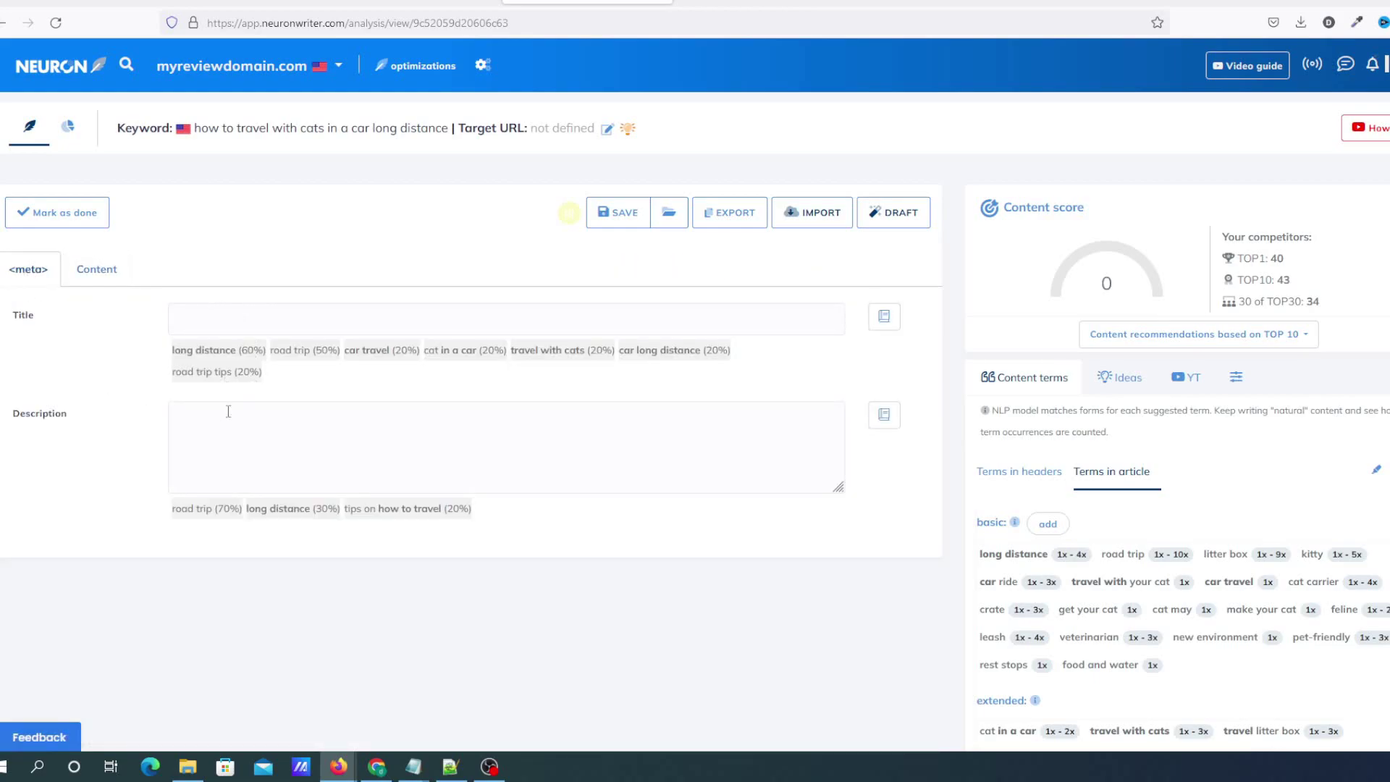
left_click(96, 271)
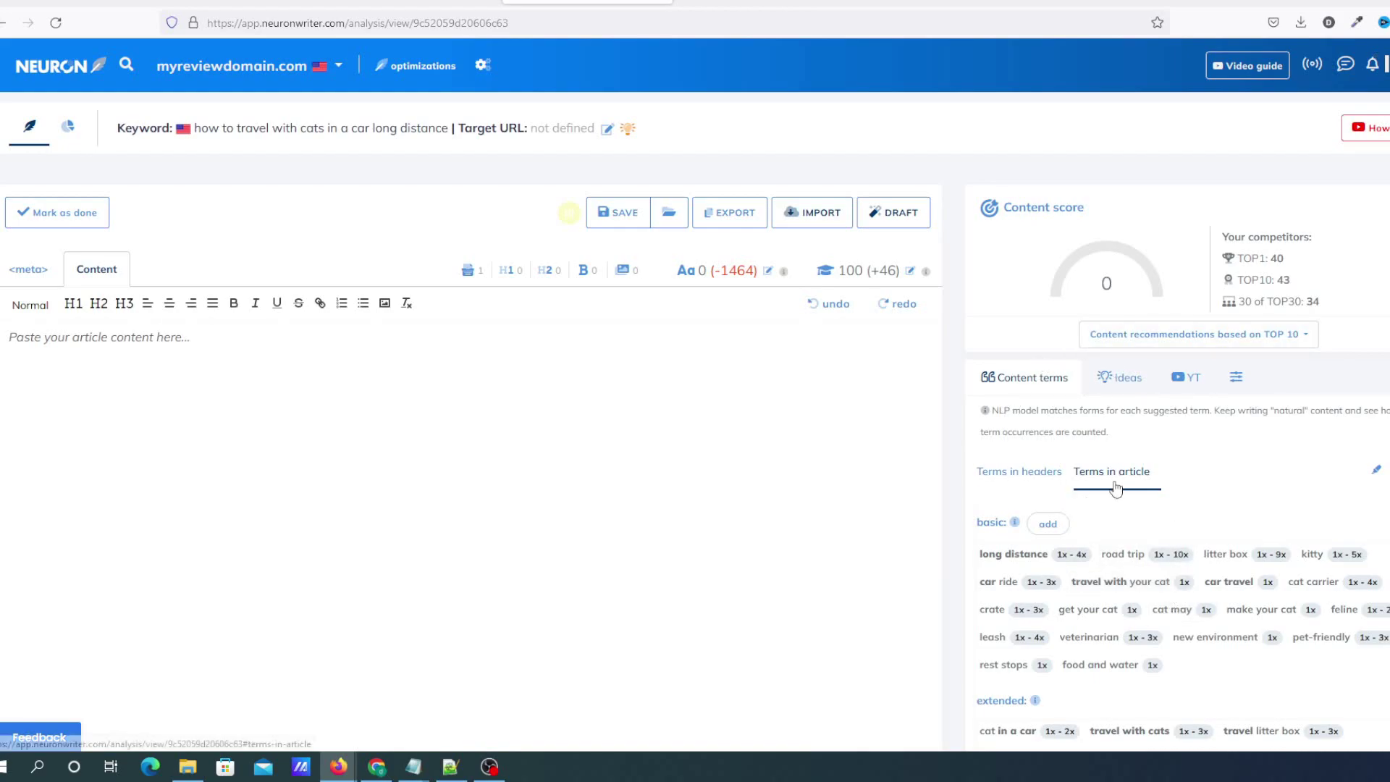
scroll(1115, 488, "down", 1)
scroll(1102, 496, "up", 1)
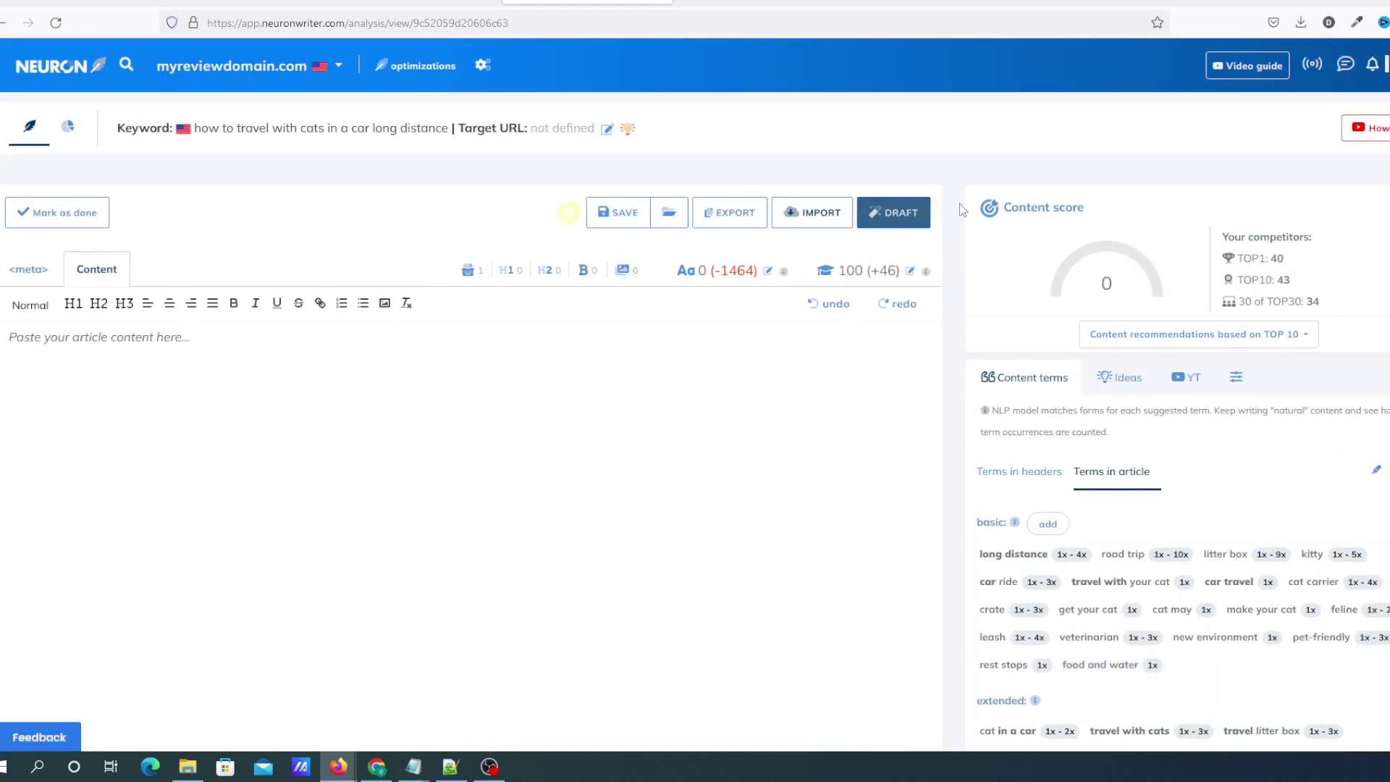
Open the content draft builder and look through its meta, assets and guidelines sections.
left_click(901, 215)
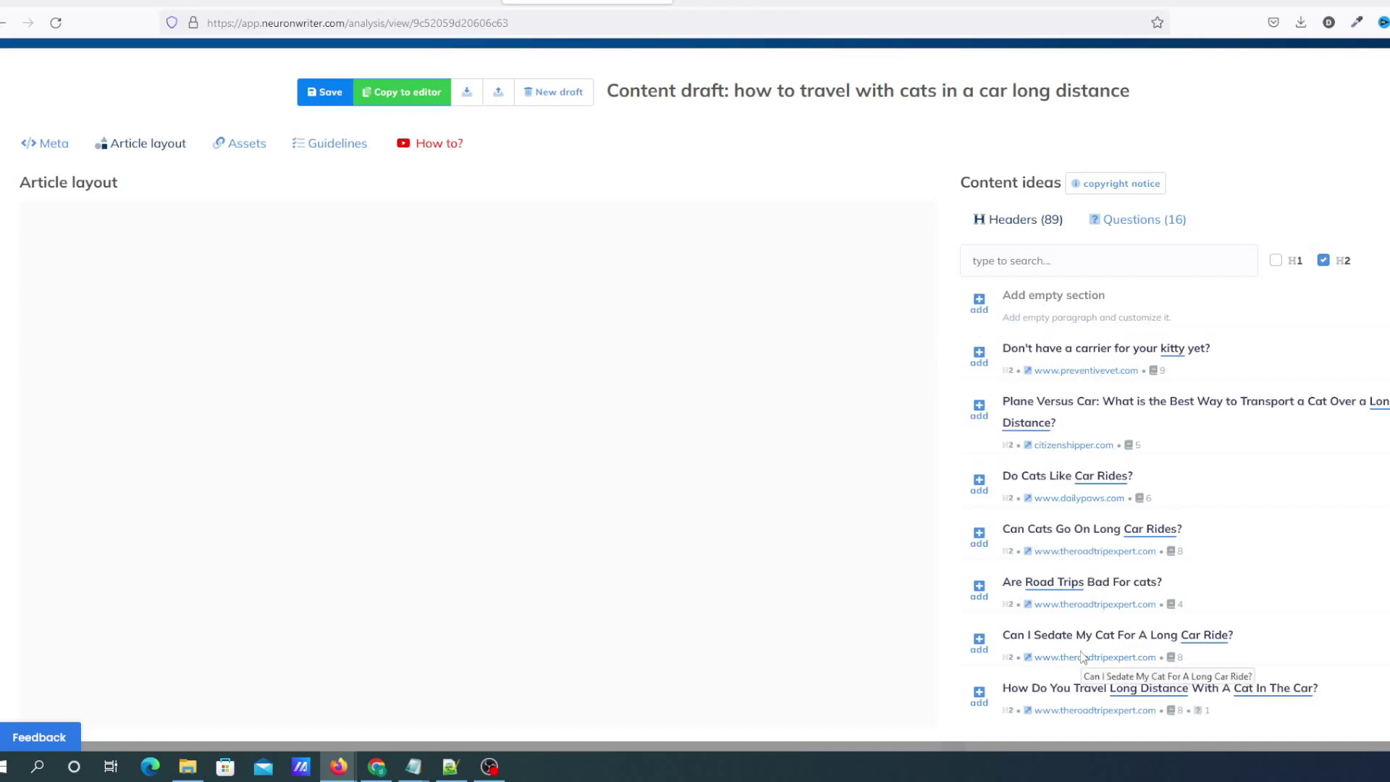
left_click(47, 143)
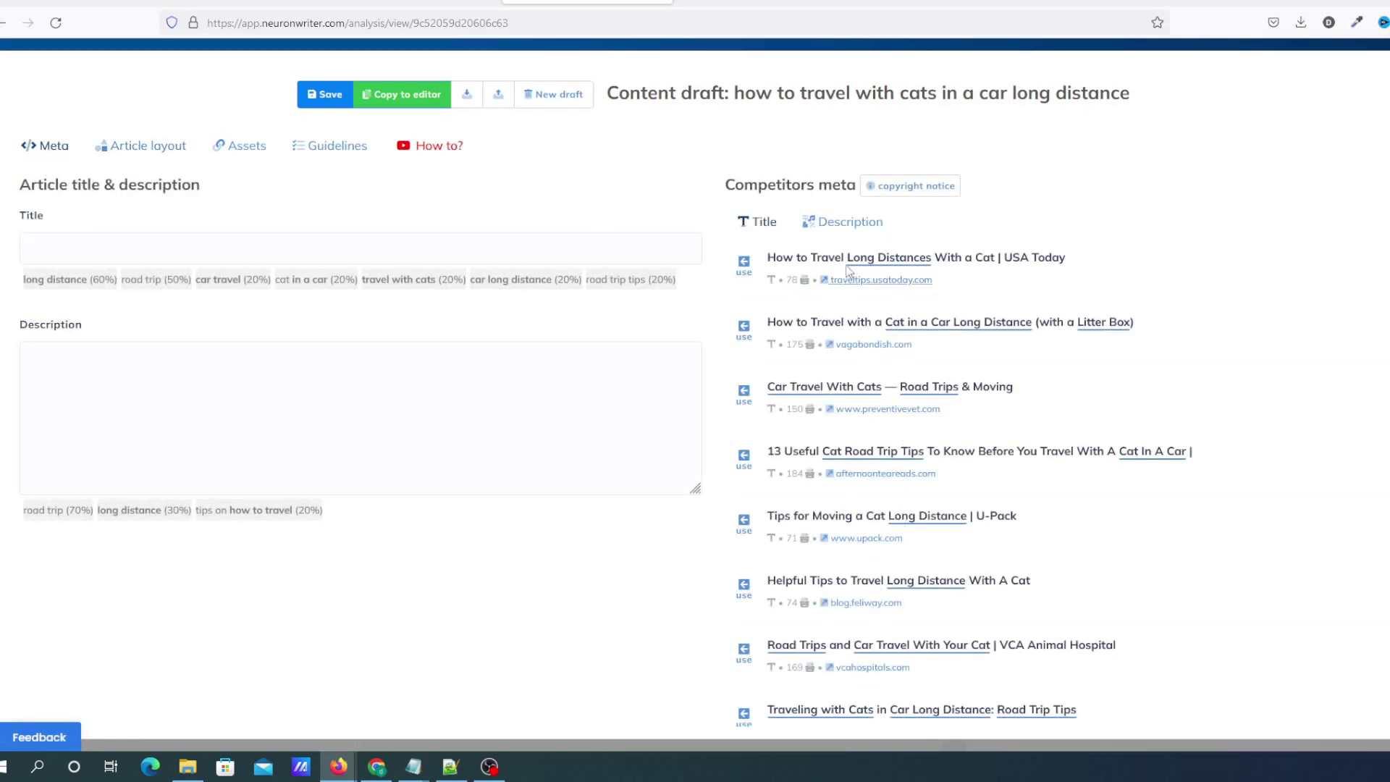
left_click(242, 145)
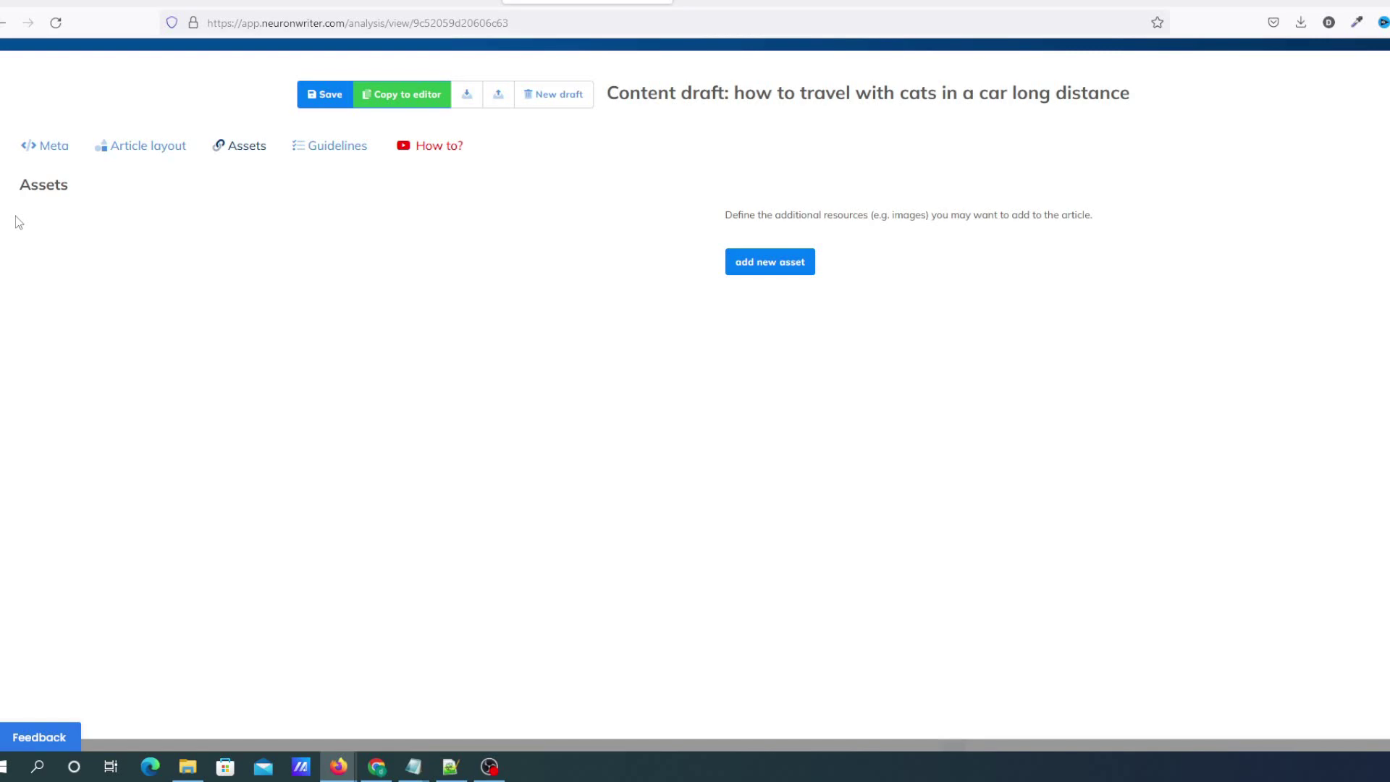
left_click(333, 145)
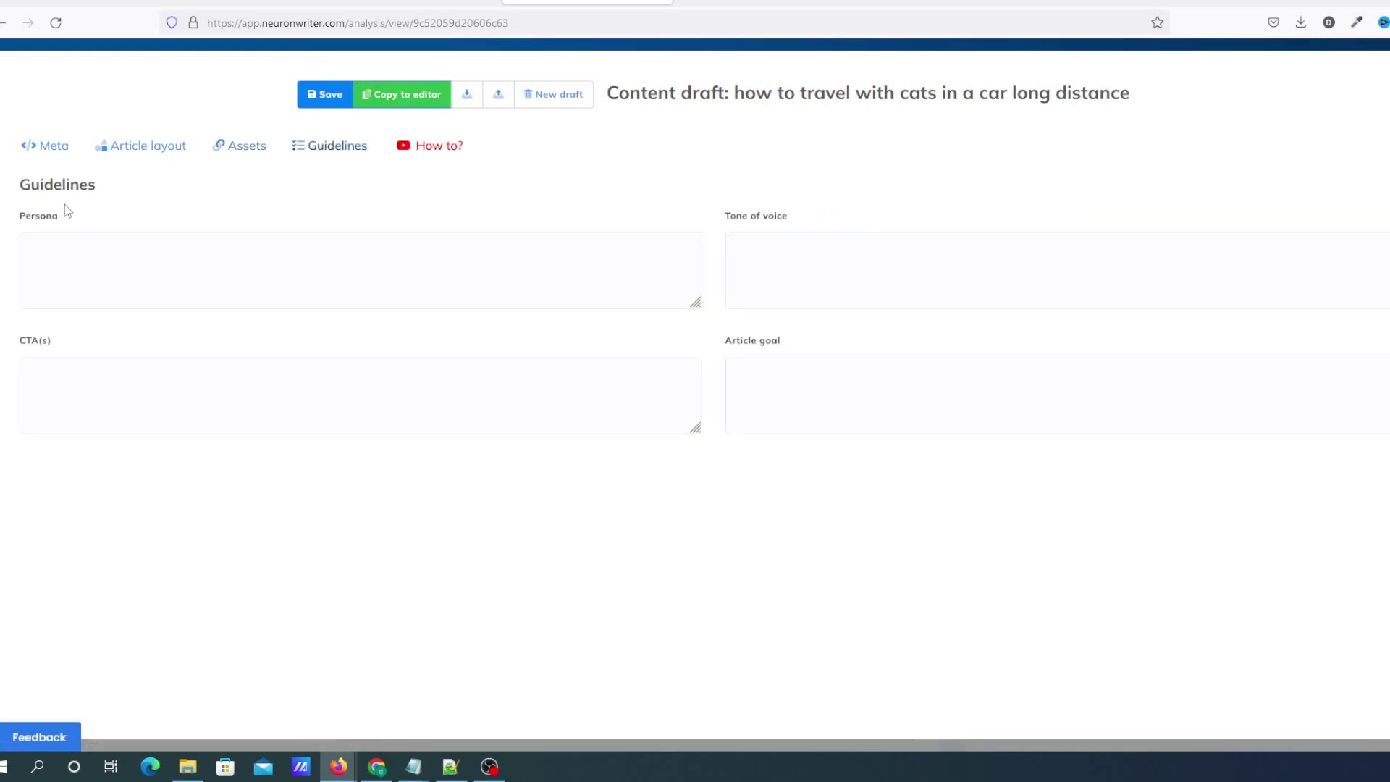
left_click(55, 258)
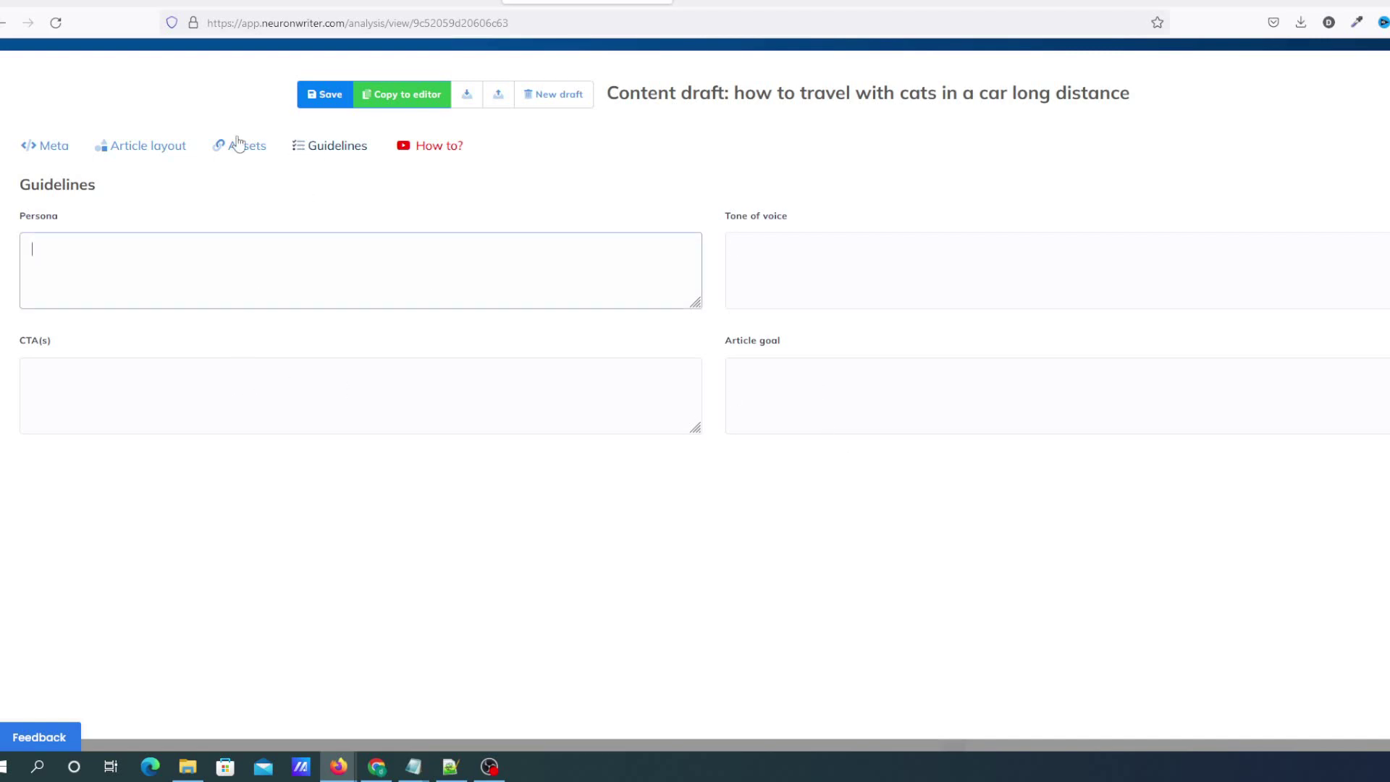
Show only H1 header ideas and add "How to Travel Long Distances With a Cat" to the article layout.
left_click(138, 145)
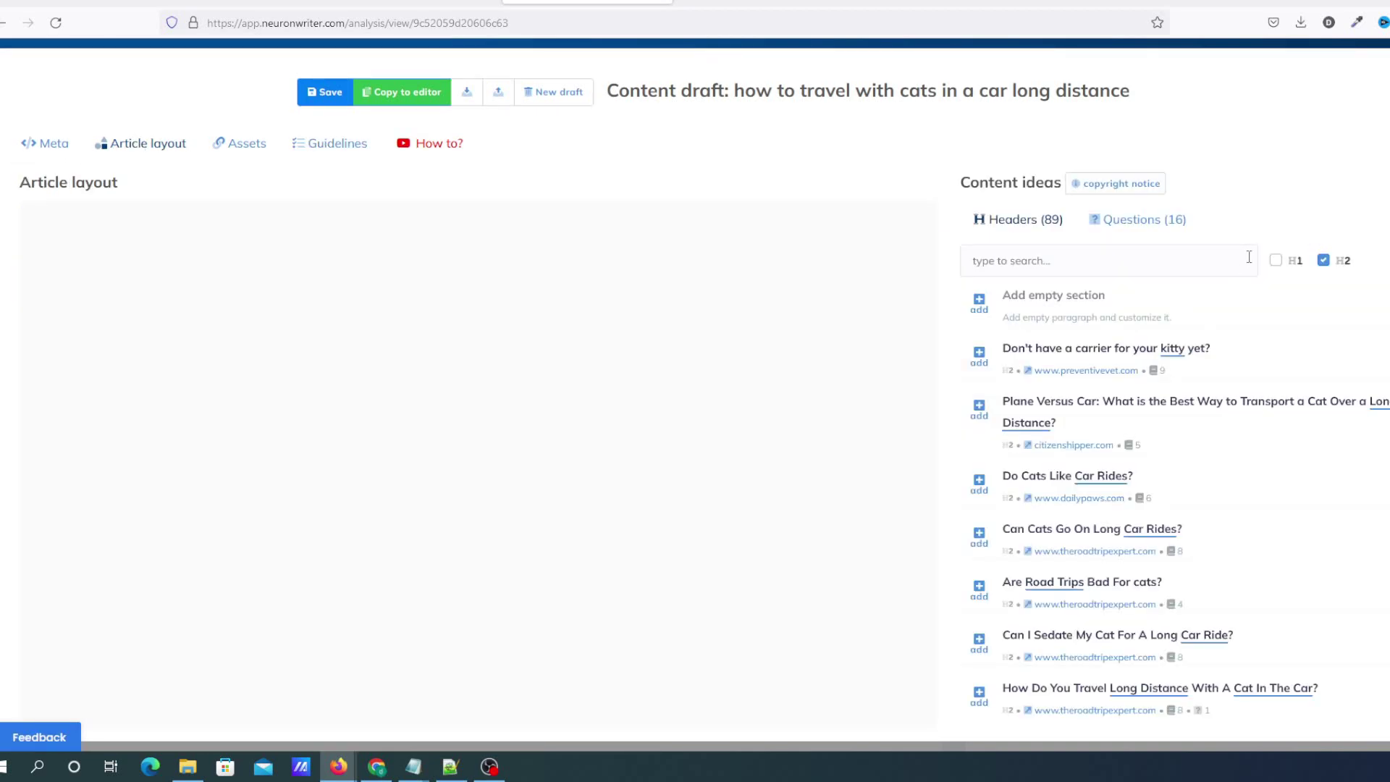
left_click(1276, 259)
left_click(1323, 260)
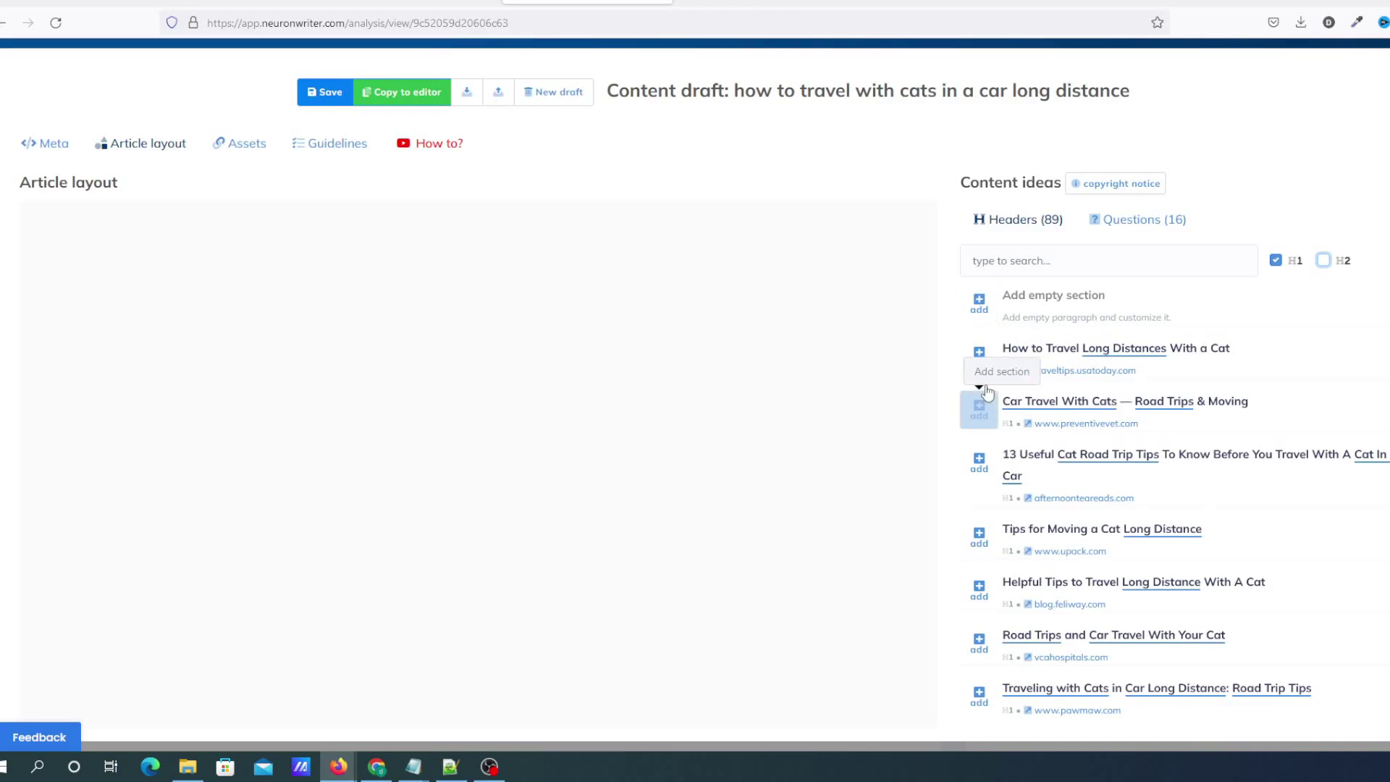
left_click(985, 359)
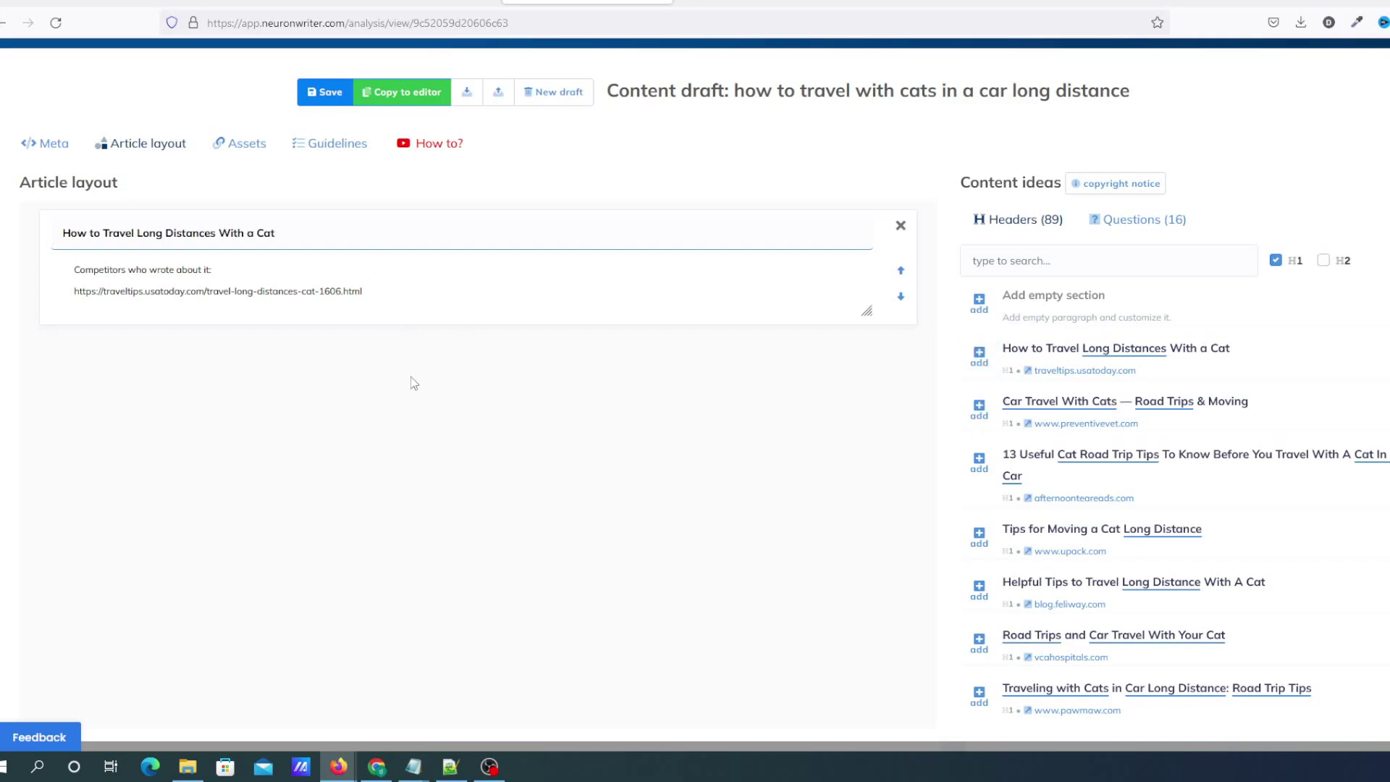
Show only H2 header ideas and add "Don't have a carrier for your kitty yet?" and "Can Cats Go On Long Car Rides?" to the layout.
left_click(1275, 259)
left_click(1322, 261)
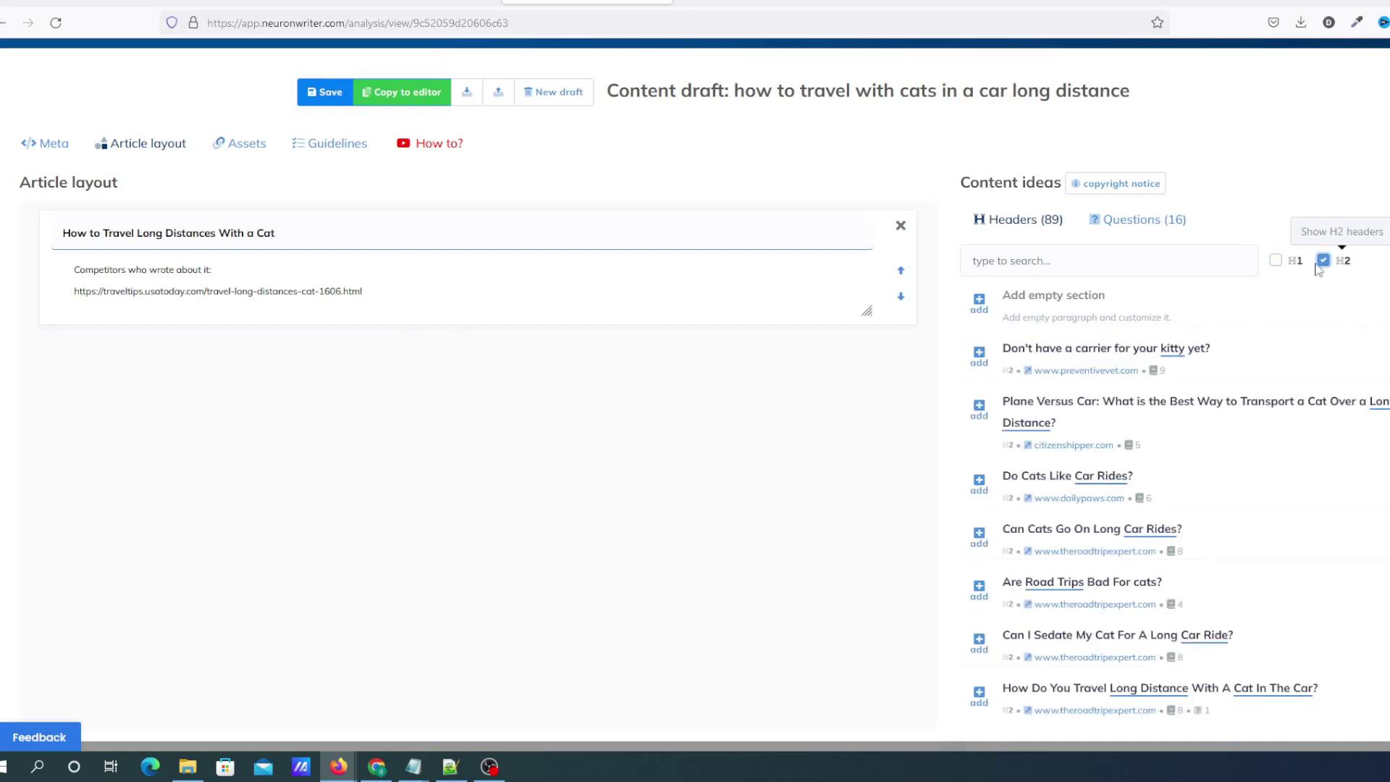
left_click(983, 358)
left_click(979, 536)
scroll(1132, 492, "down", 2)
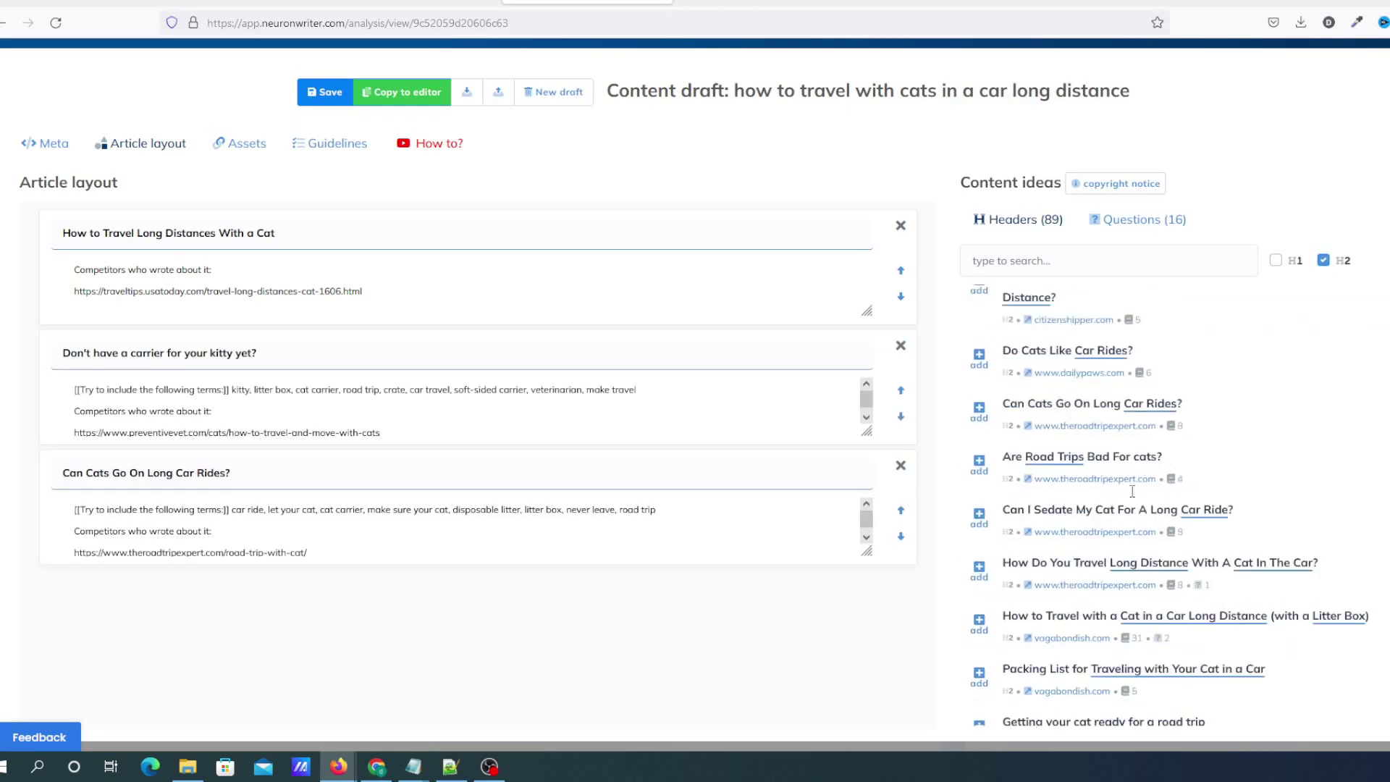
Add the H2 sections "How Do You Travel Long Distance With A Cat In The Car?" and "Getting your cat ready for a road trip".
scroll(1132, 492, "down", 1)
left_click(979, 509)
scroll(1010, 605, "down", 2)
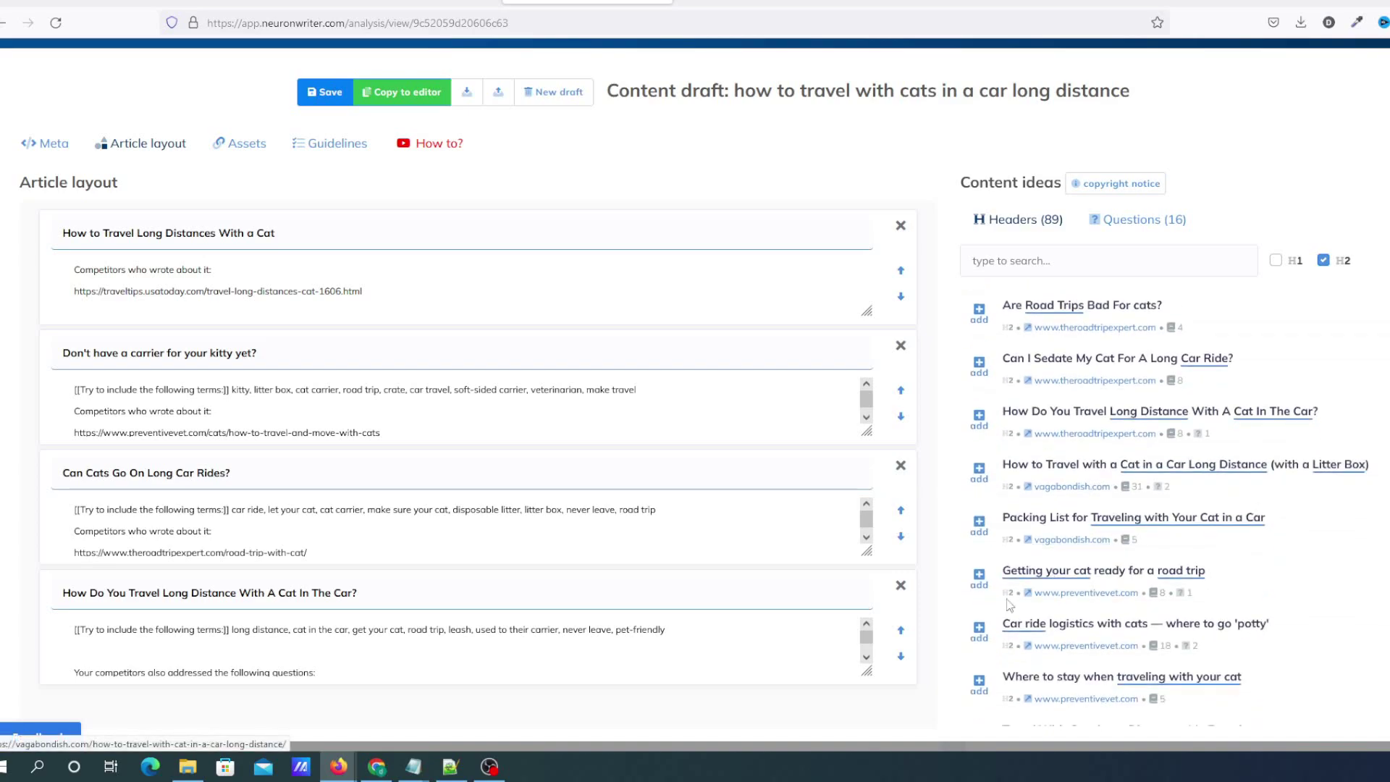
left_click(979, 577)
scroll(994, 567, "up", 3)
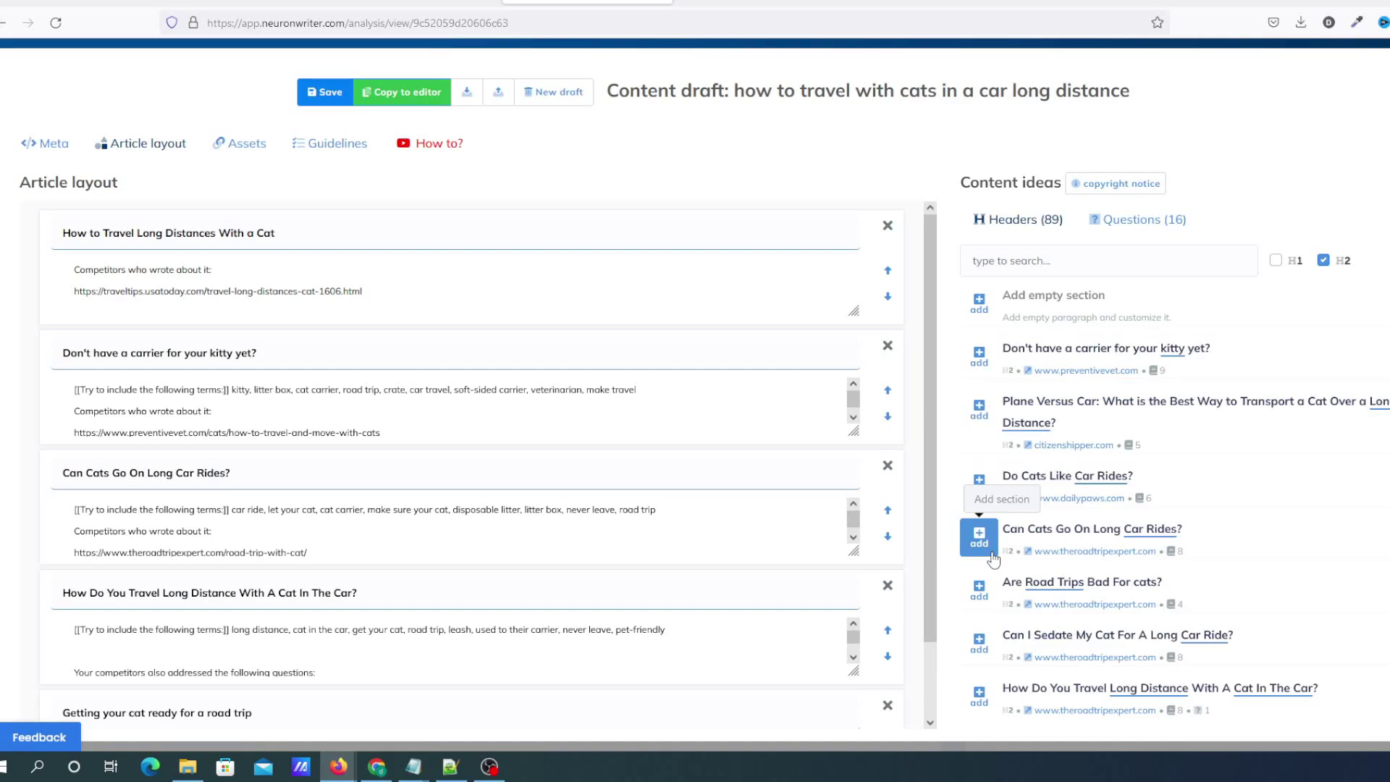
Review the competitors' questions among the content ideas and return to the header ideas.
left_click(1131, 226)
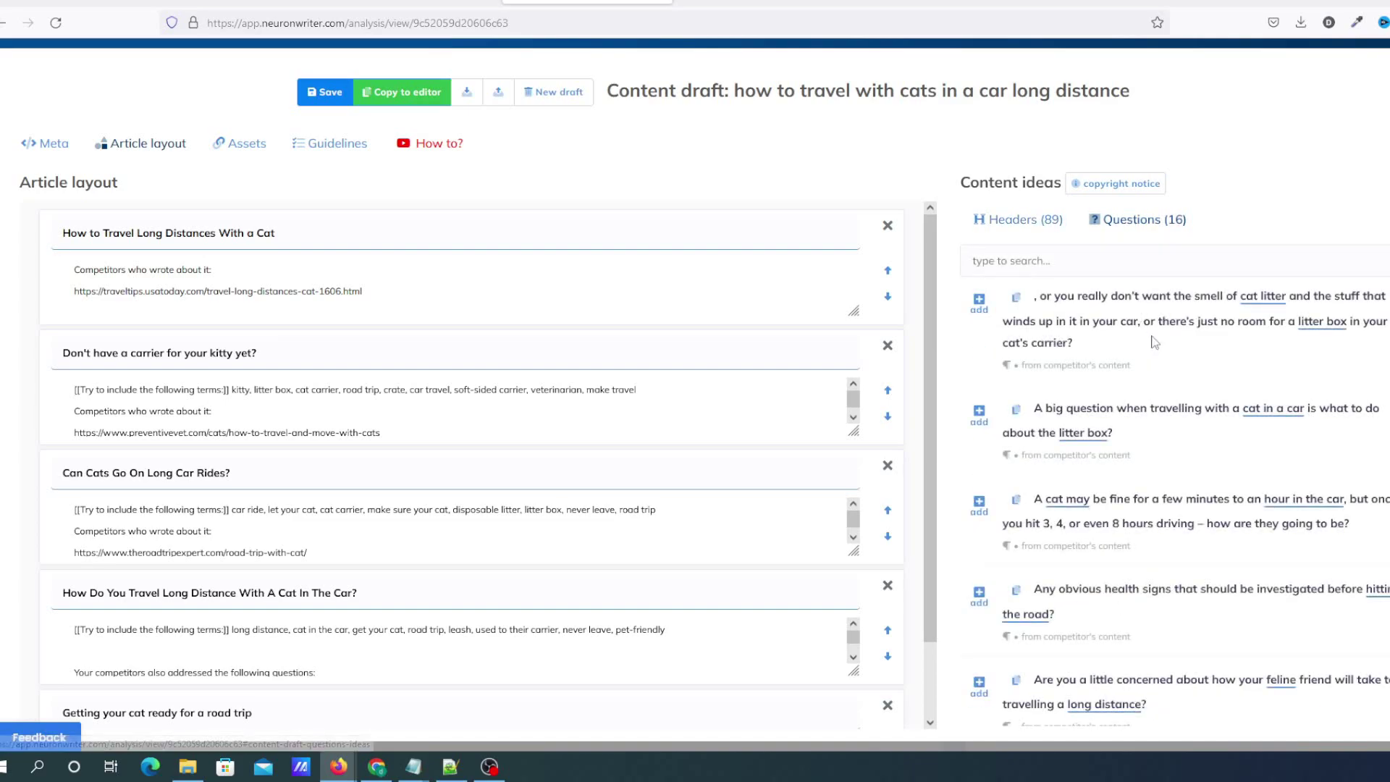
scroll(1141, 366, "down", 1)
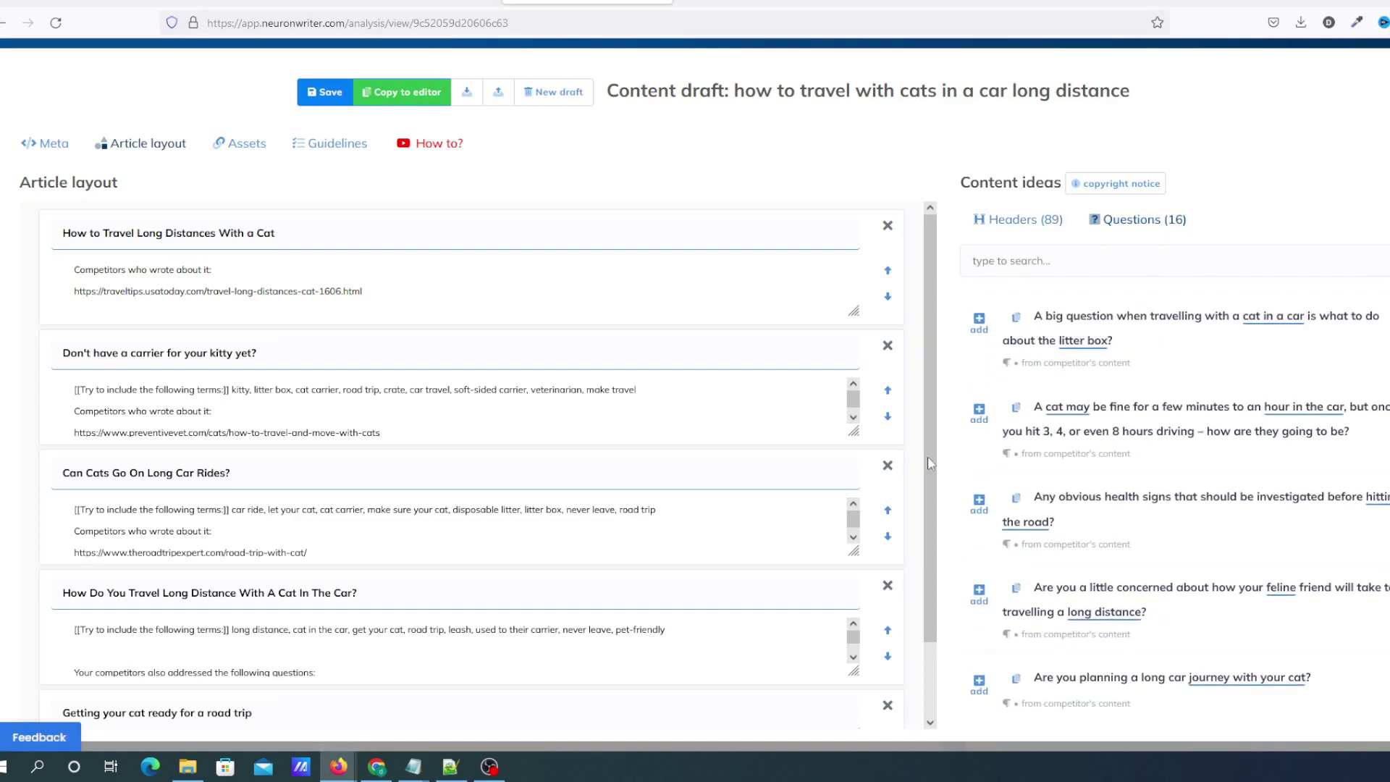
scroll(930, 463, "down", 1)
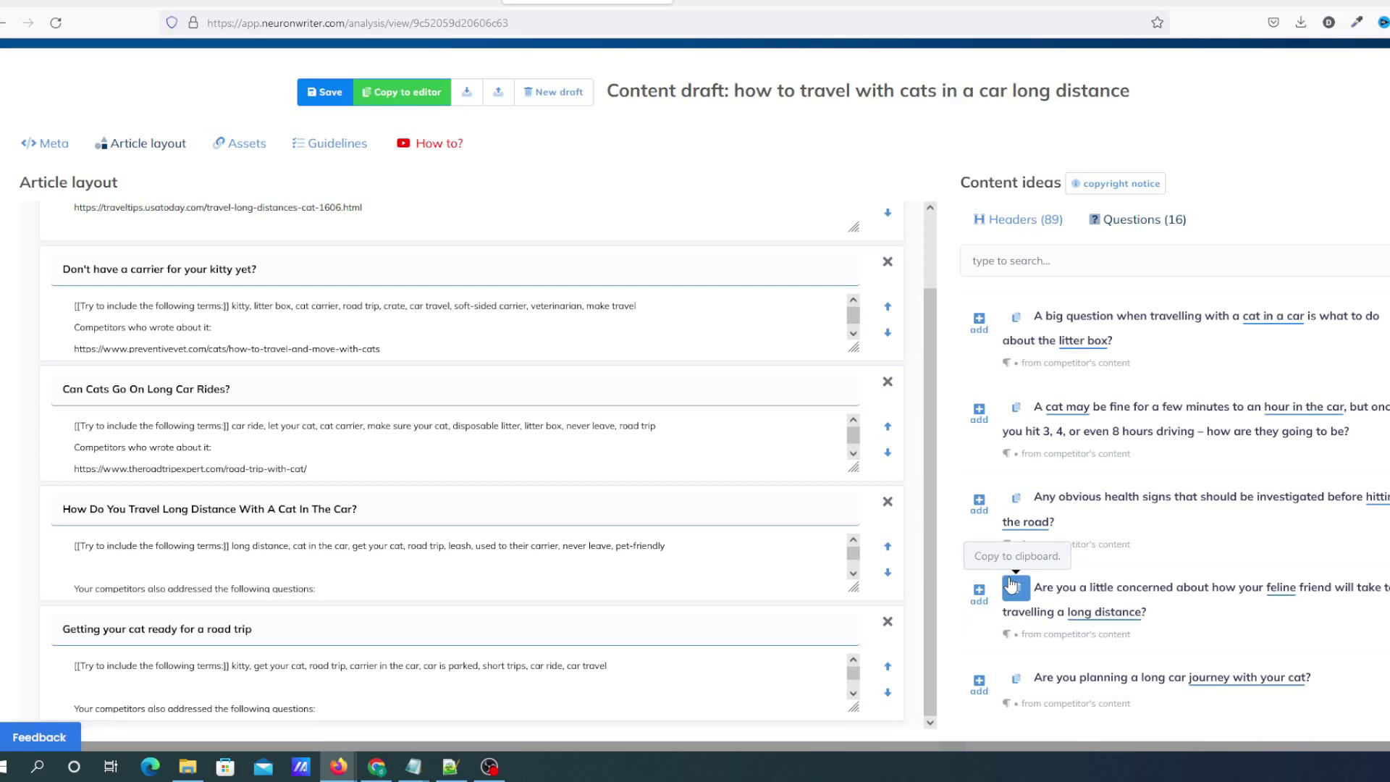
scroll(1012, 543, "up", 1)
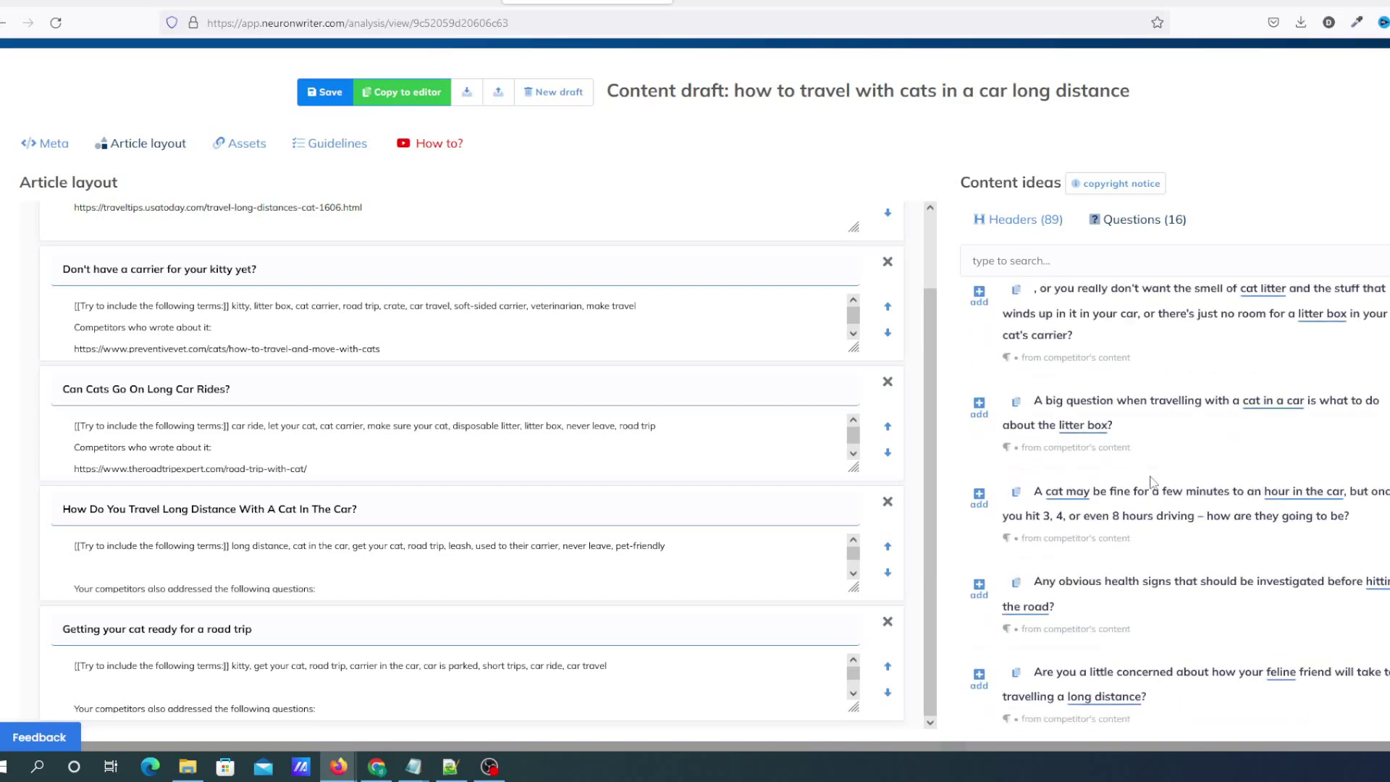
left_click(1012, 224)
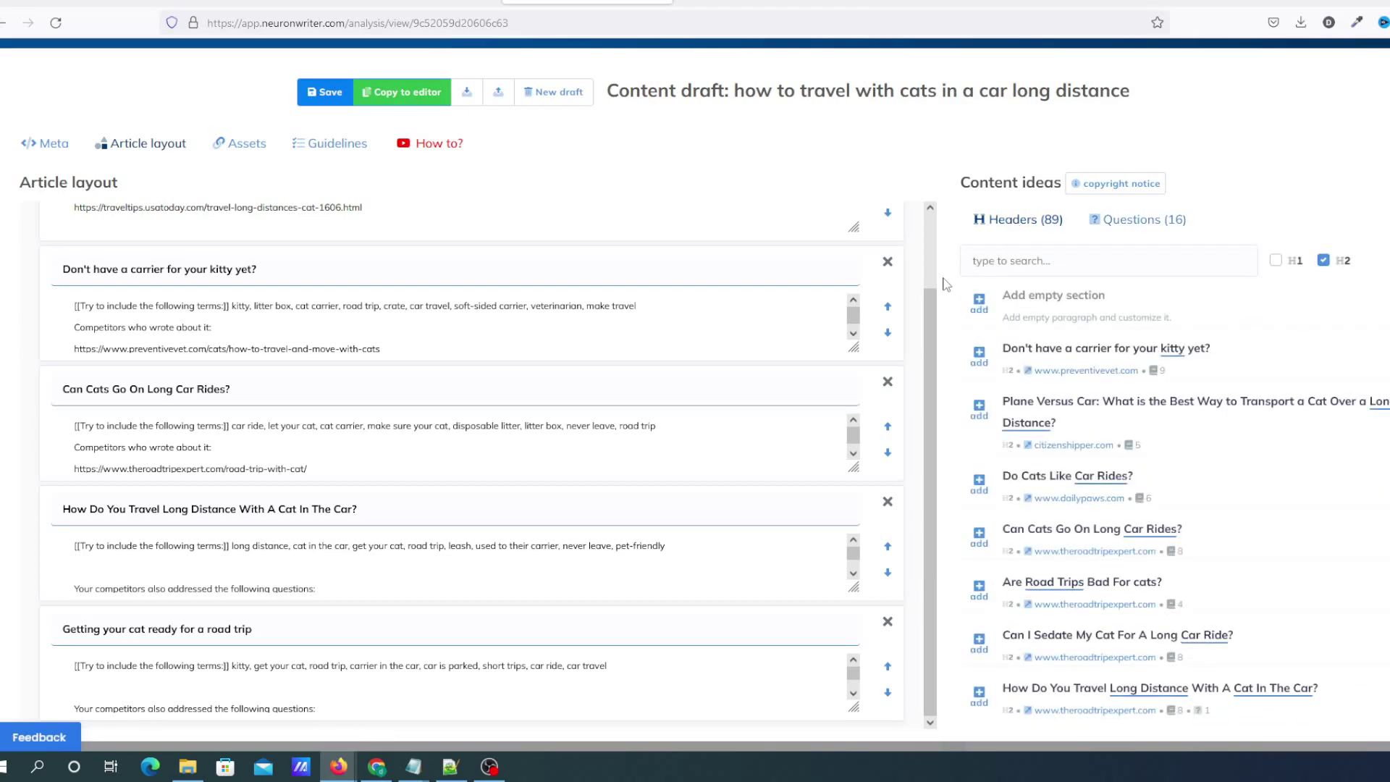
Set the draft's title from the USA Today competitor title plus "road trip", and its description from the vagabondish.com one.
left_click(49, 143)
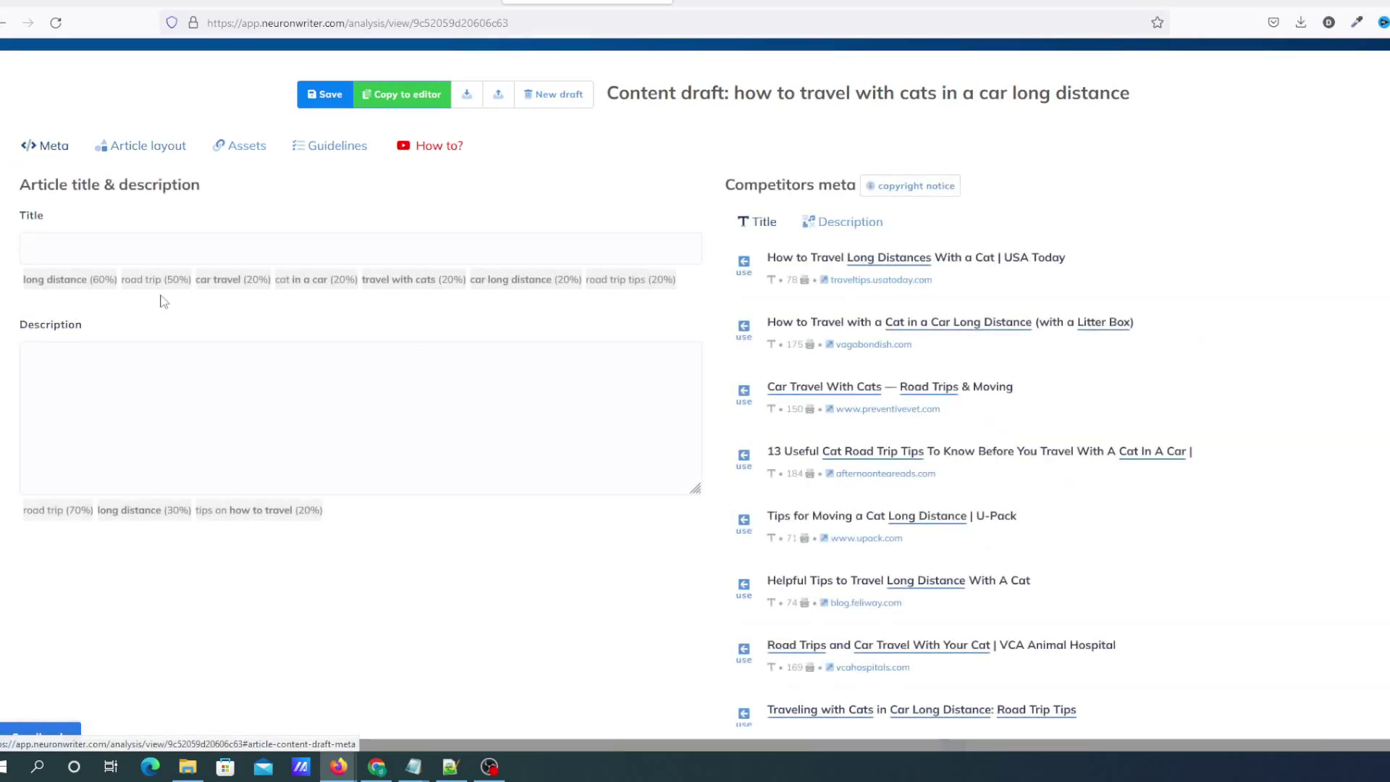
left_click(744, 265)
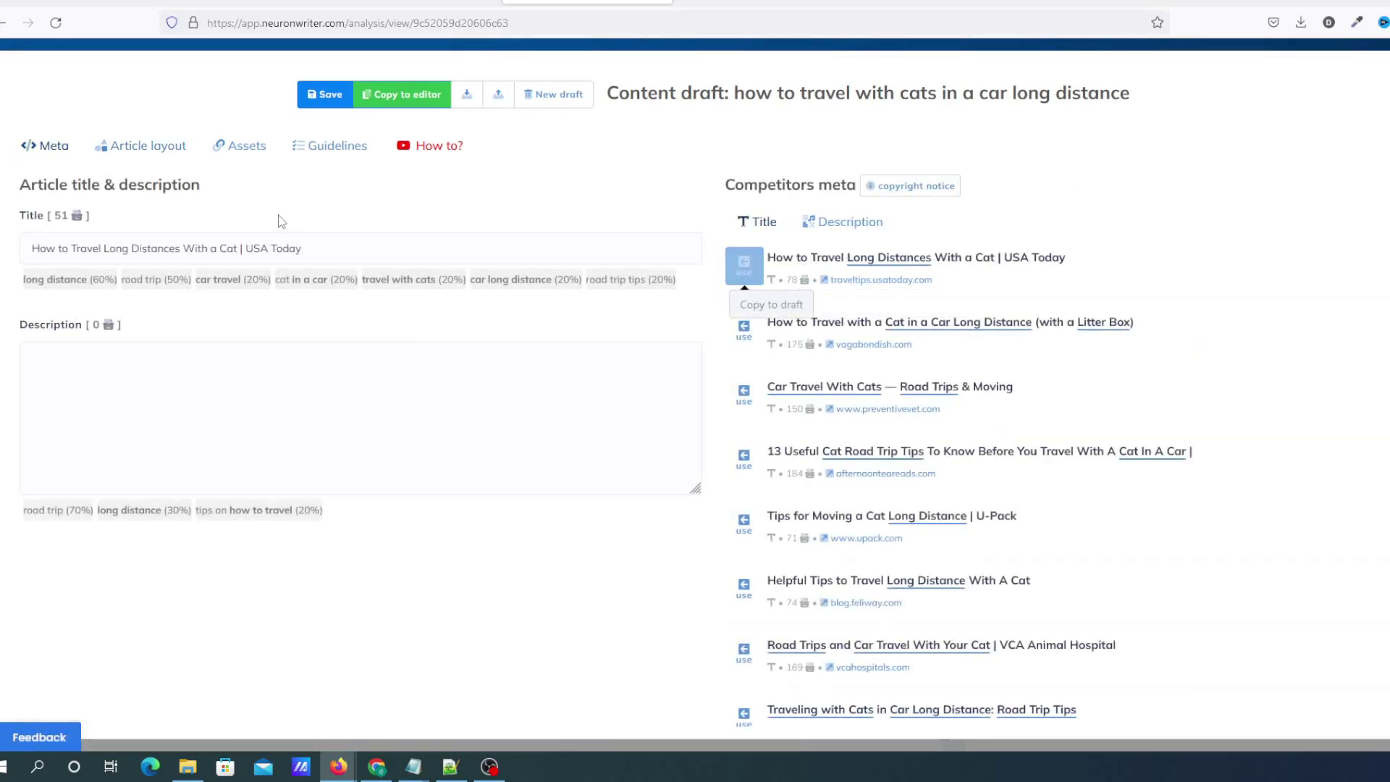
left_click(849, 225)
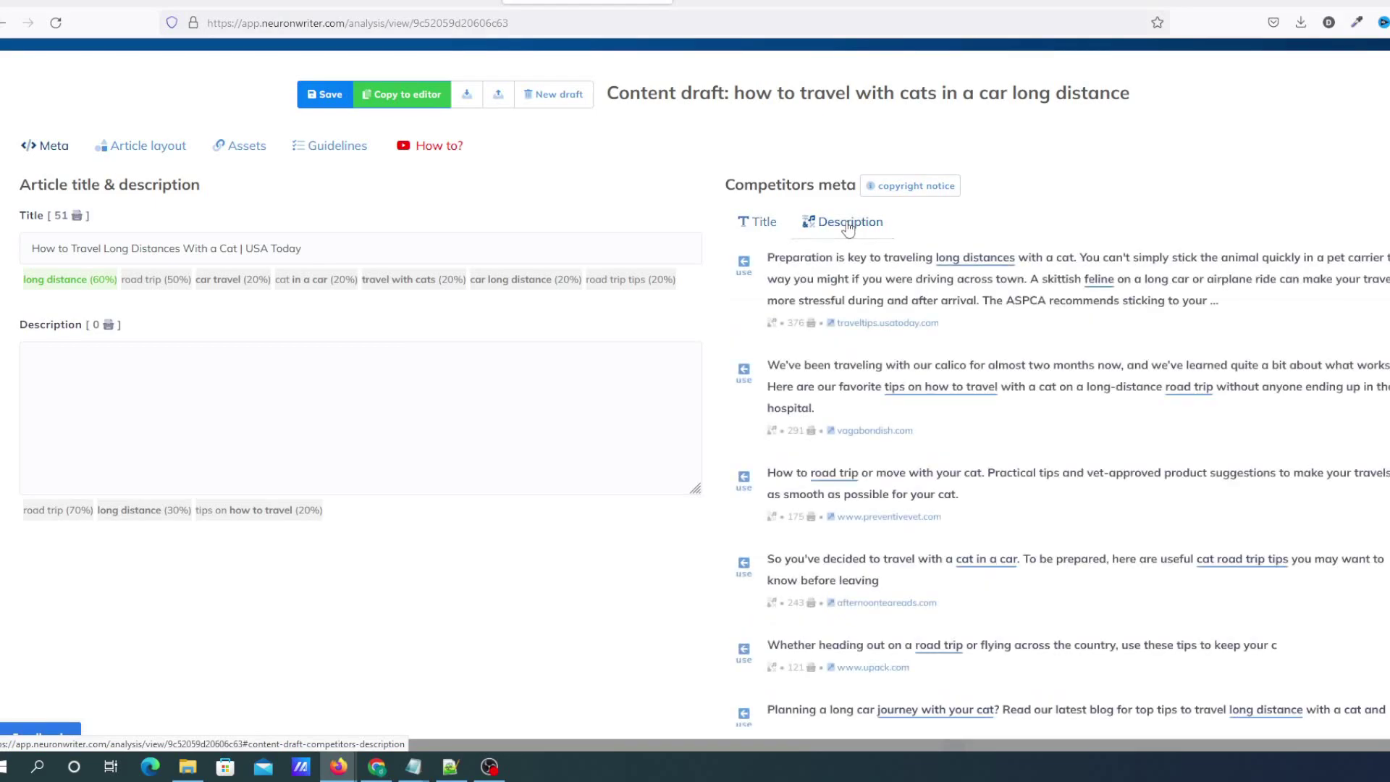
left_click(744, 371)
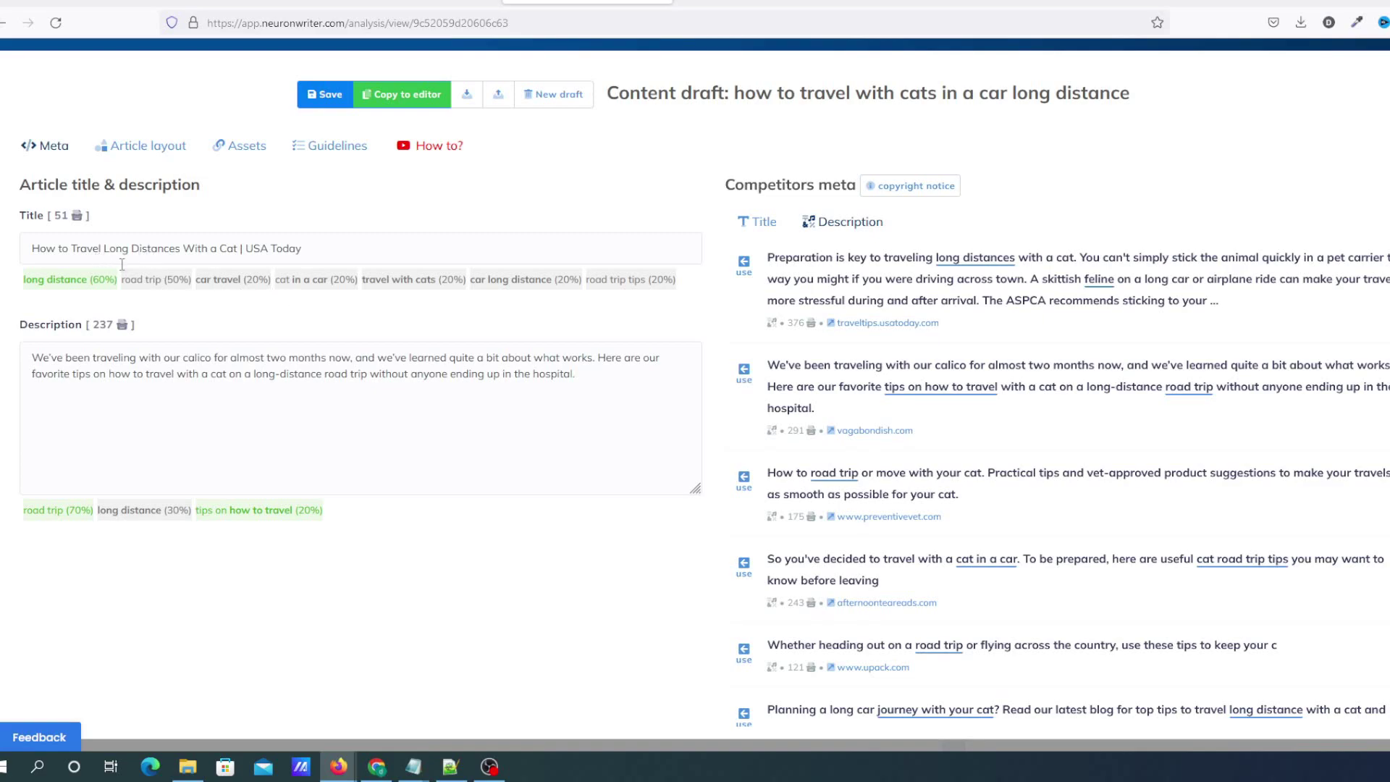
left_click(317, 252)
type("road trip")
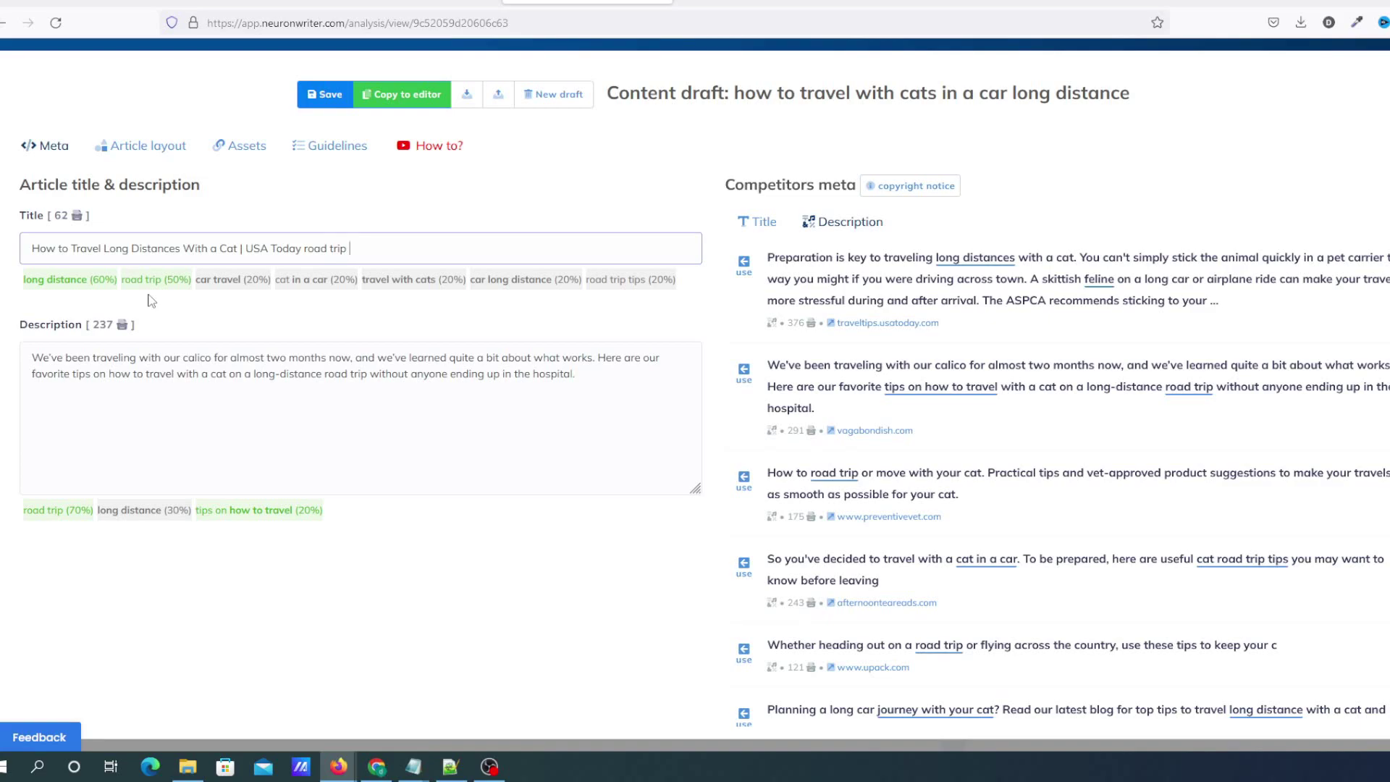
Copy the article draft into the content editor and expand the notes under "How to Travel Long Distances With a Cat".
left_click(147, 145)
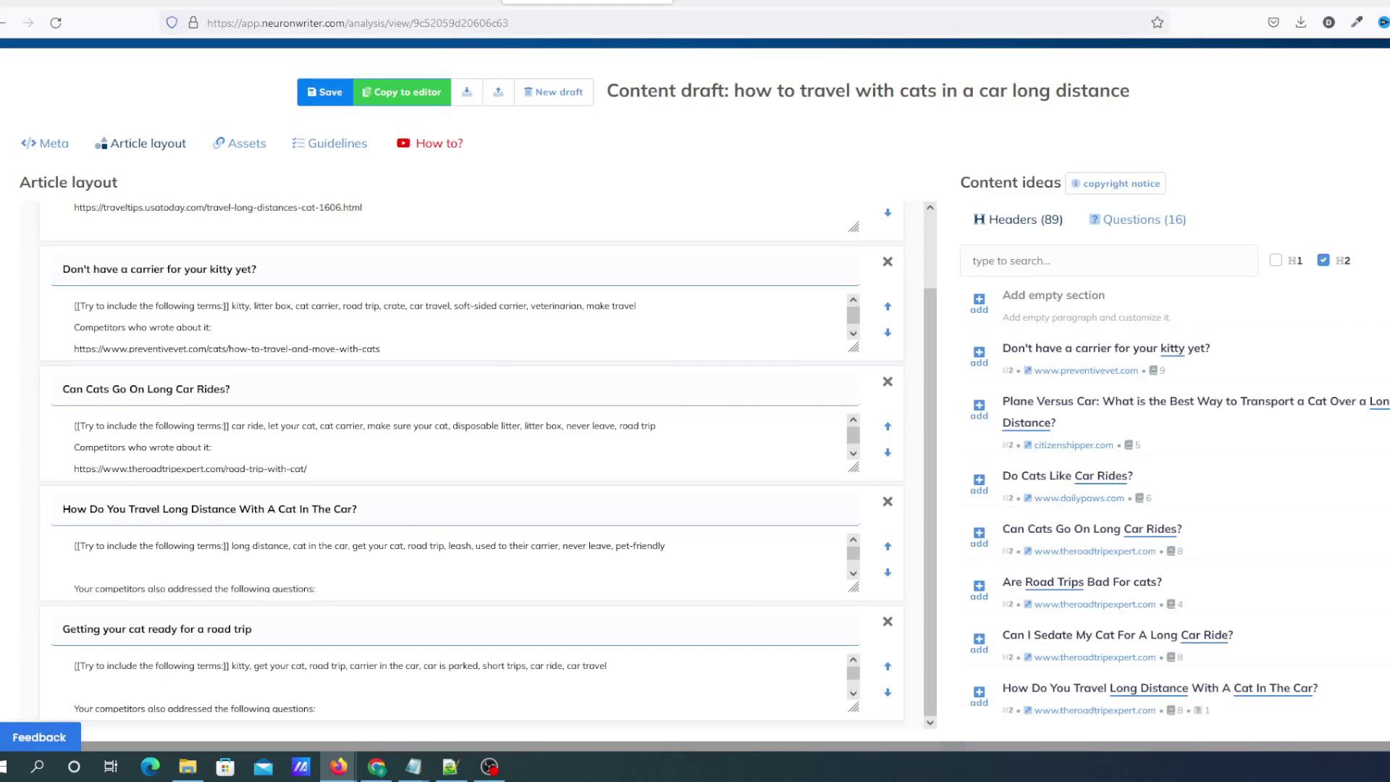
left_click(403, 94)
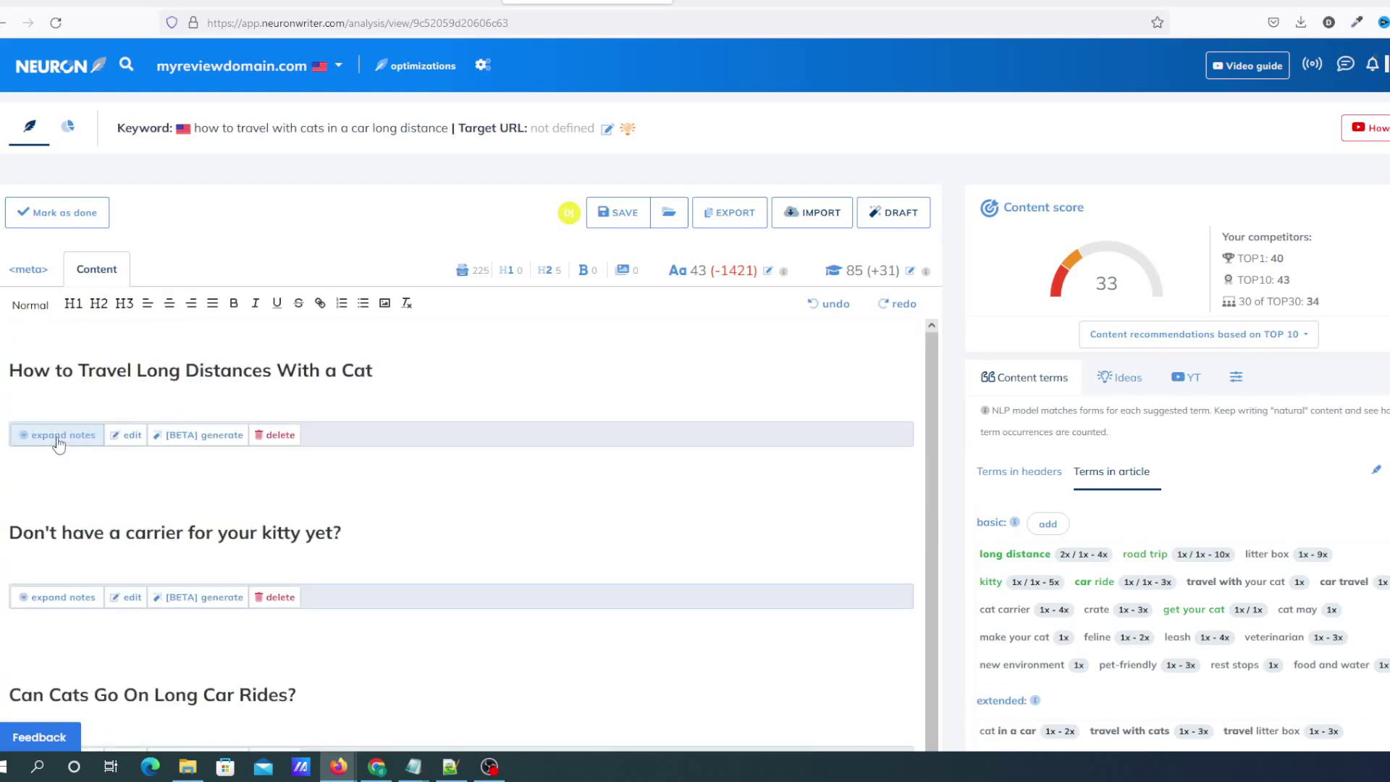
left_click(59, 435)
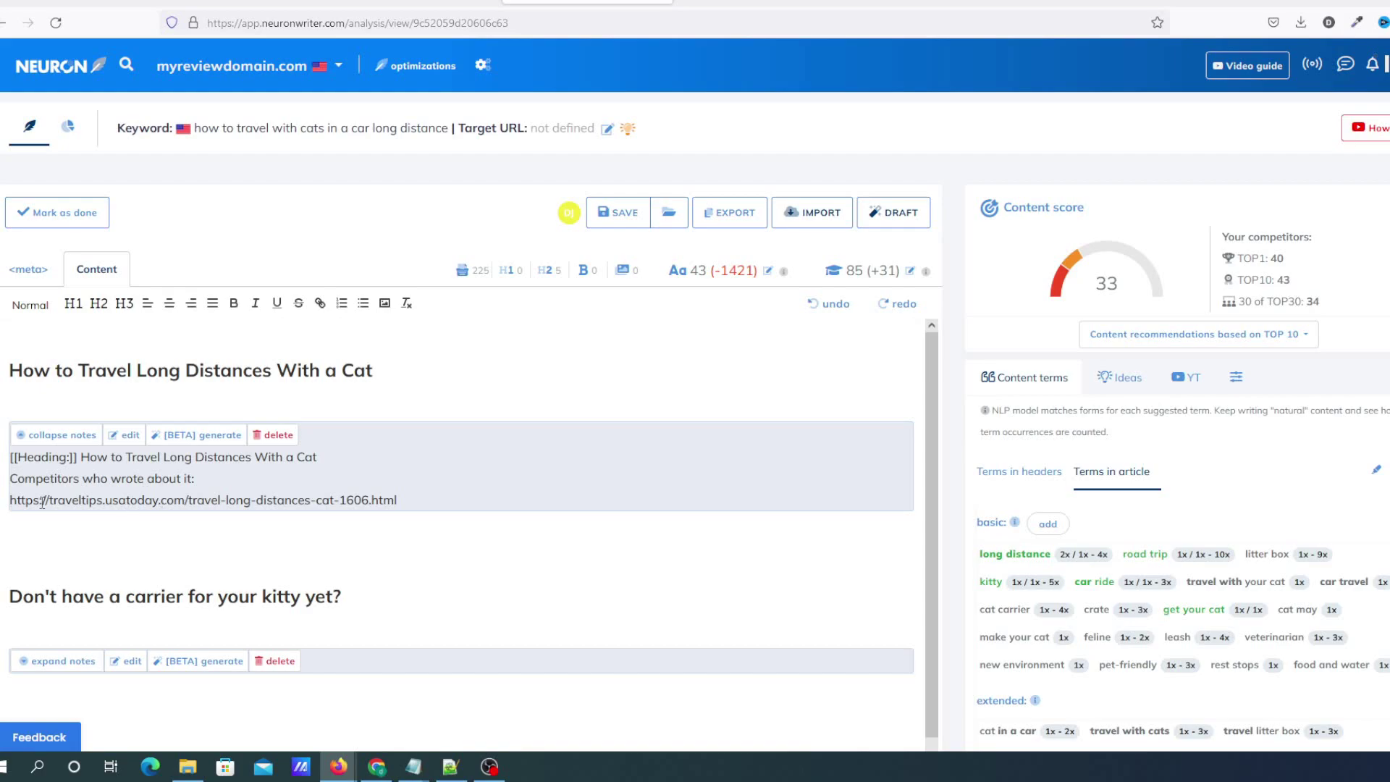
Review the competitor link and suggested terms in the notes under the first two headings, collapsing each note again.
left_click_drag(7, 501, 425, 492)
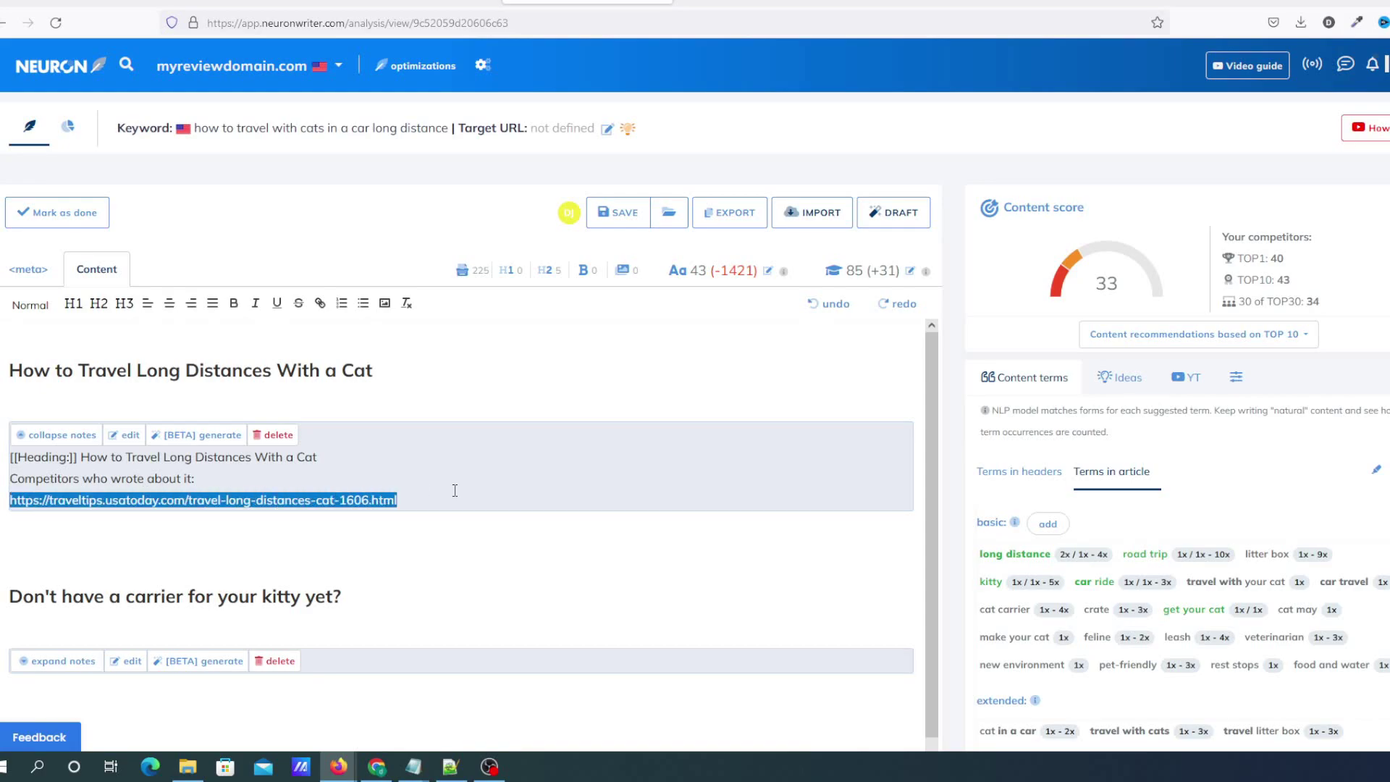
left_click(50, 438)
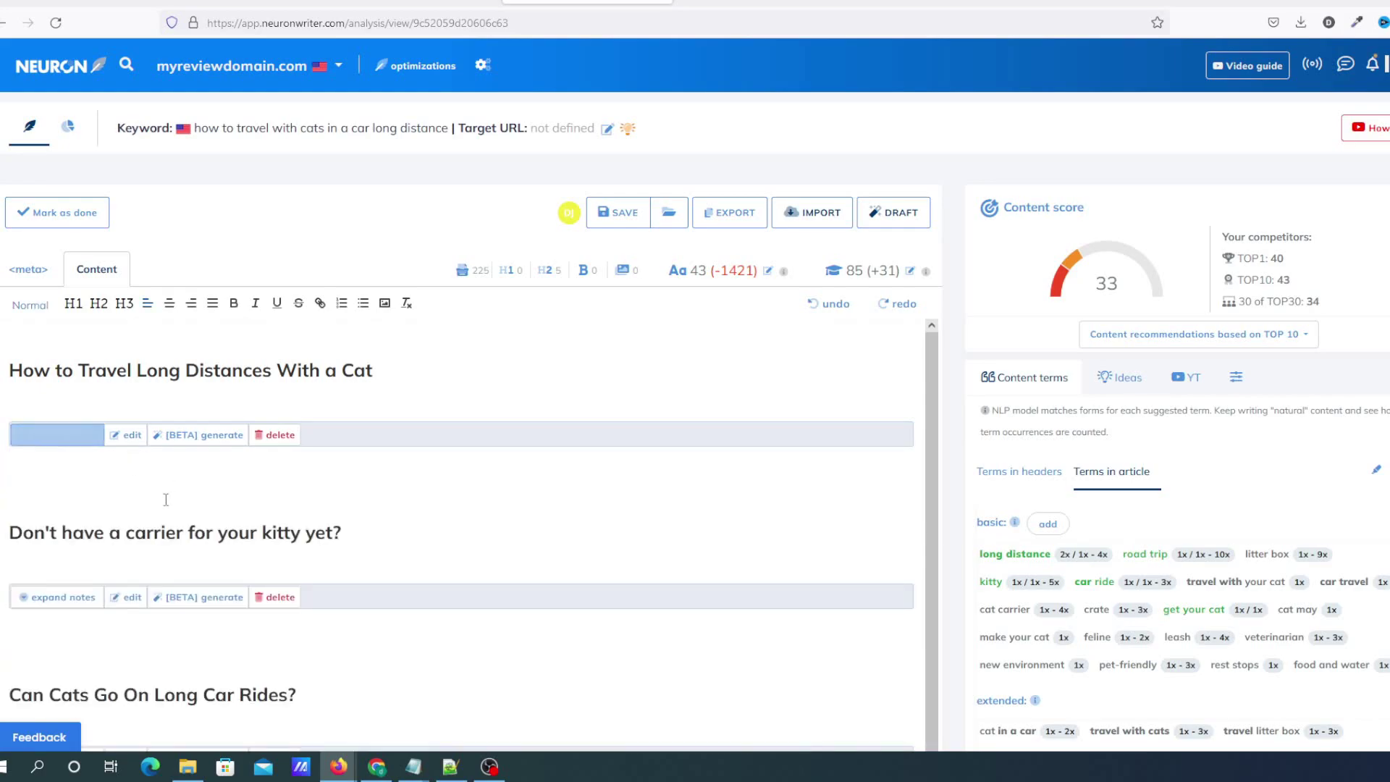
left_click(56, 592)
scroll(373, 456, "down", 3)
scroll(376, 455, "up", 3)
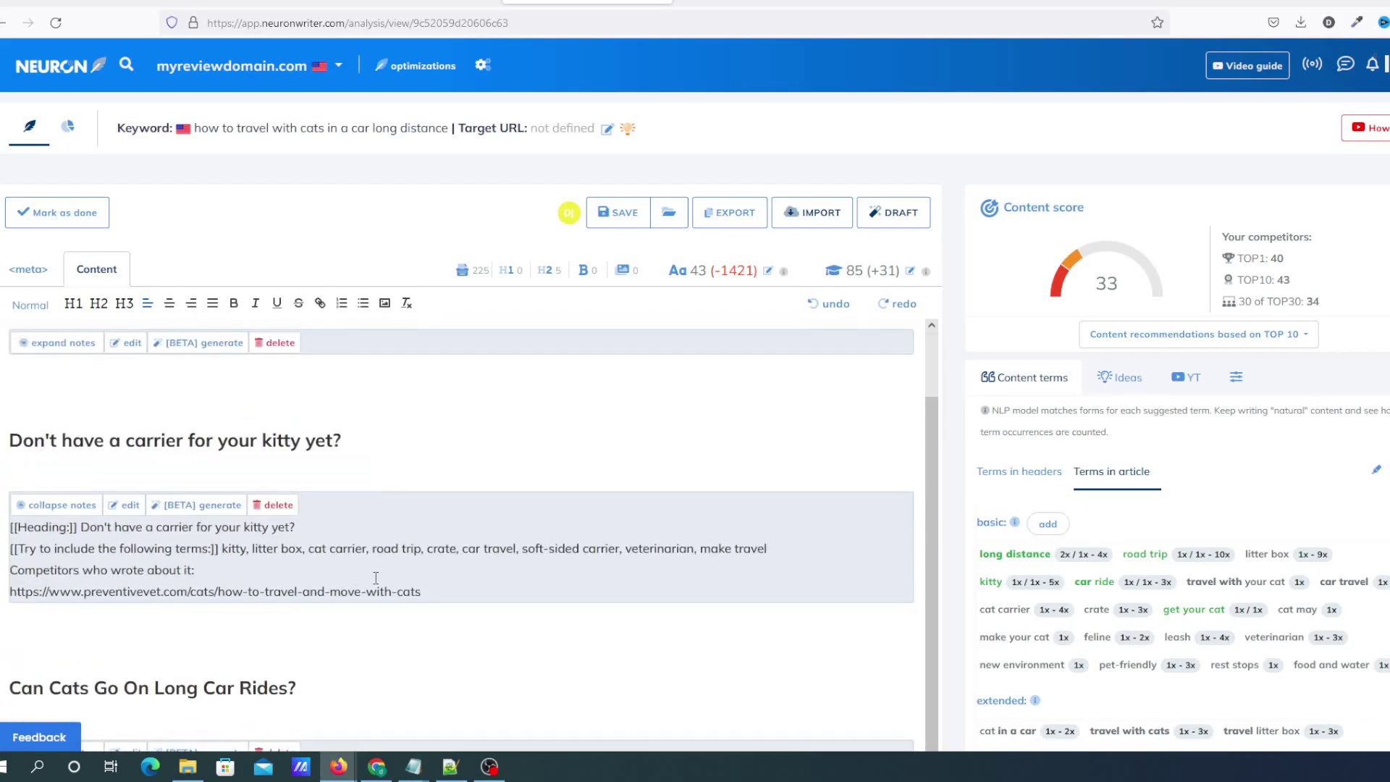
left_click(43, 507)
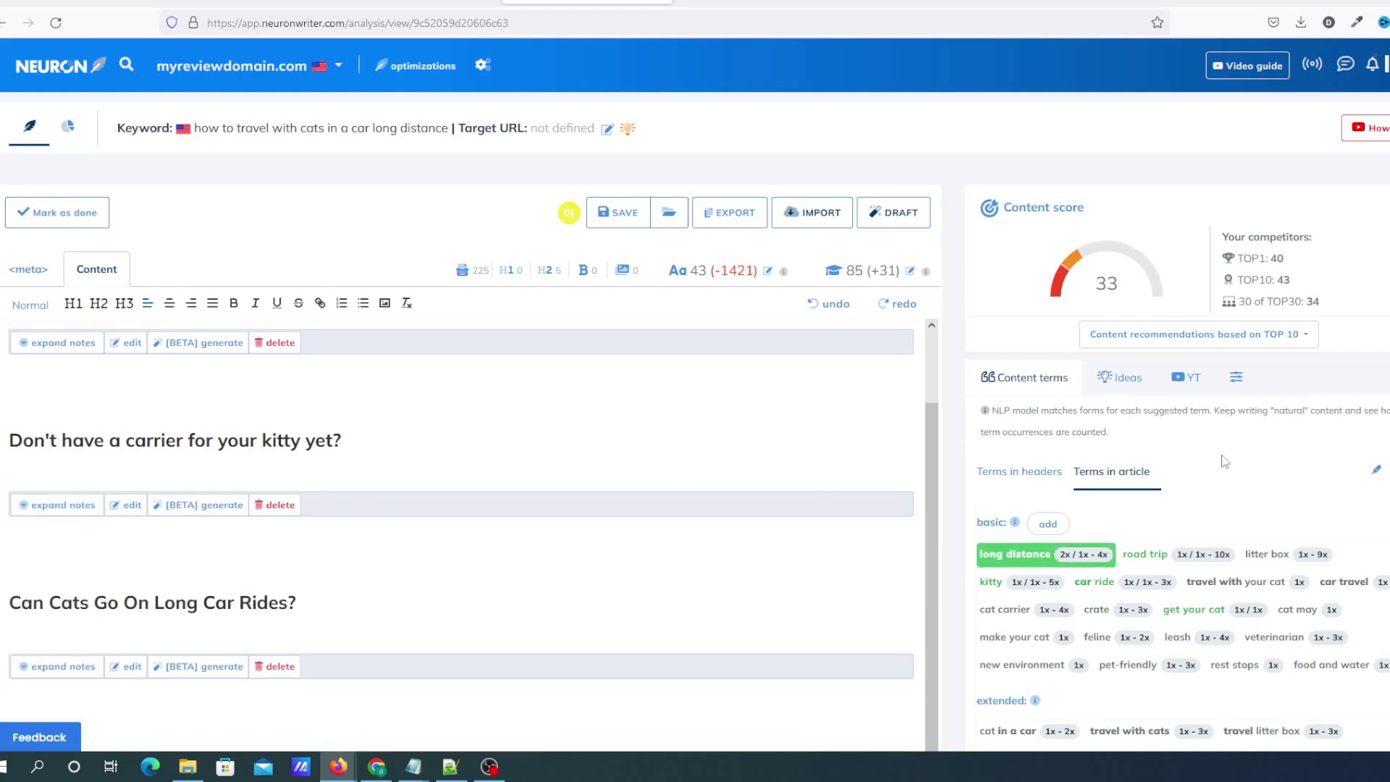
Show the suggested H1 and H2 terms for headers and compare them with the draft's headings.
scroll(1050, 550, "down", 2)
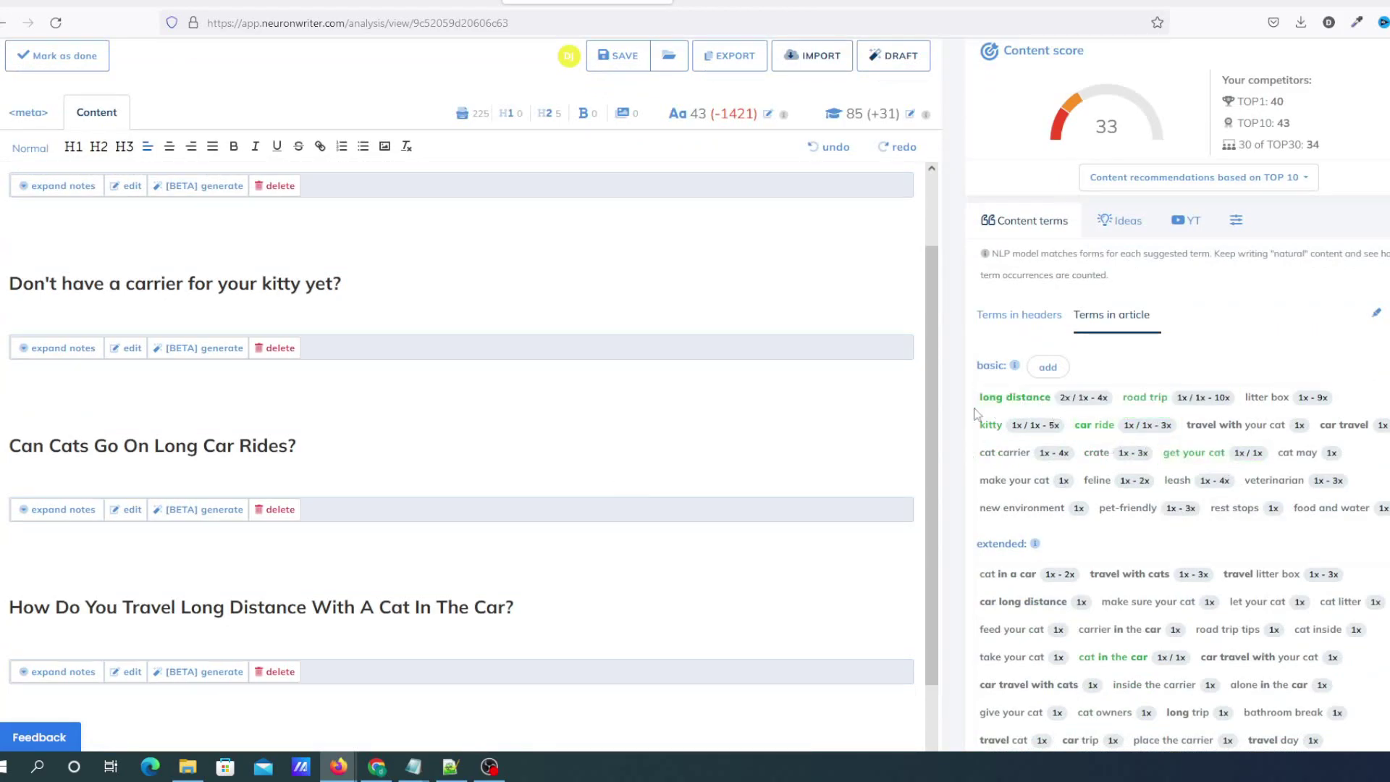
left_click(990, 313)
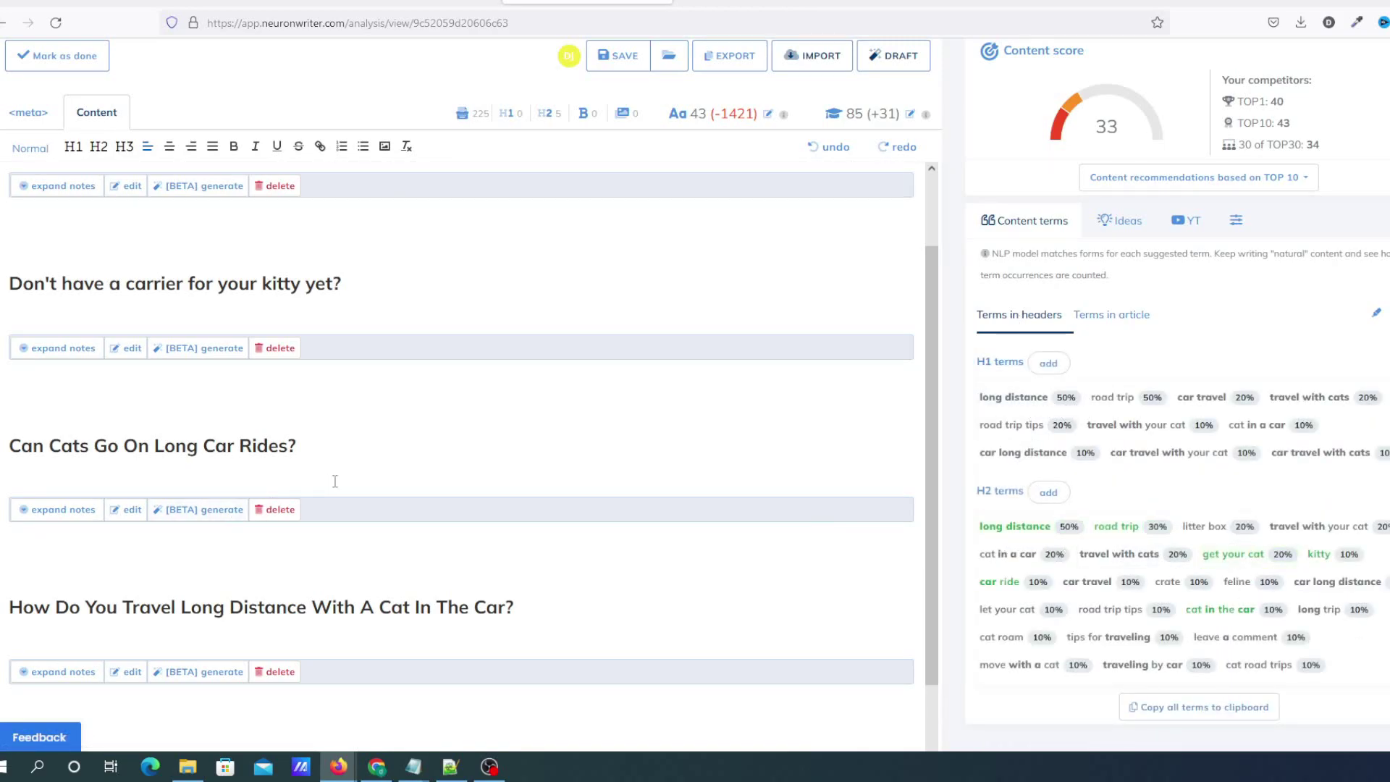
scroll(412, 459, "up", 5)
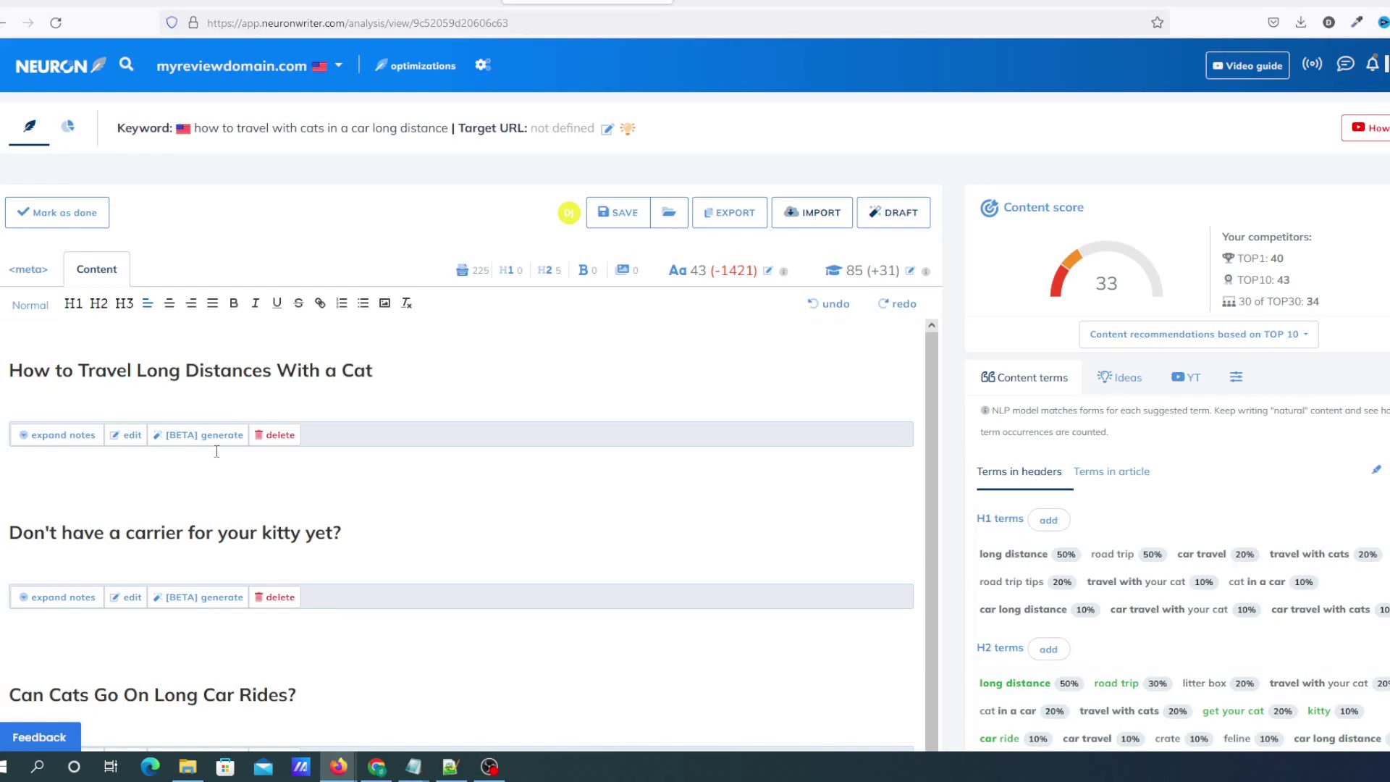
Open the AI paragraph generator for "How to Travel Long Distances With a Cat" and set the generation temperature to 0.3.
left_click(203, 435)
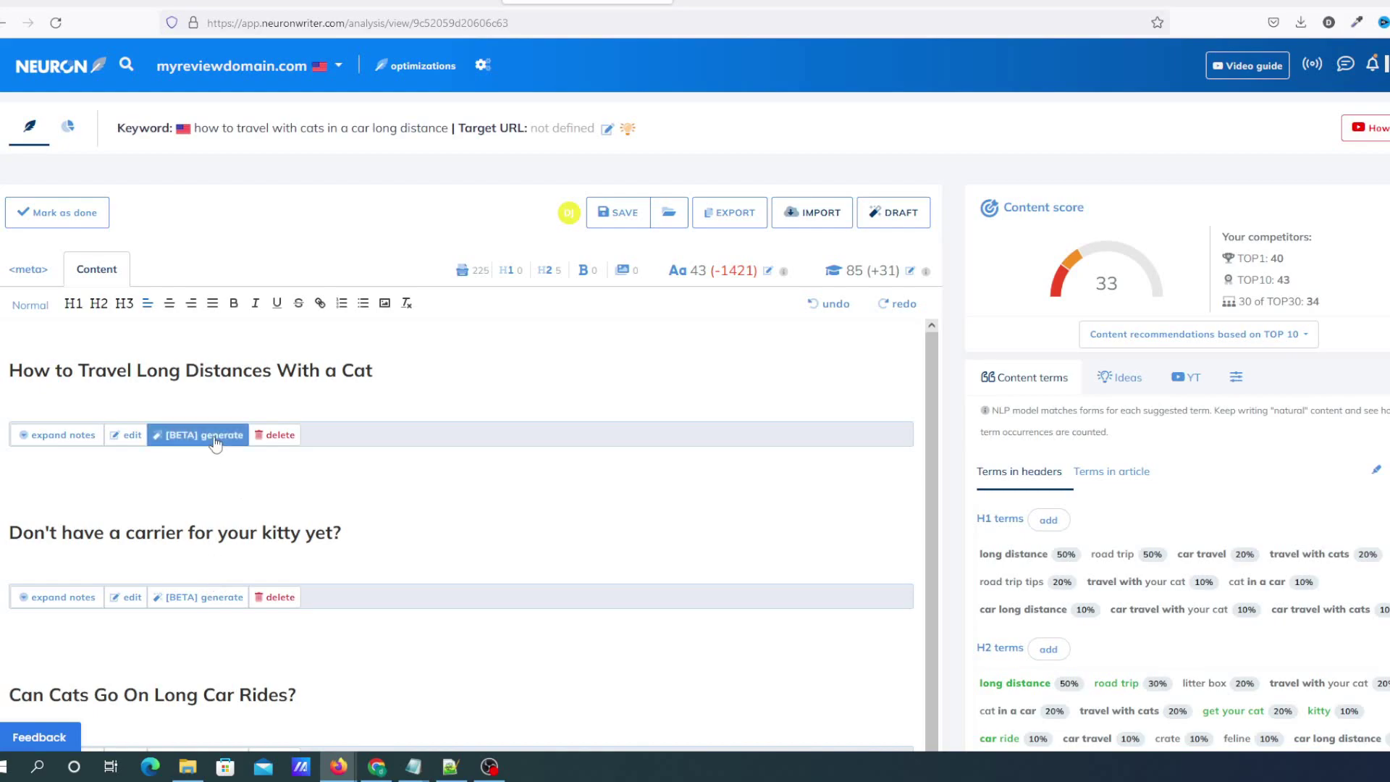
left_click(215, 438)
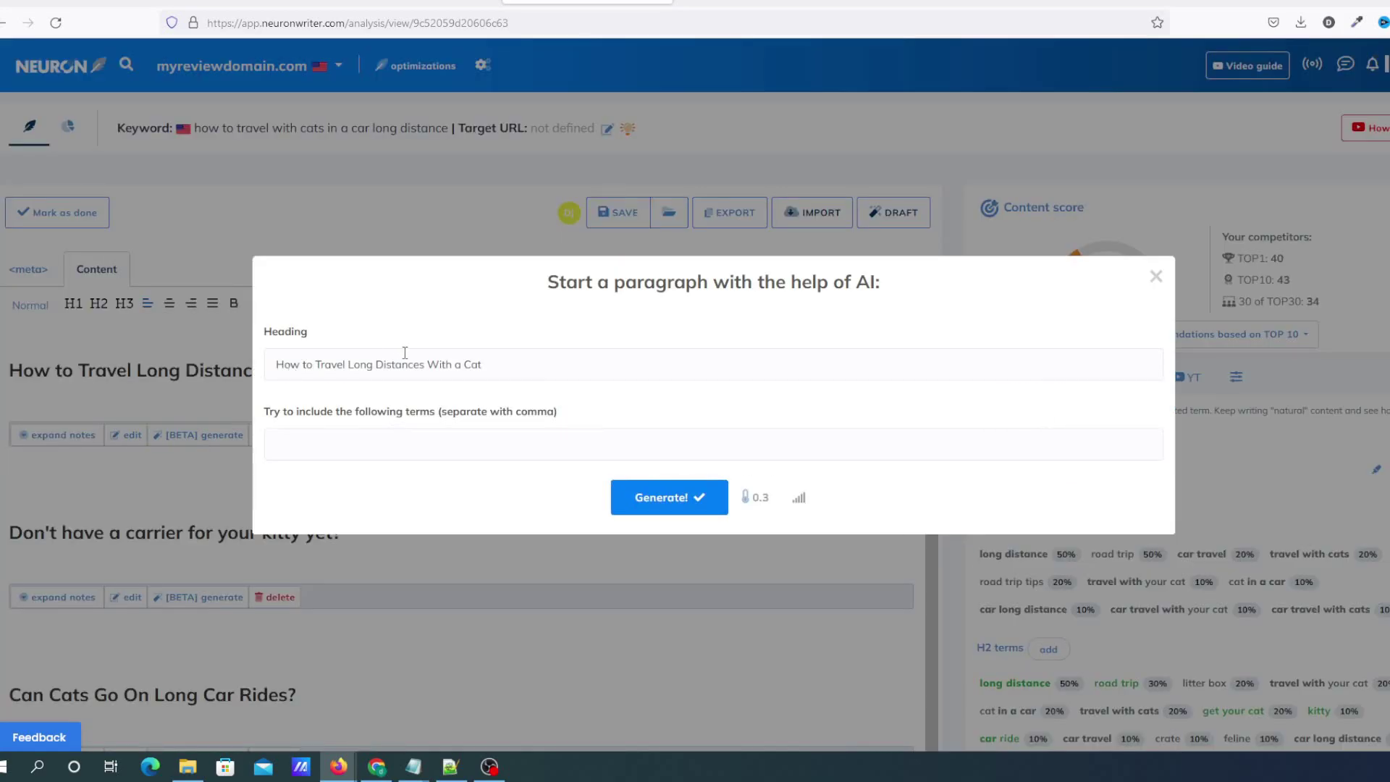
triple_click(485, 365)
left_click(407, 403)
left_click(759, 503)
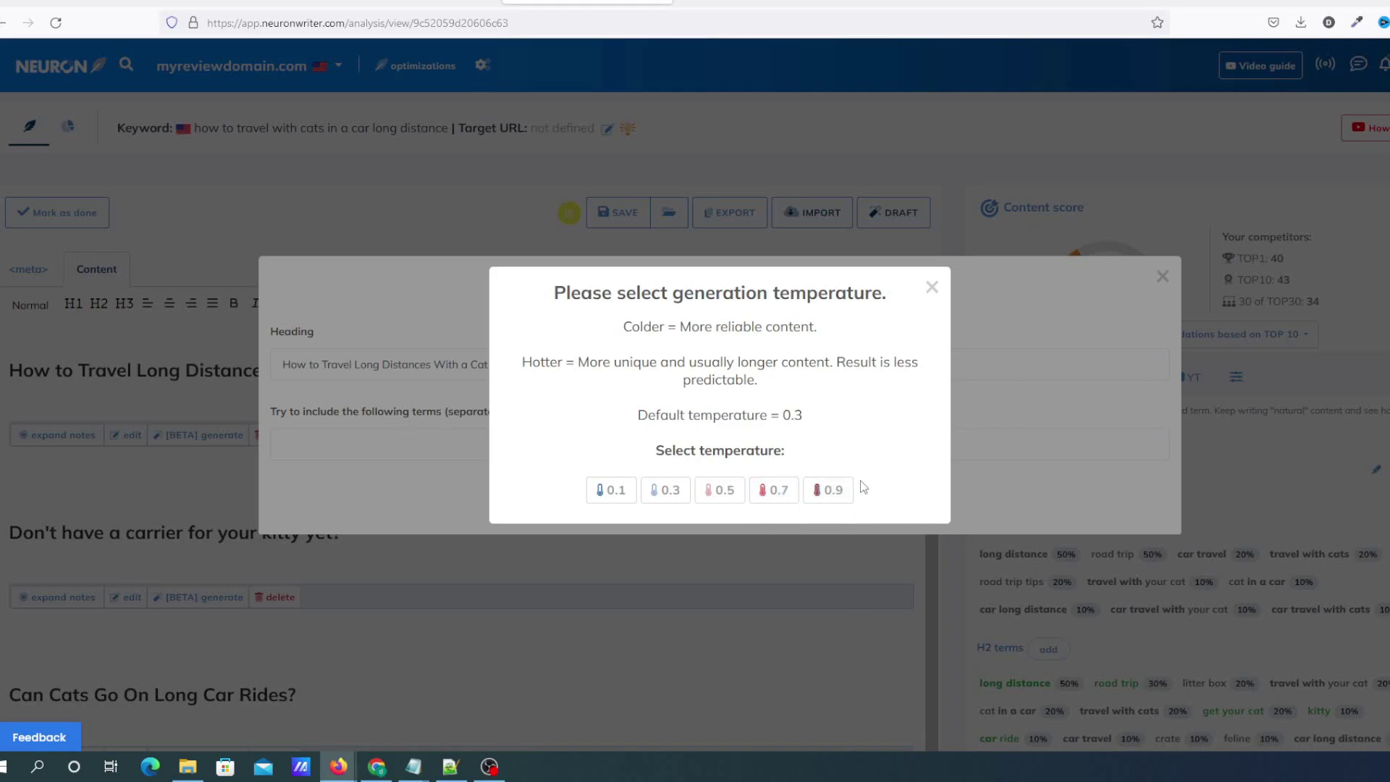
left_click(667, 491)
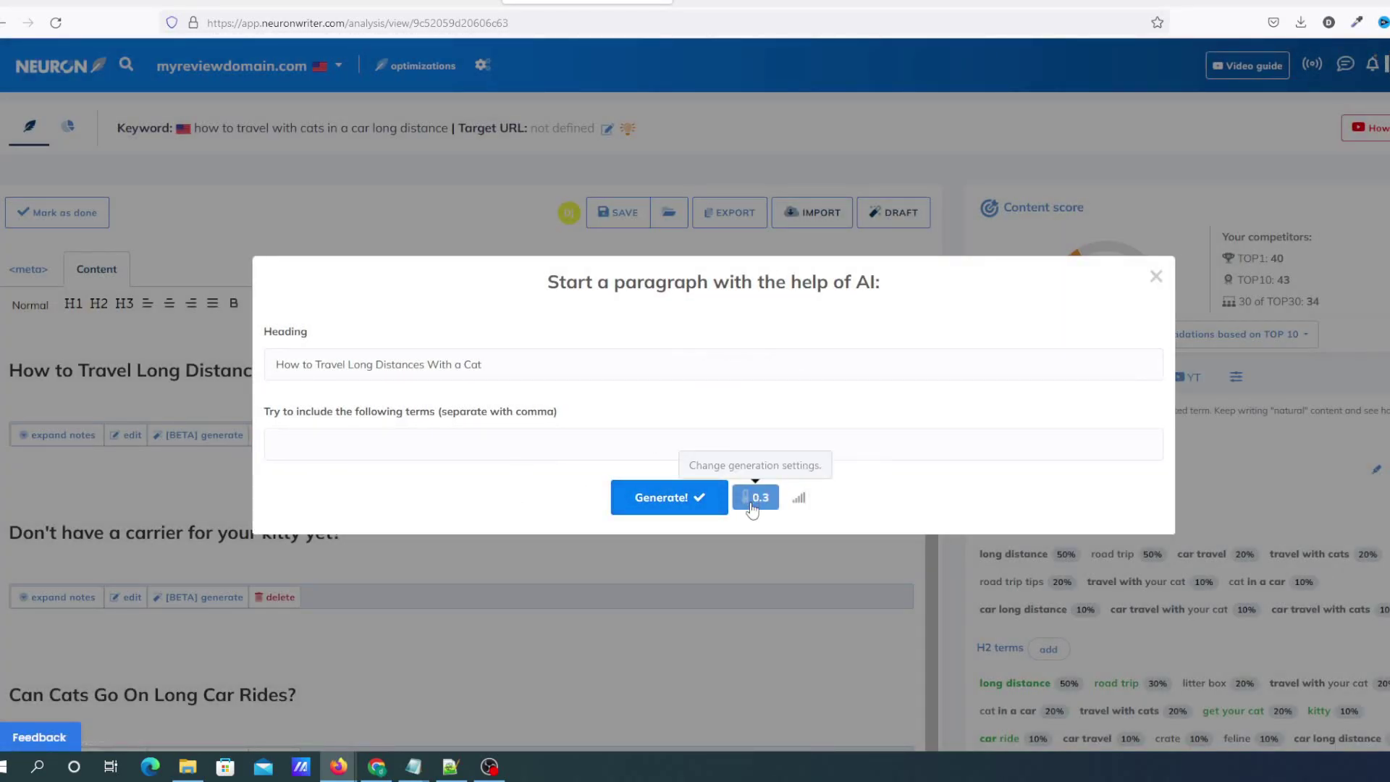
Generate the AI paragraph for "Don't have a carrier for your kitty yet?" and insert it under that heading.
left_click(675, 503)
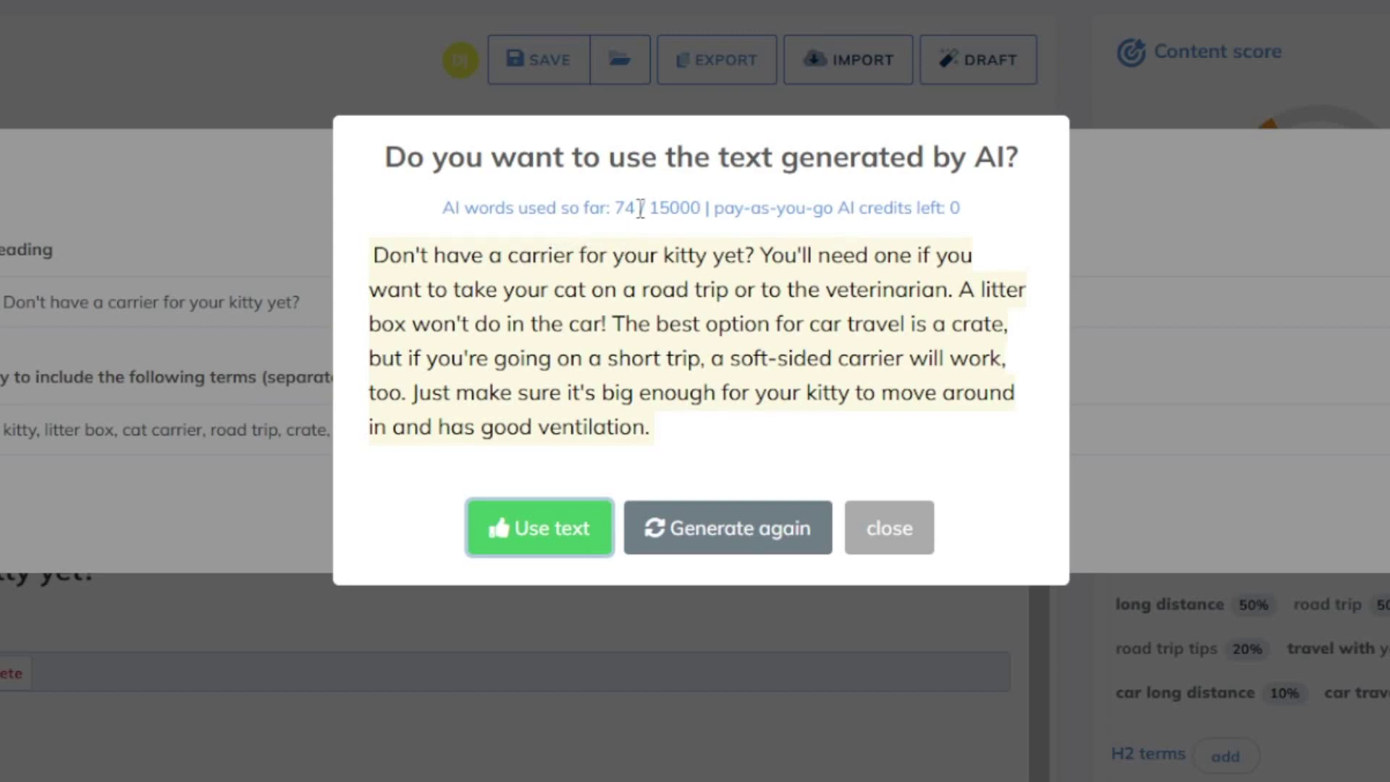
left_click_drag(702, 208, 650, 208)
left_click(686, 249)
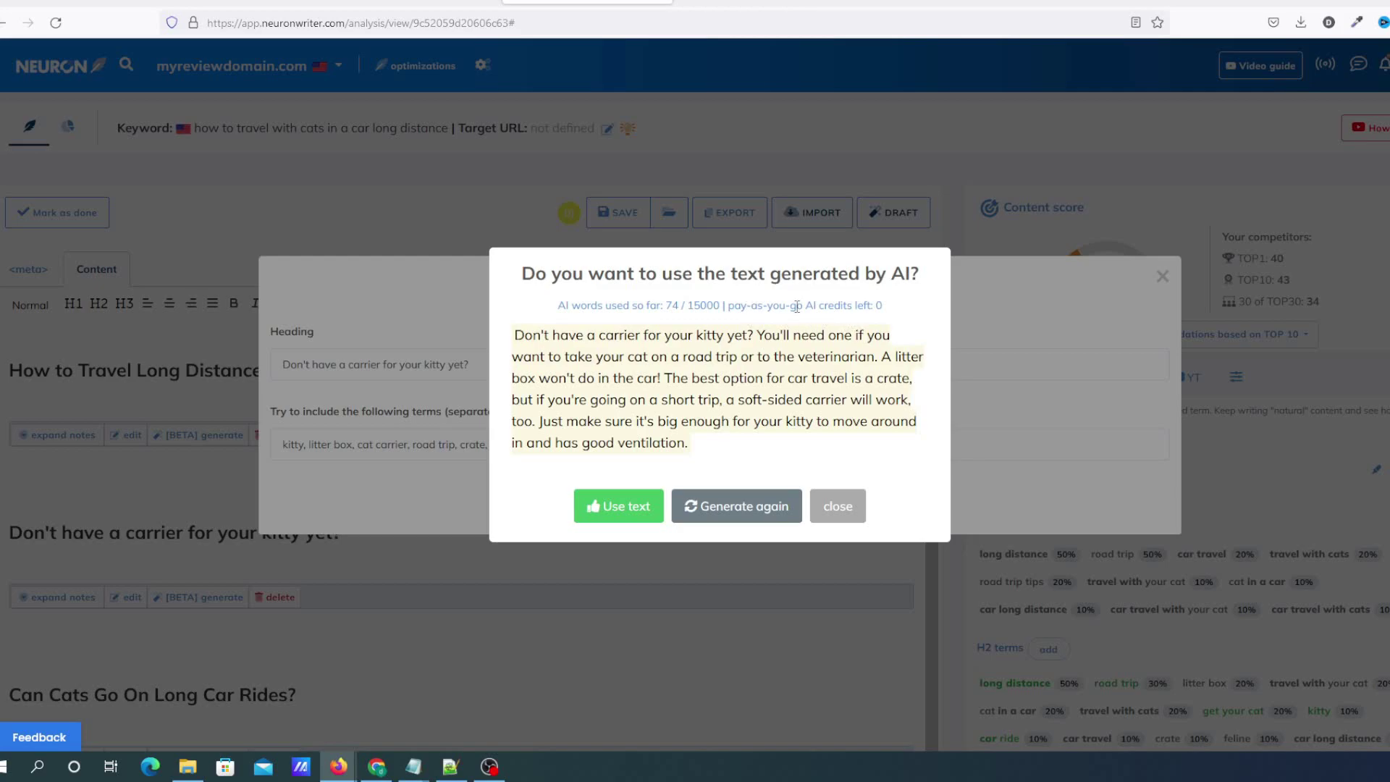
left_click(627, 506)
scroll(372, 459, "down", 4)
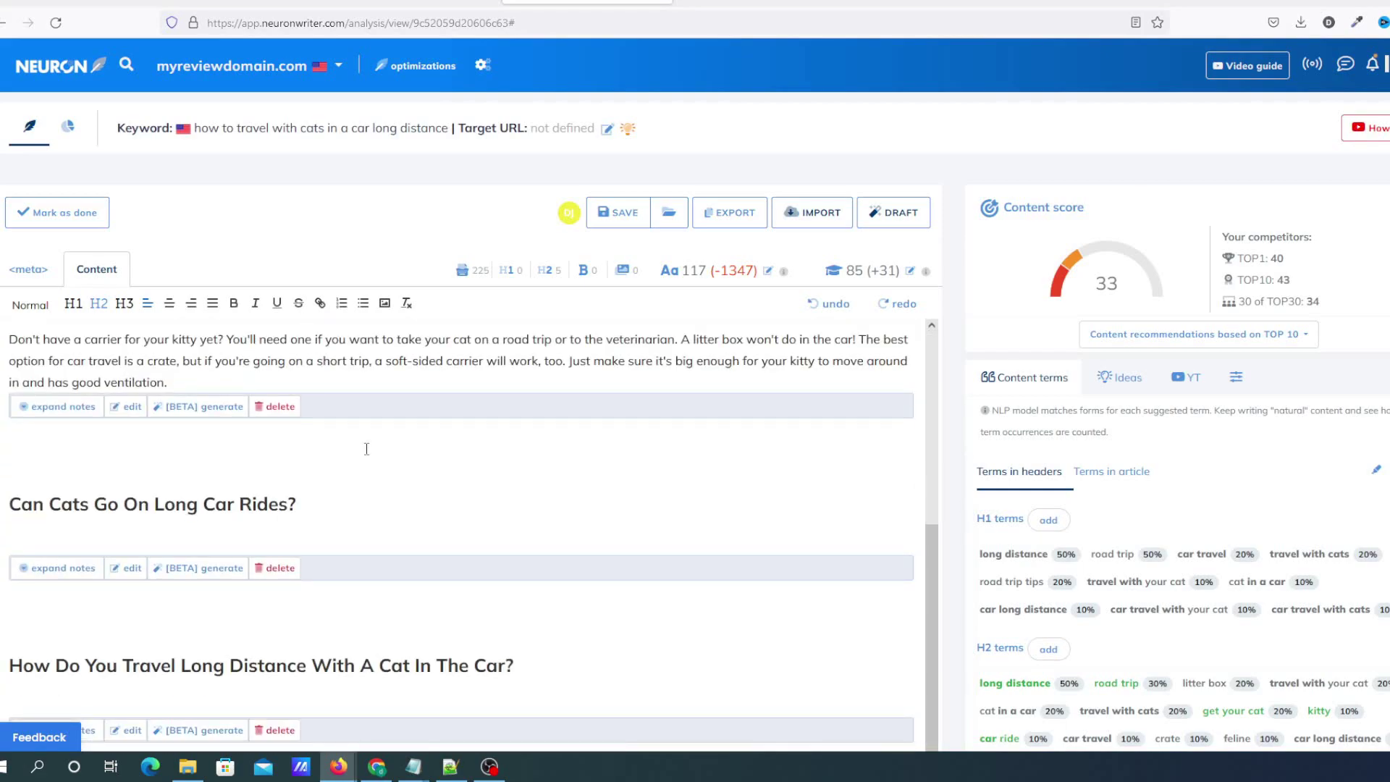
scroll(49, 542, "up", 2)
scroll(765, 323, "up", 1)
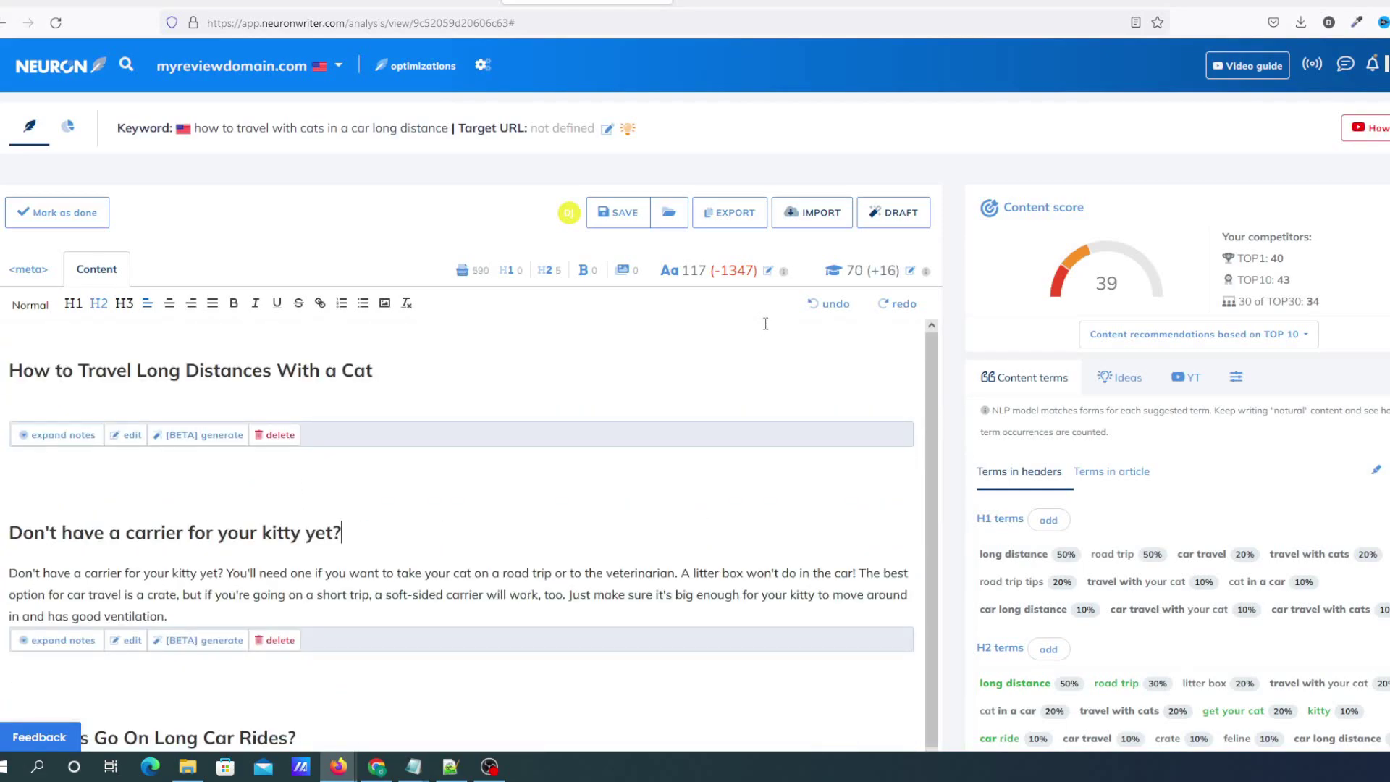
Check the word count and readability against their targets, in the draft and in the finished mainproject.com article.
double_click(704, 268)
left_click(736, 310)
mouse_move(784, 272)
mouse_move(964, 356)
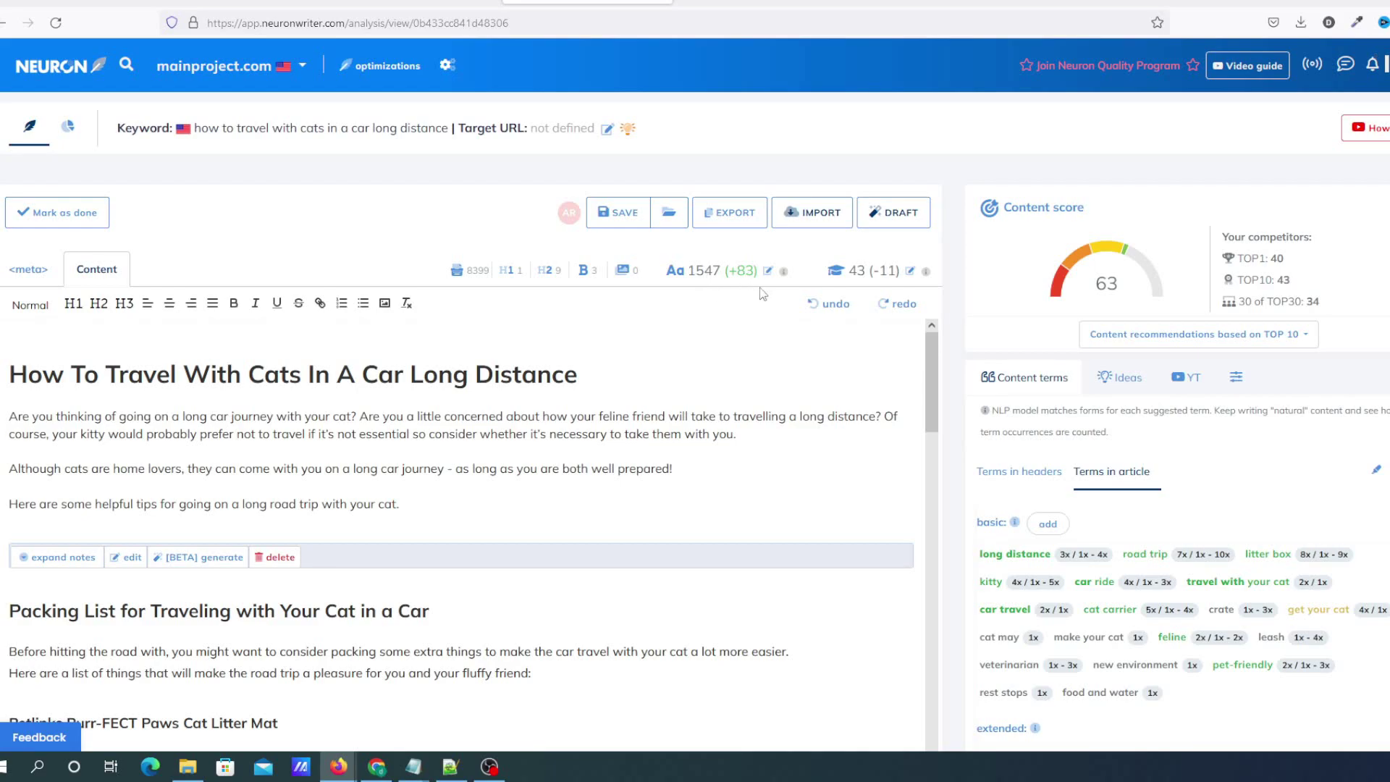
mouse_move(785, 276)
left_click_drag(866, 270, 858, 270)
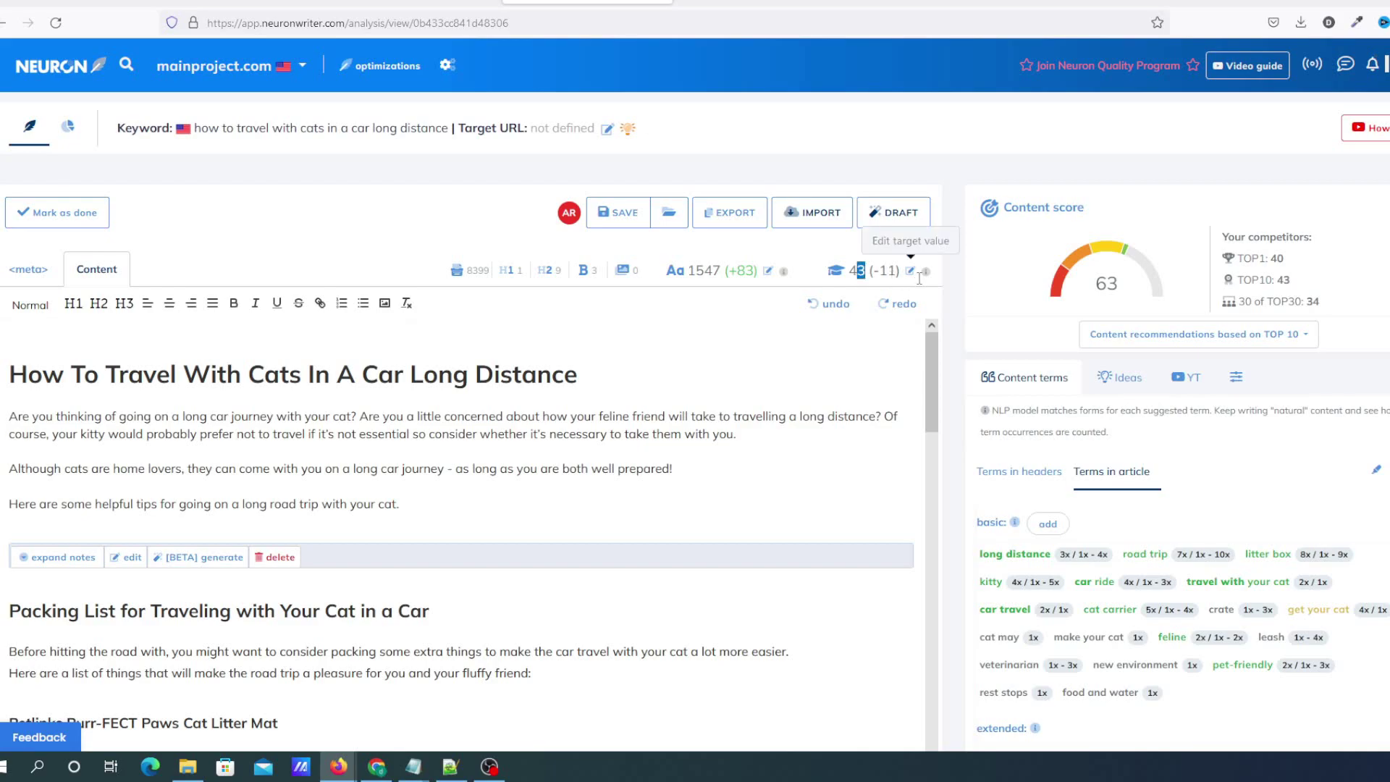
mouse_move(928, 274)
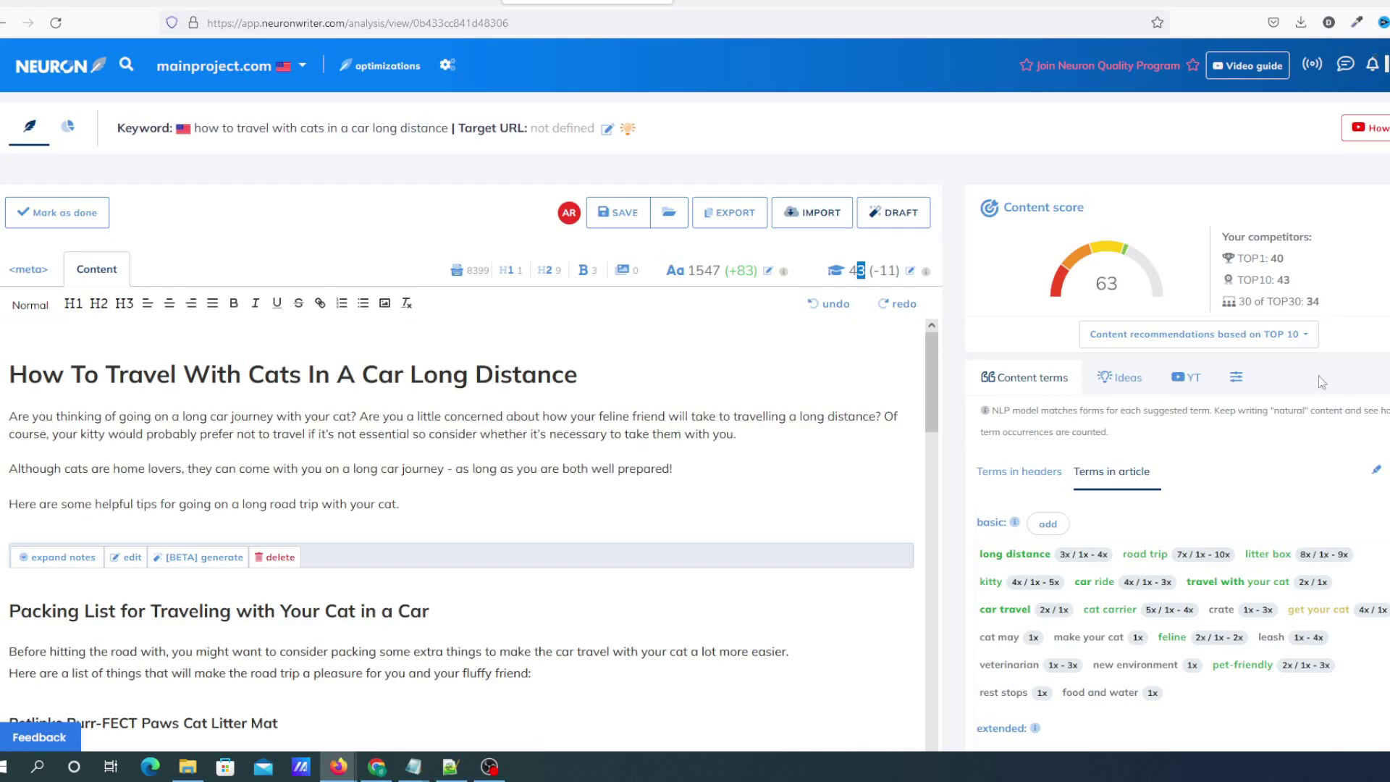
Highlight the suggested term "cat litter" in the article text and look through its occurrences.
scroll(1322, 382, "down", 3)
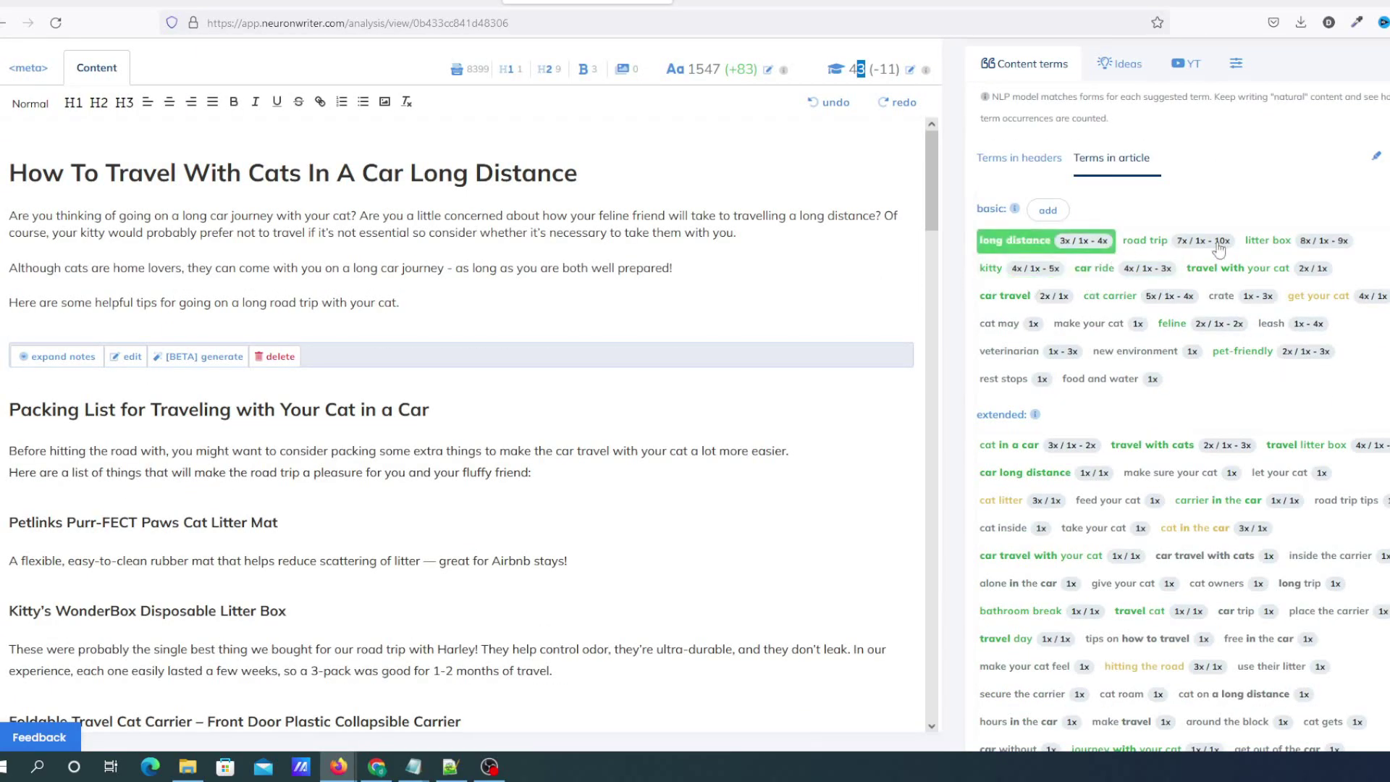
scroll(1273, 404, "down", 2)
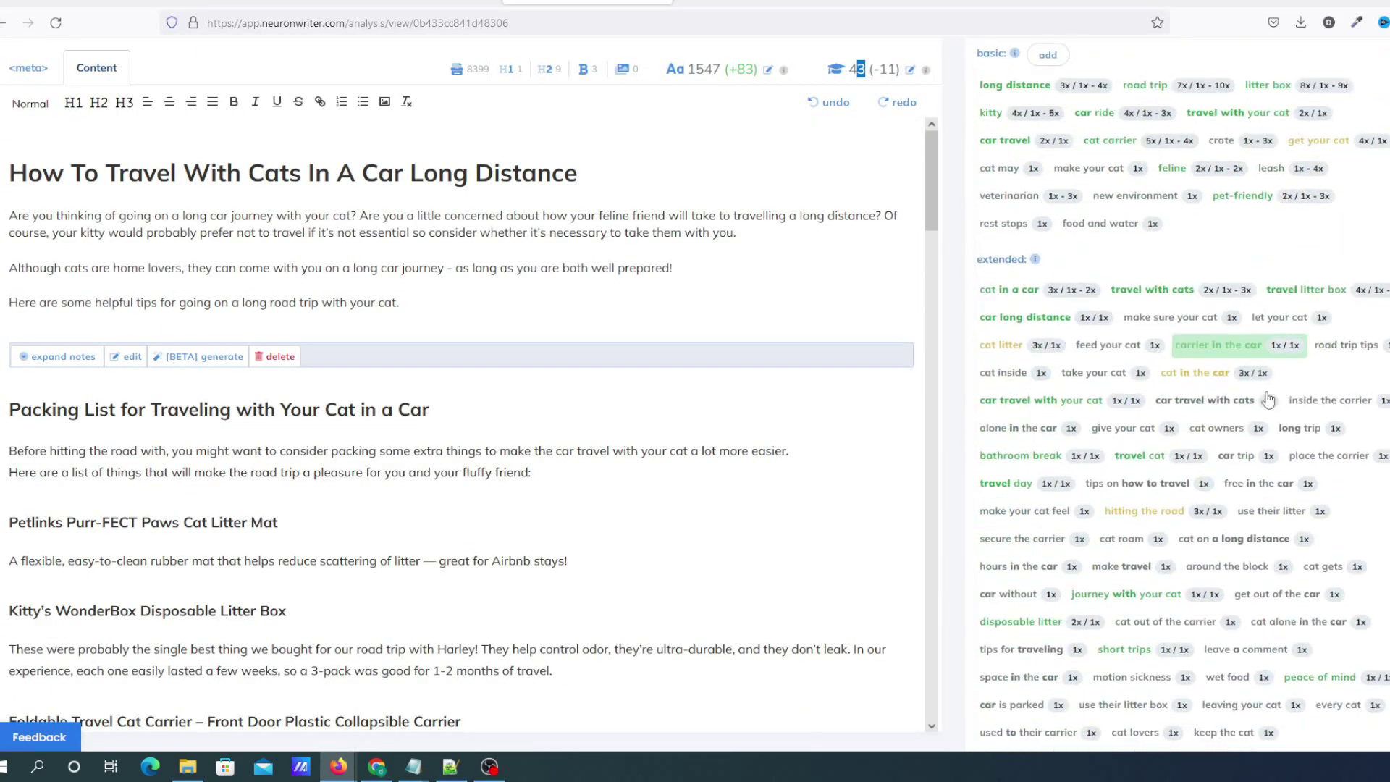
scroll(990, 516, "up", 2)
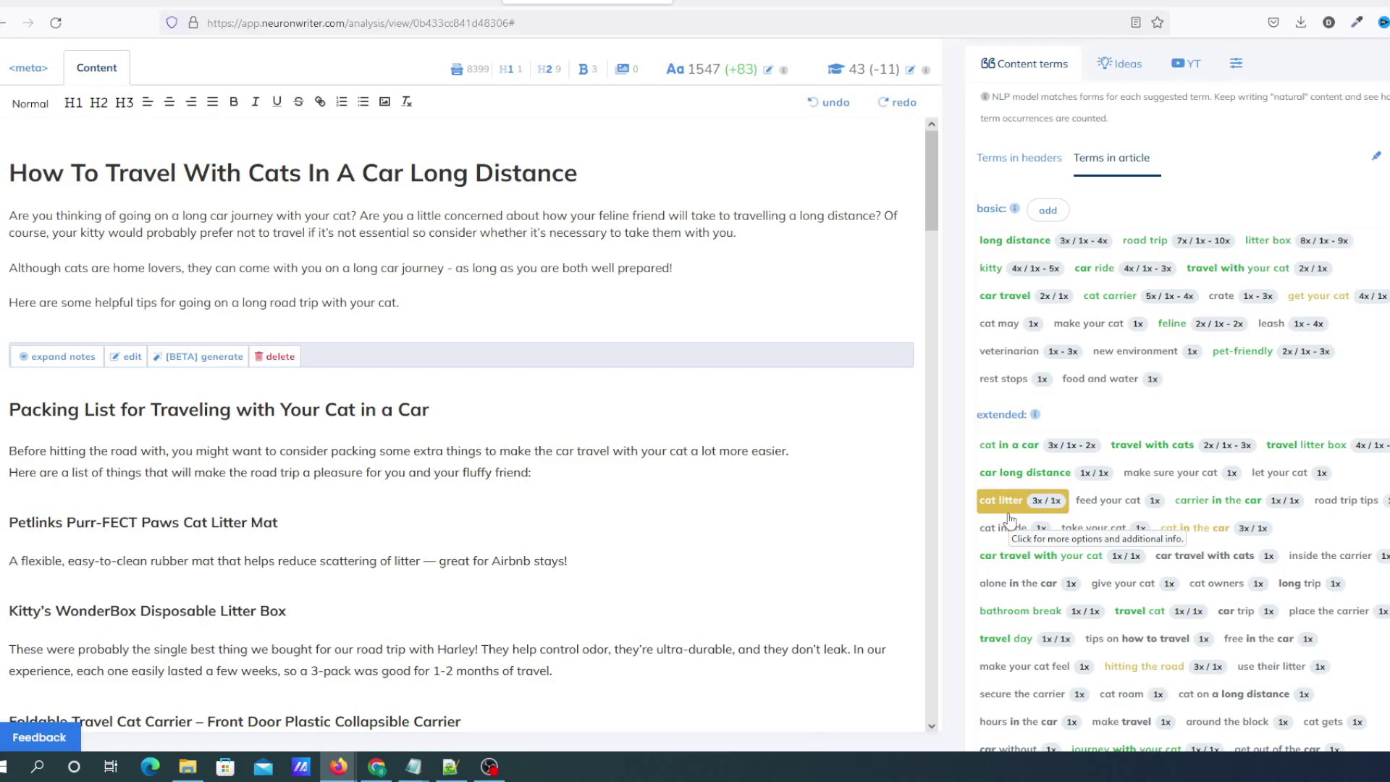
left_click(1006, 503)
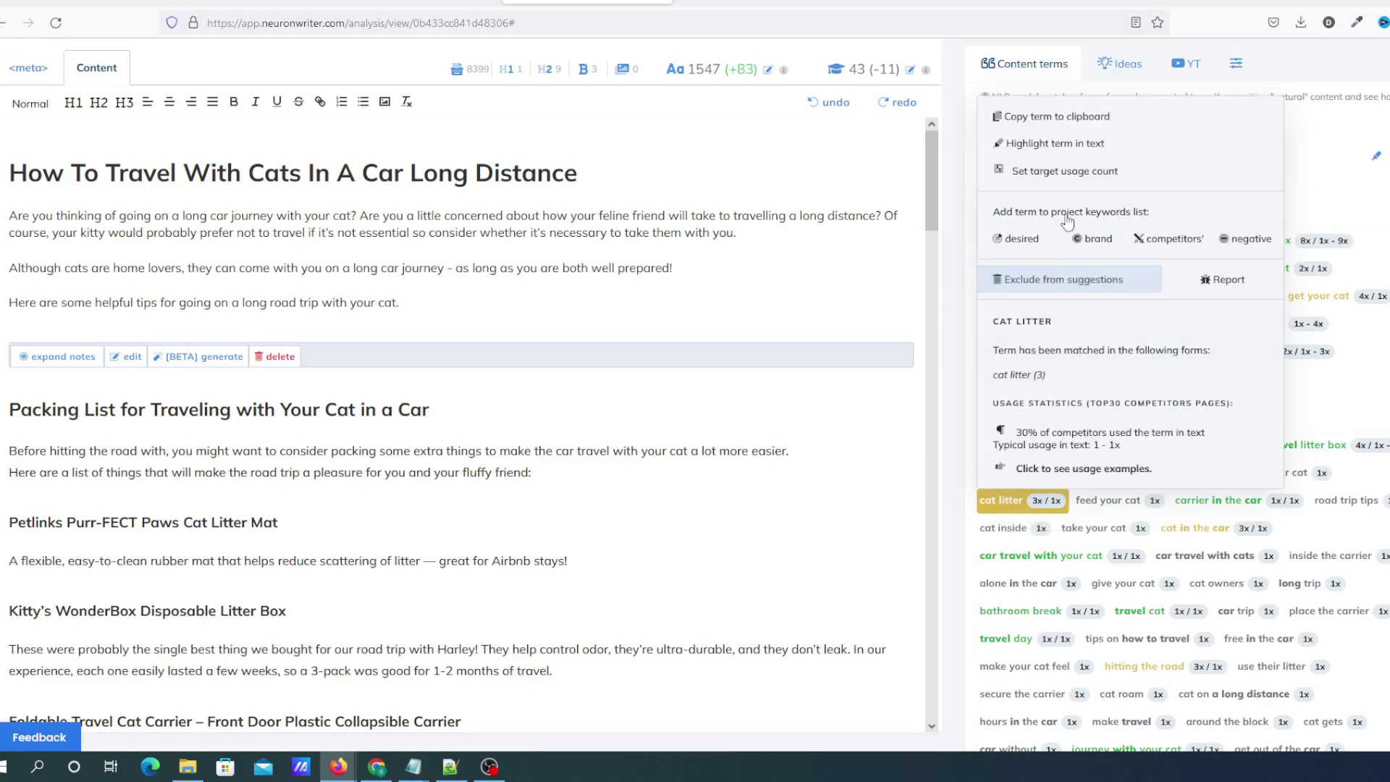
left_click(1074, 151)
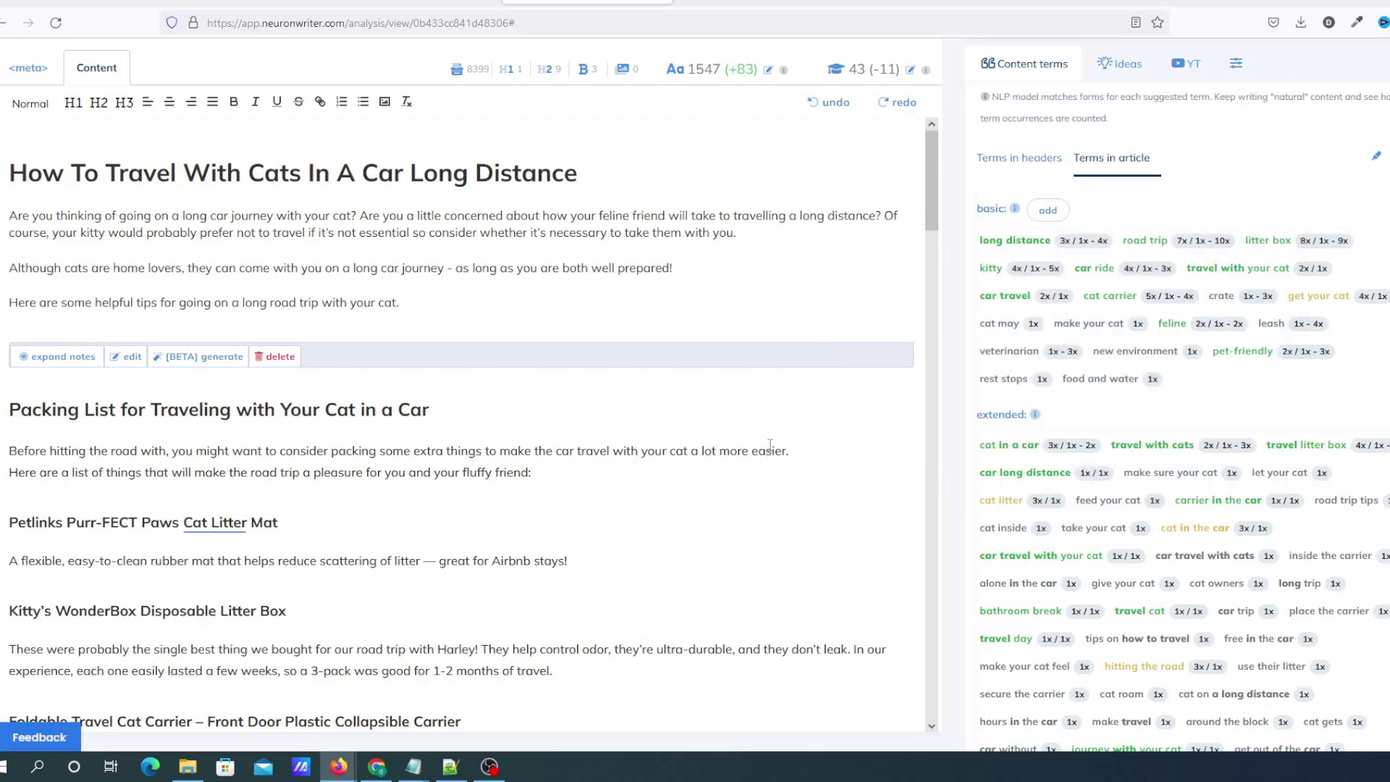
scroll(770, 444, "down", 2)
scroll(559, 468, "down", 2)
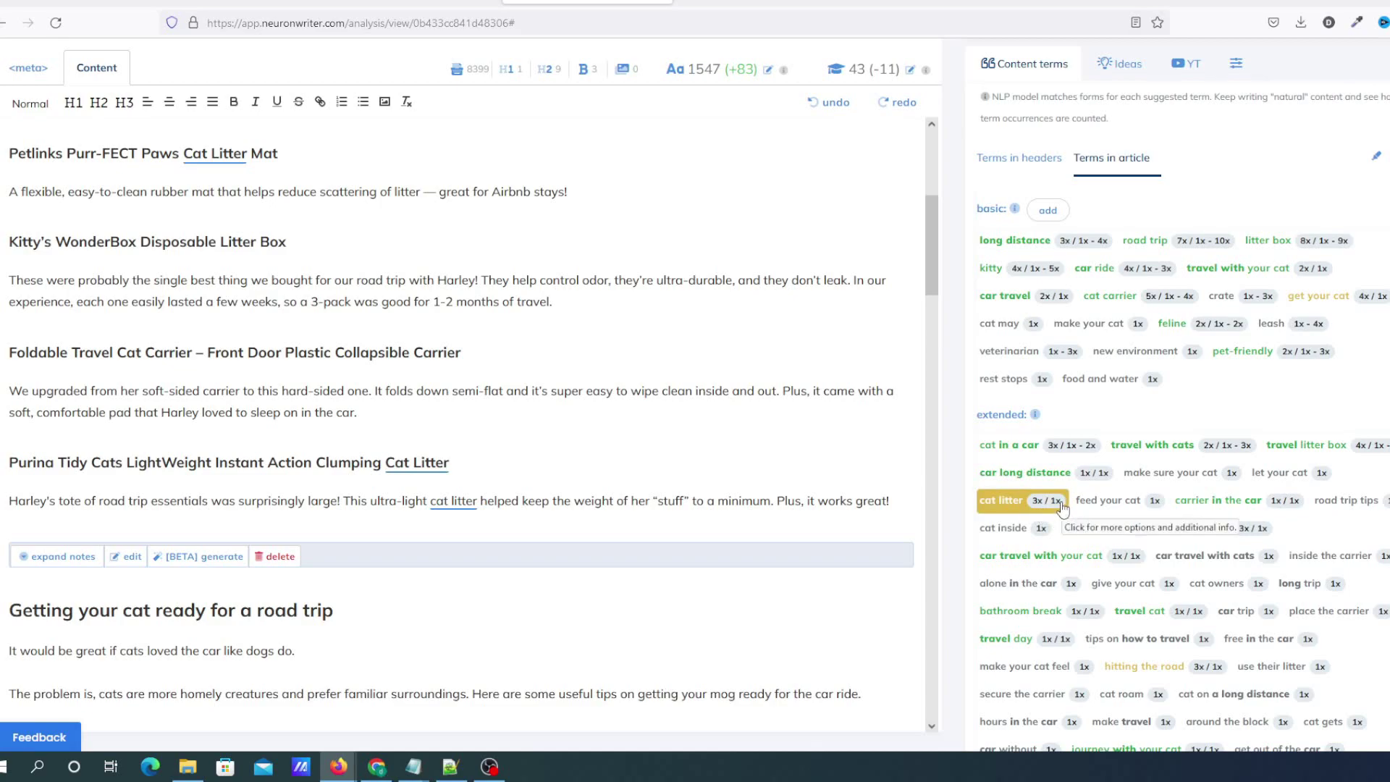
Review the overall content score breakdown and the article's meta title and description, and return to the article content.
scroll(464, 420, "up", 5)
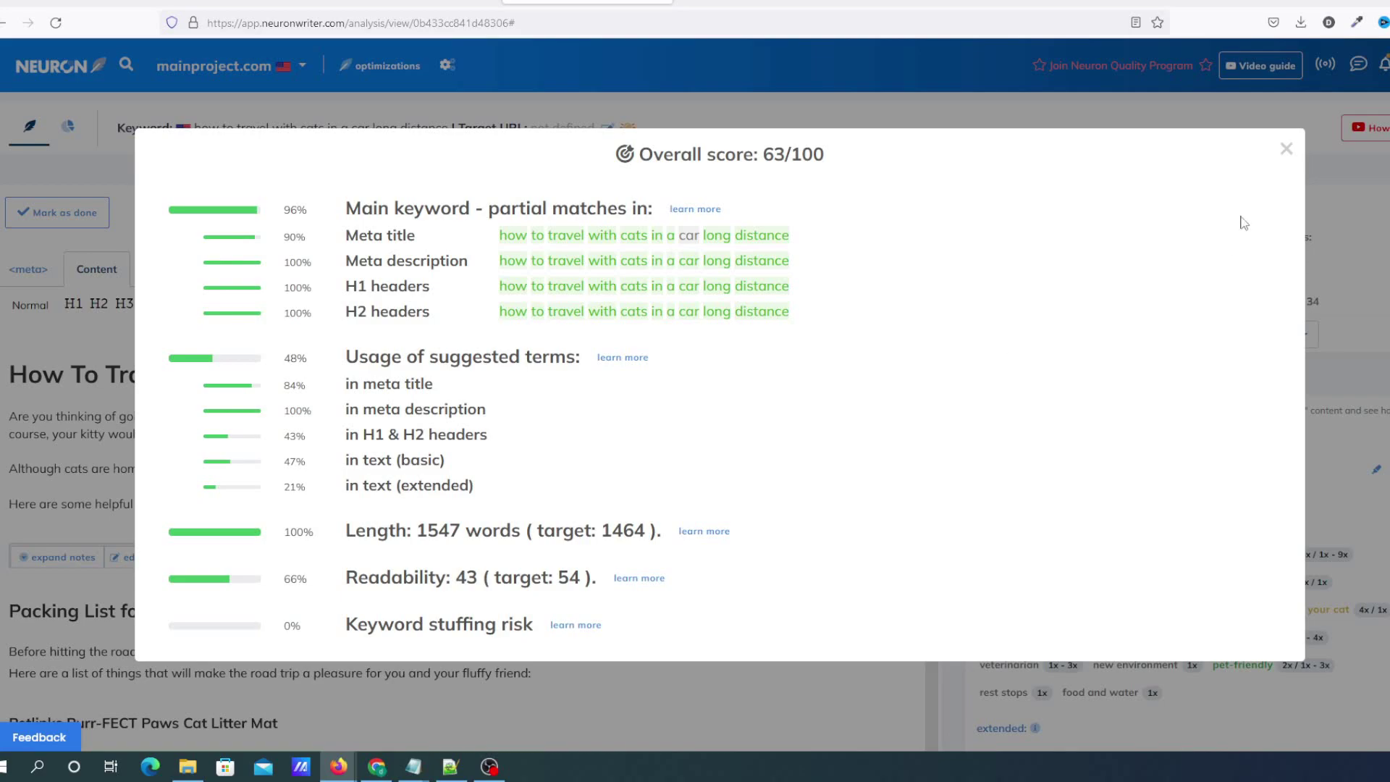
left_click(1285, 148)
left_click(28, 269)
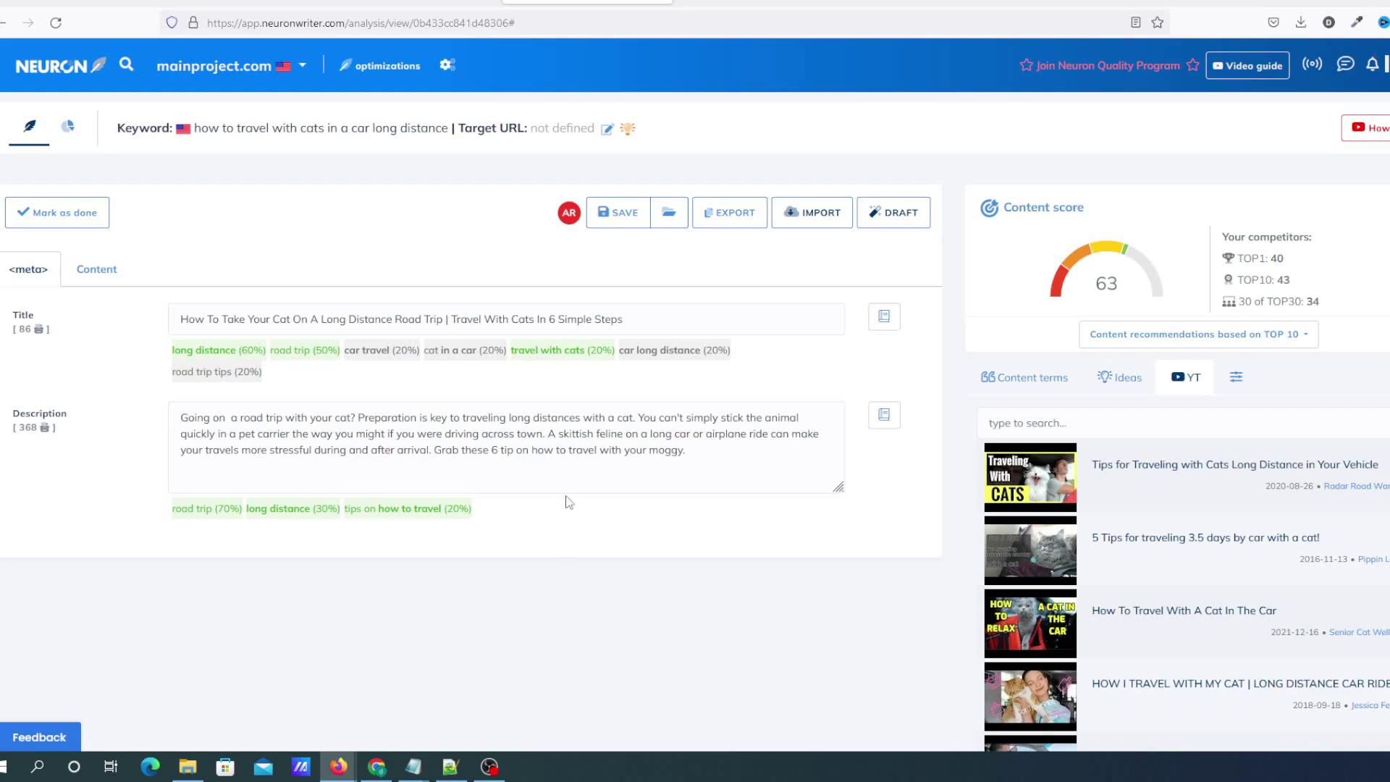
left_click(94, 269)
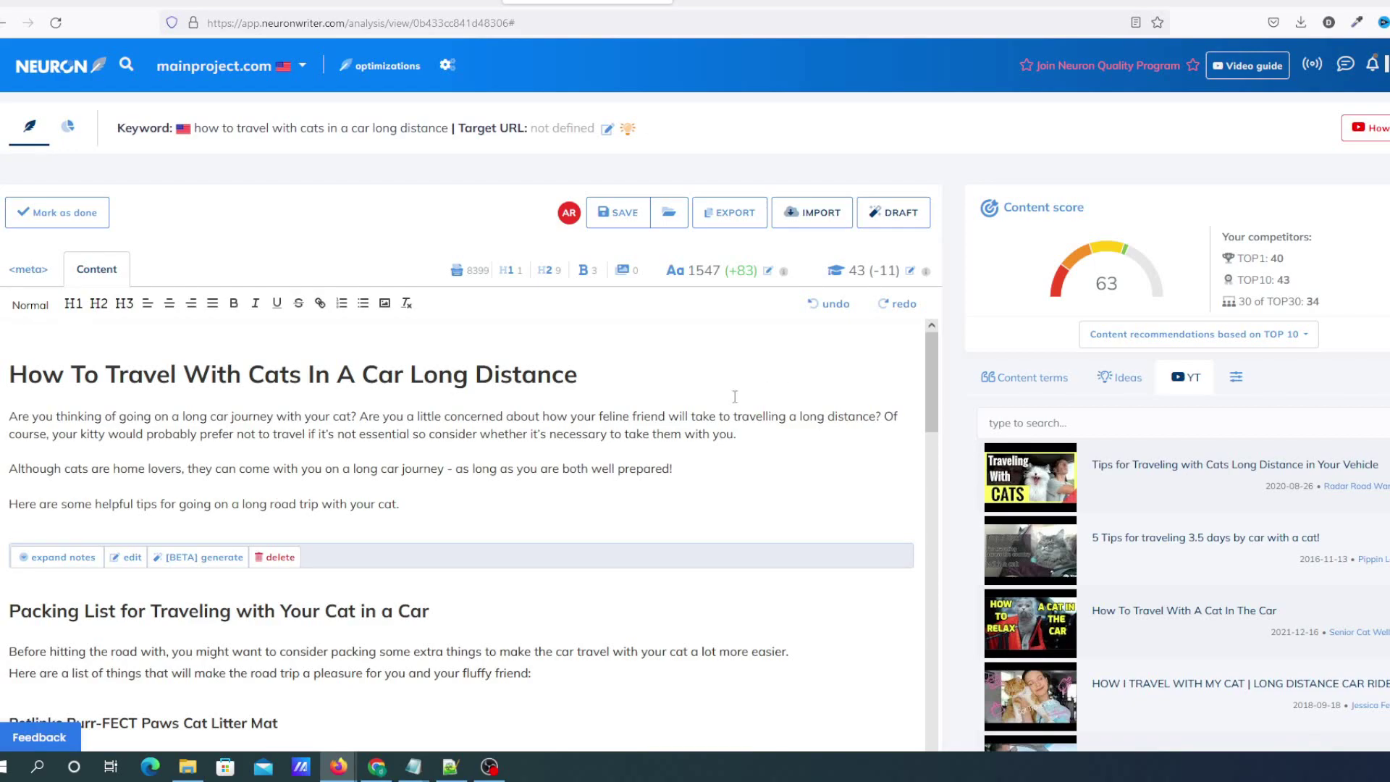
Export the article as formatted text and paste it into the blank Google Docs document.
left_click(729, 216)
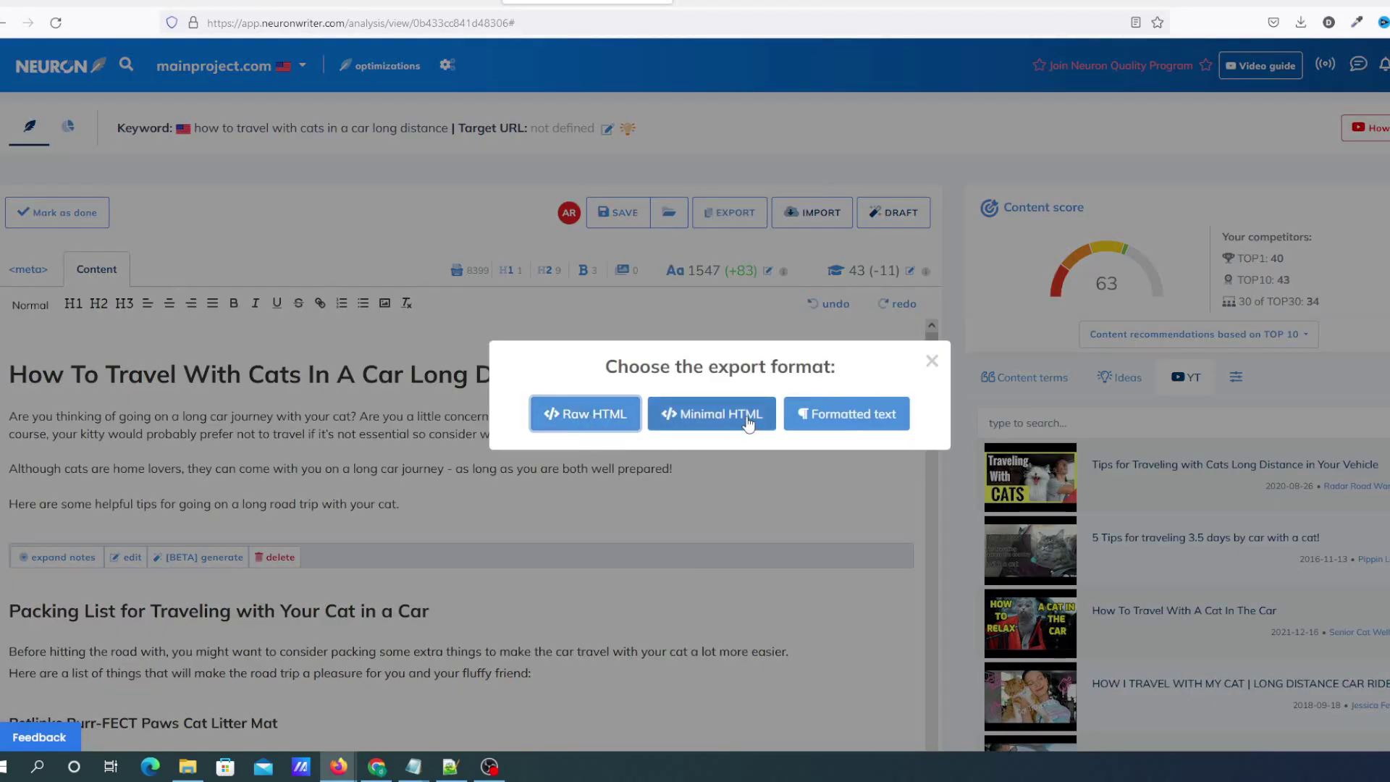
left_click(859, 424)
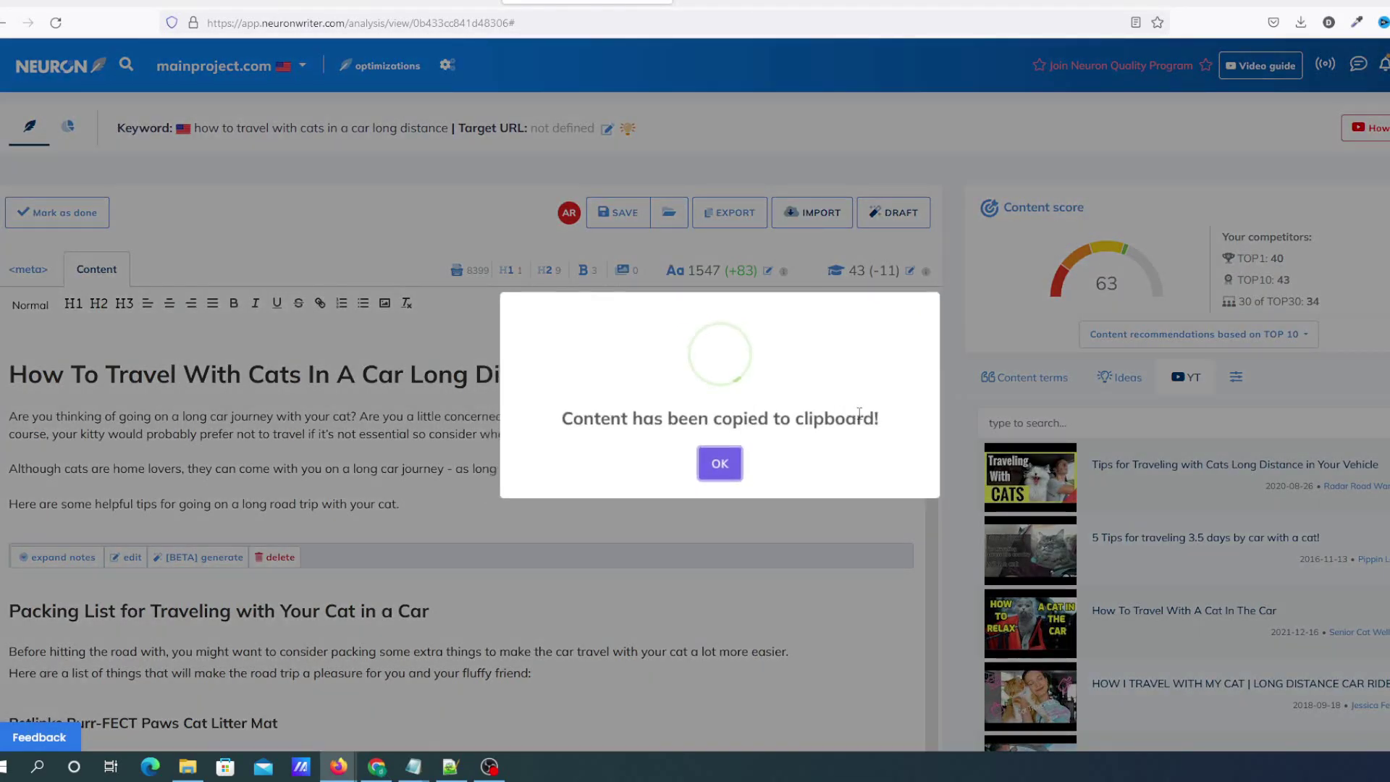
left_click(717, 469)
key("ctrl+Tab")
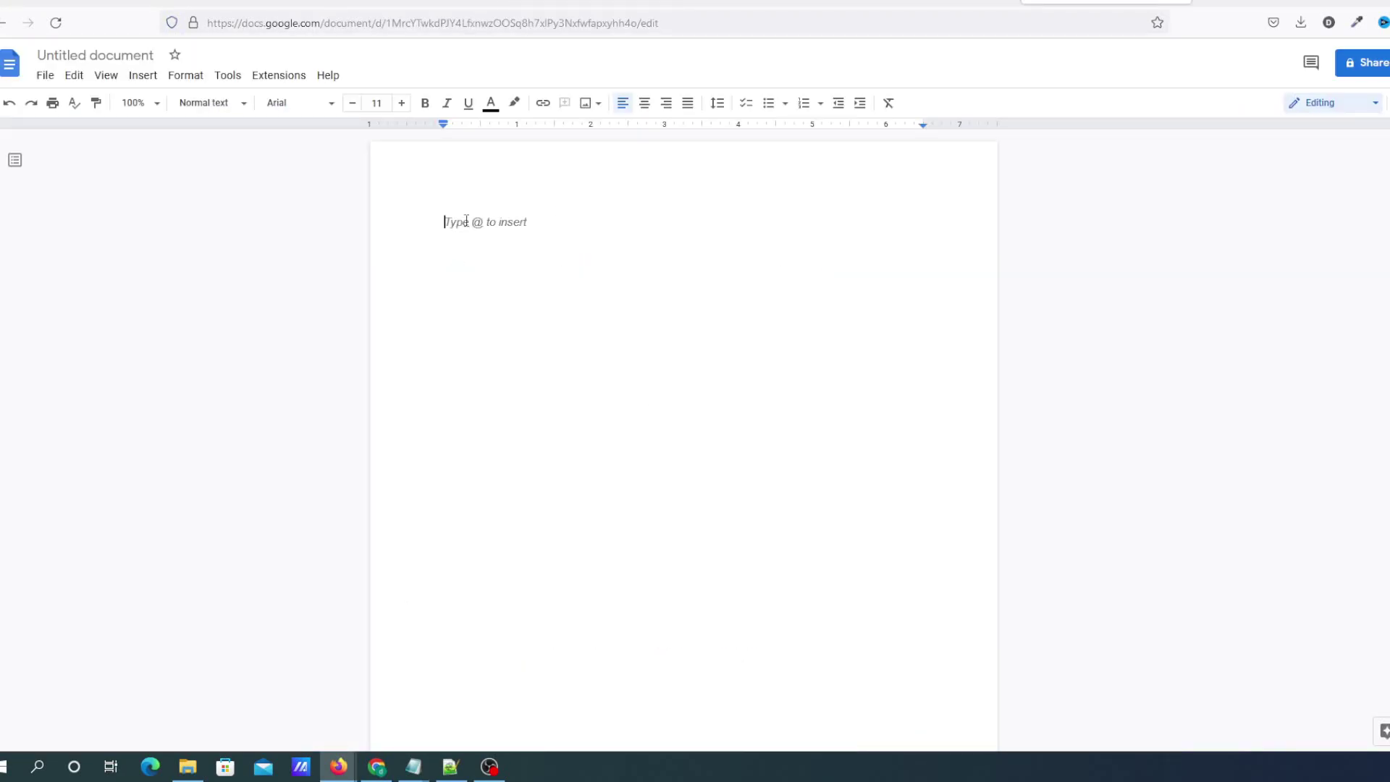
key("ctrl+v")
scroll(671, 371, "up", 5)
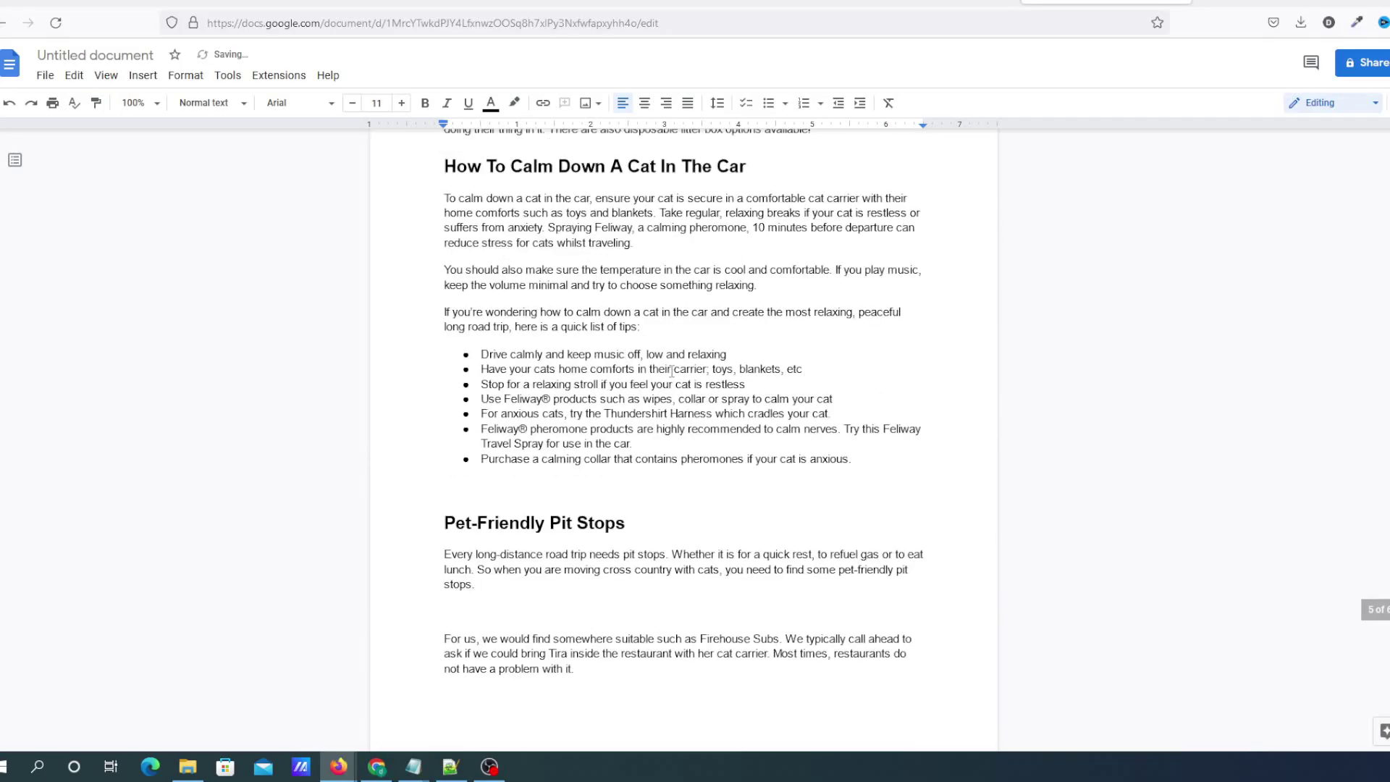
scroll(672, 371, "up", 3)
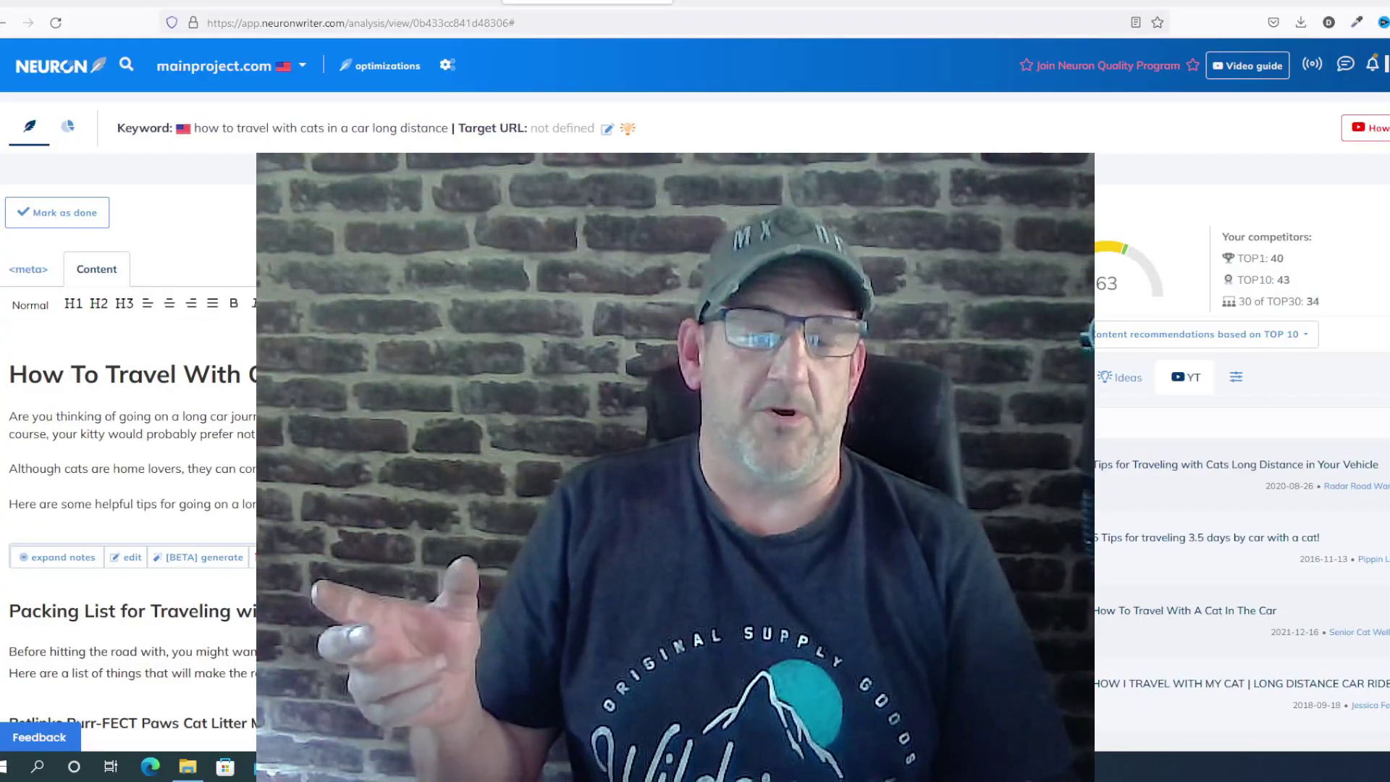